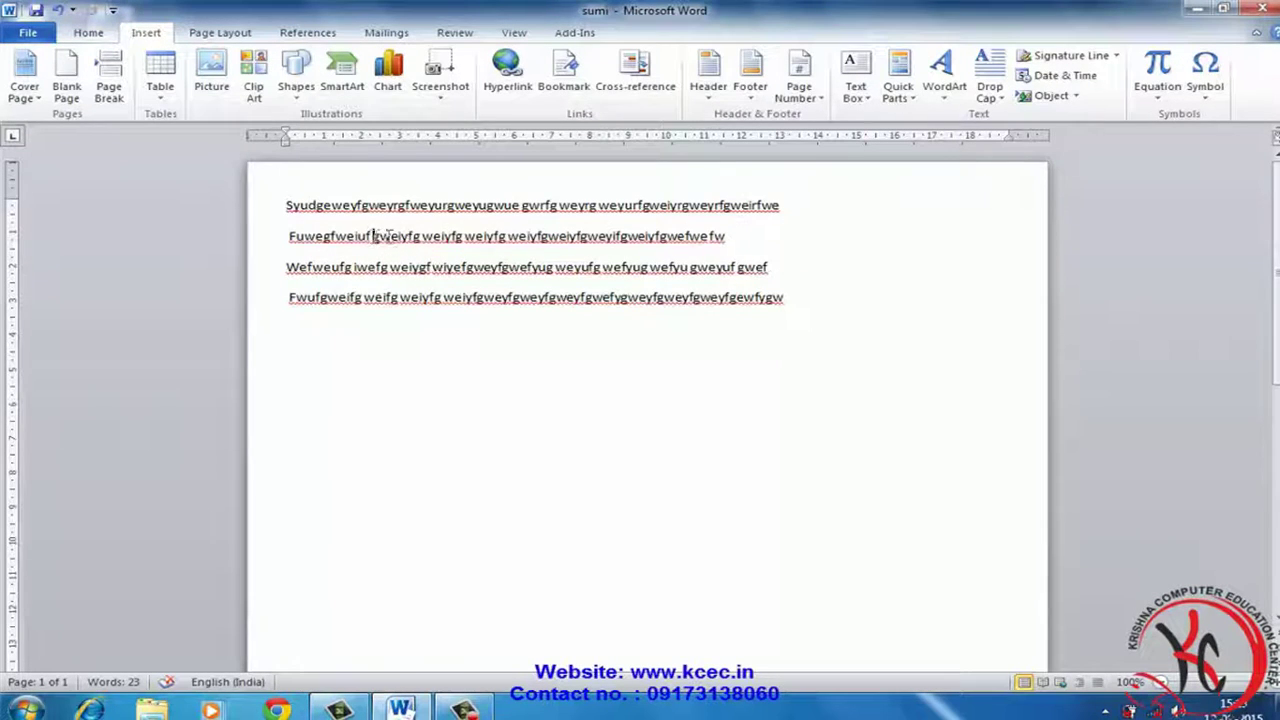
Bookmark most of the second line's text under the name 'hi', then close Word
{"action": "left_click_drag", "start_coordinate": [373, 236], "coordinate": [708, 238]}
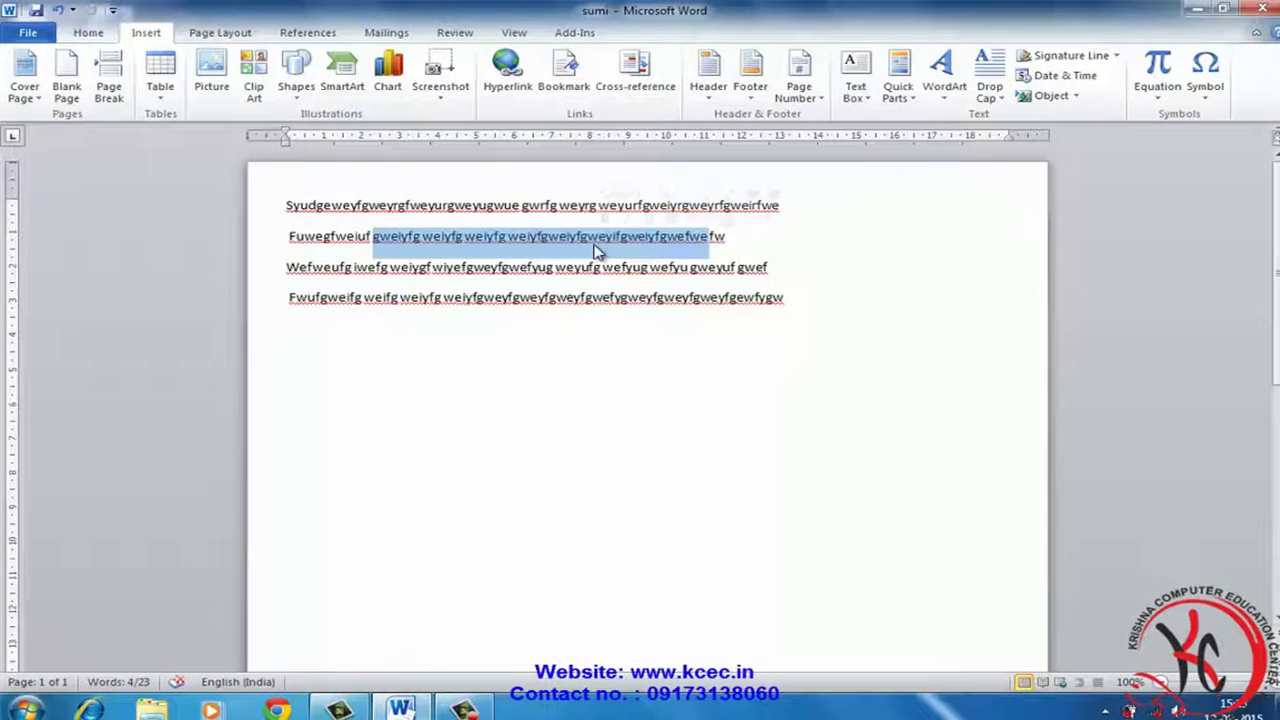
{"action": "left_click", "coordinate": [578, 90]}
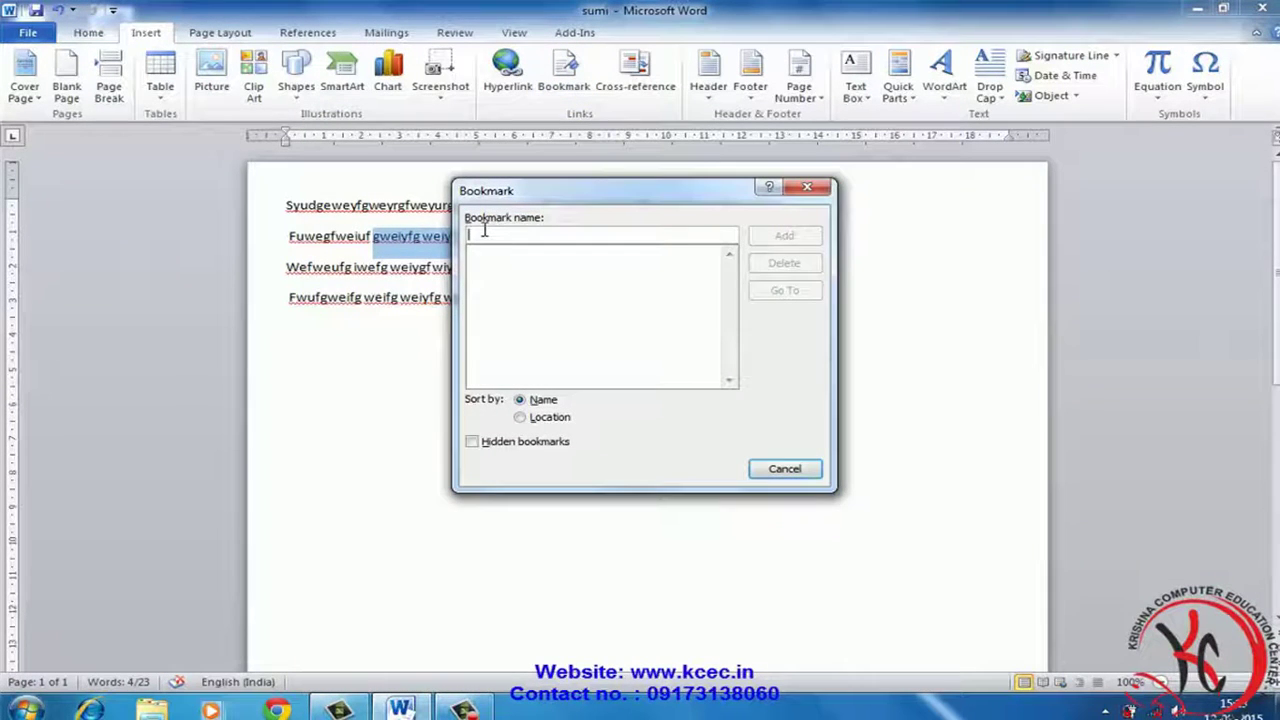
{"action": "type", "text": "hi"}
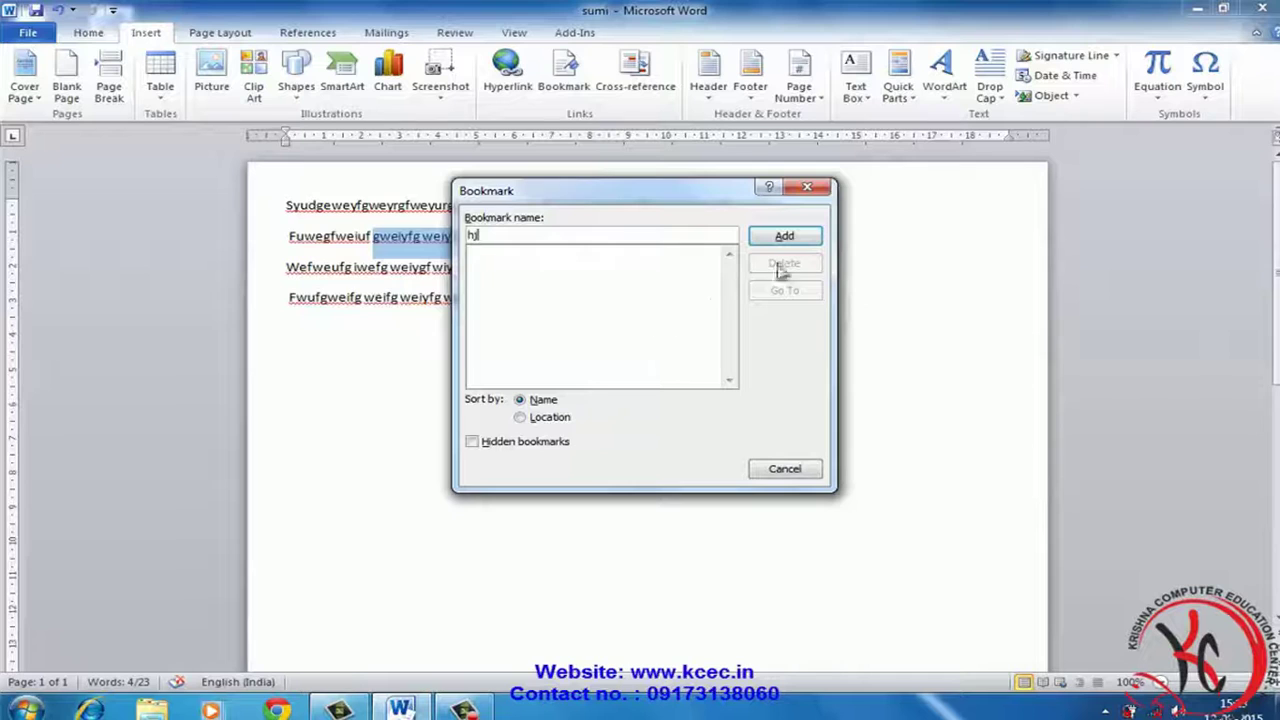
{"action": "left_click", "coordinate": [784, 237]}
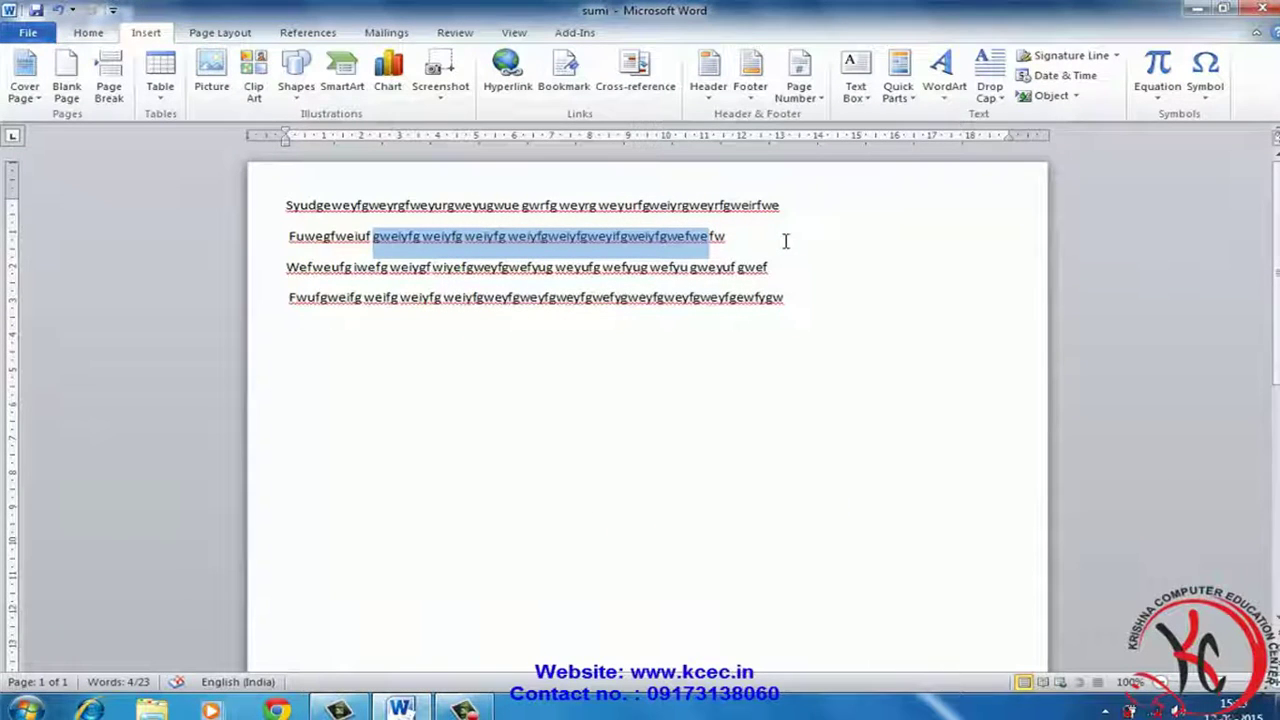
{"action": "left_click", "coordinate": [1264, 9]}
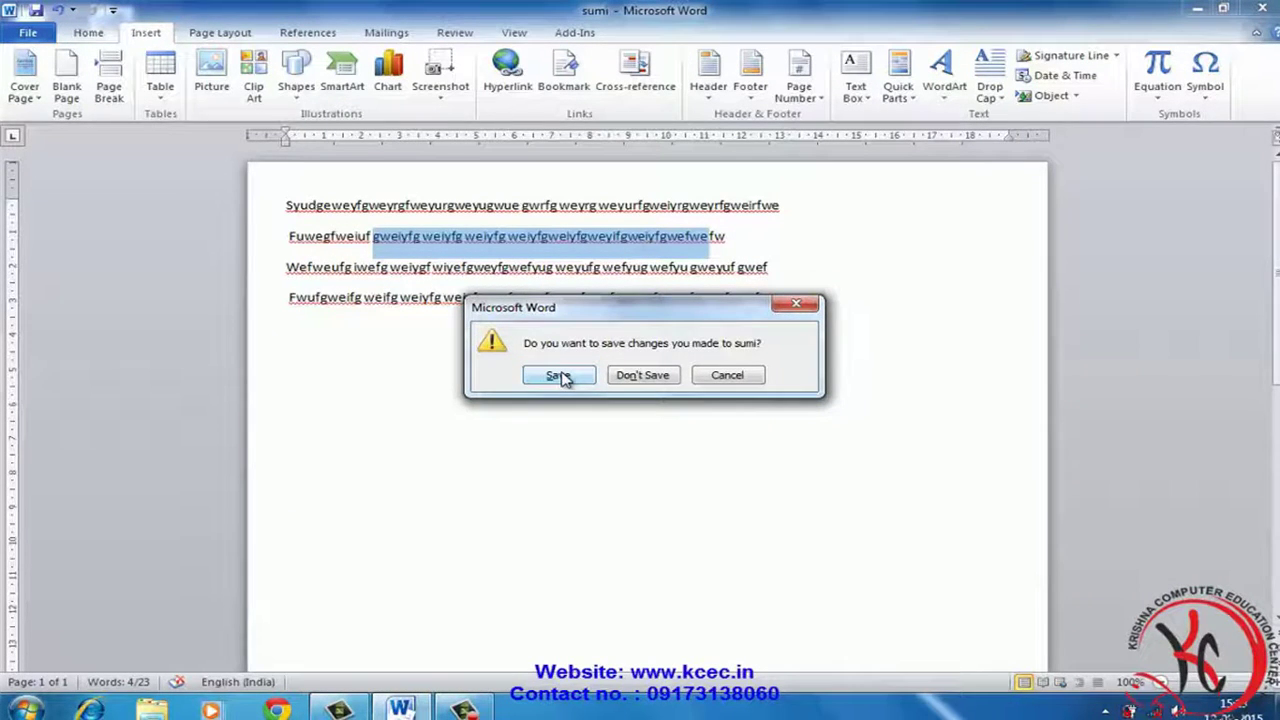
Save the changes to sumi on exit and relaunch Word 2010
{"action": "left_click", "coordinate": [560, 376]}
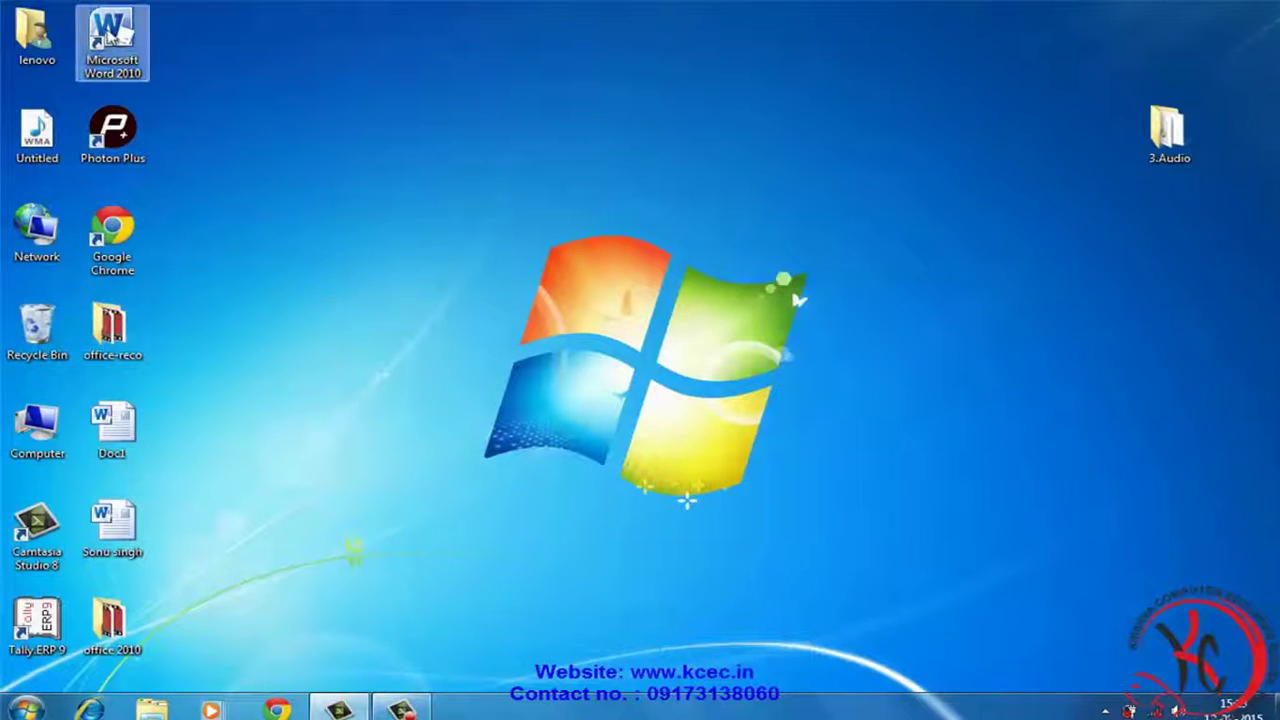
{"action": "left_click", "coordinate": [112, 35]}
{"action": "right_click", "coordinate": [108, 34]}
{"action": "left_click", "coordinate": [150, 40]}
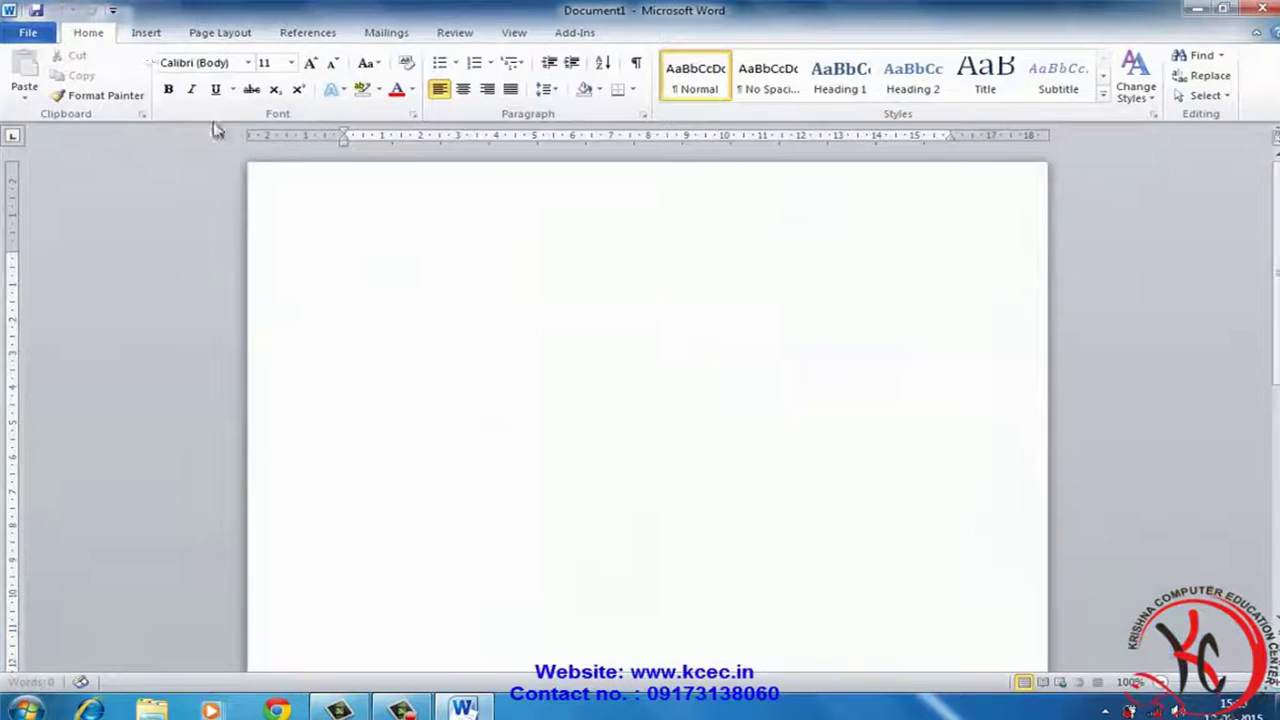
Reopen sumi from the recent documents list
{"action": "left_click", "coordinate": [38, 34]}
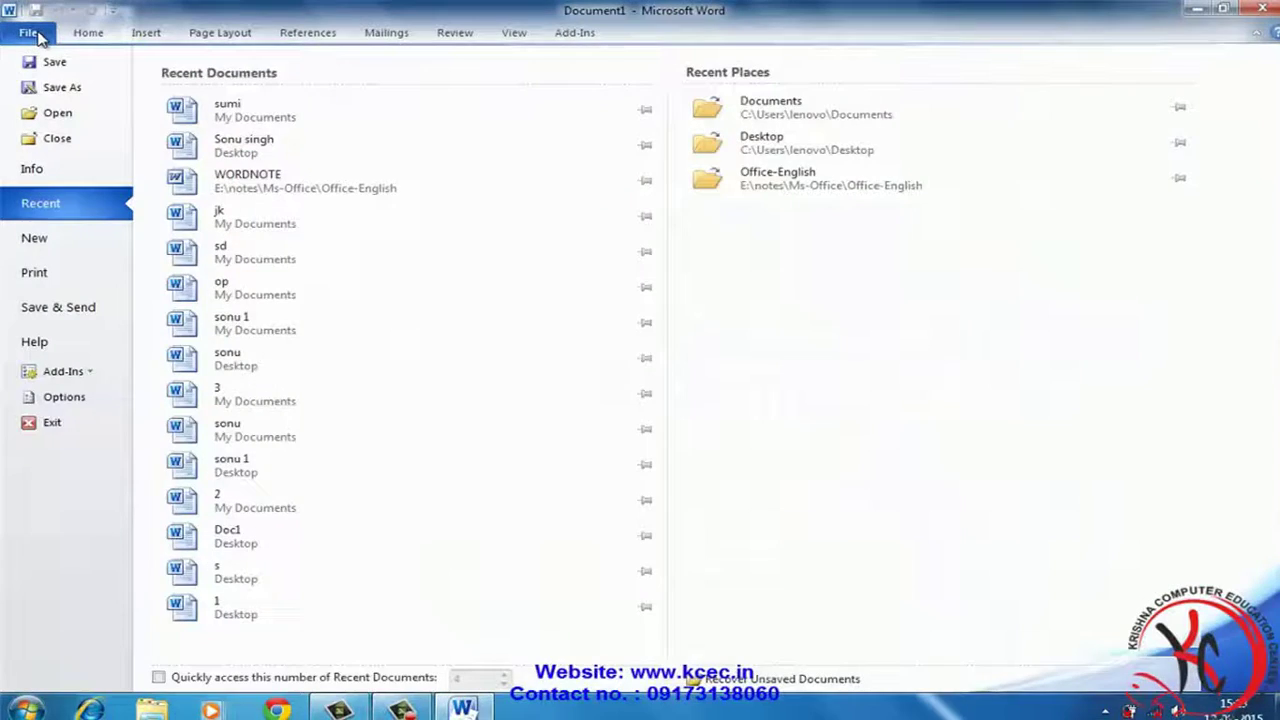
{"action": "left_click", "coordinate": [222, 118]}
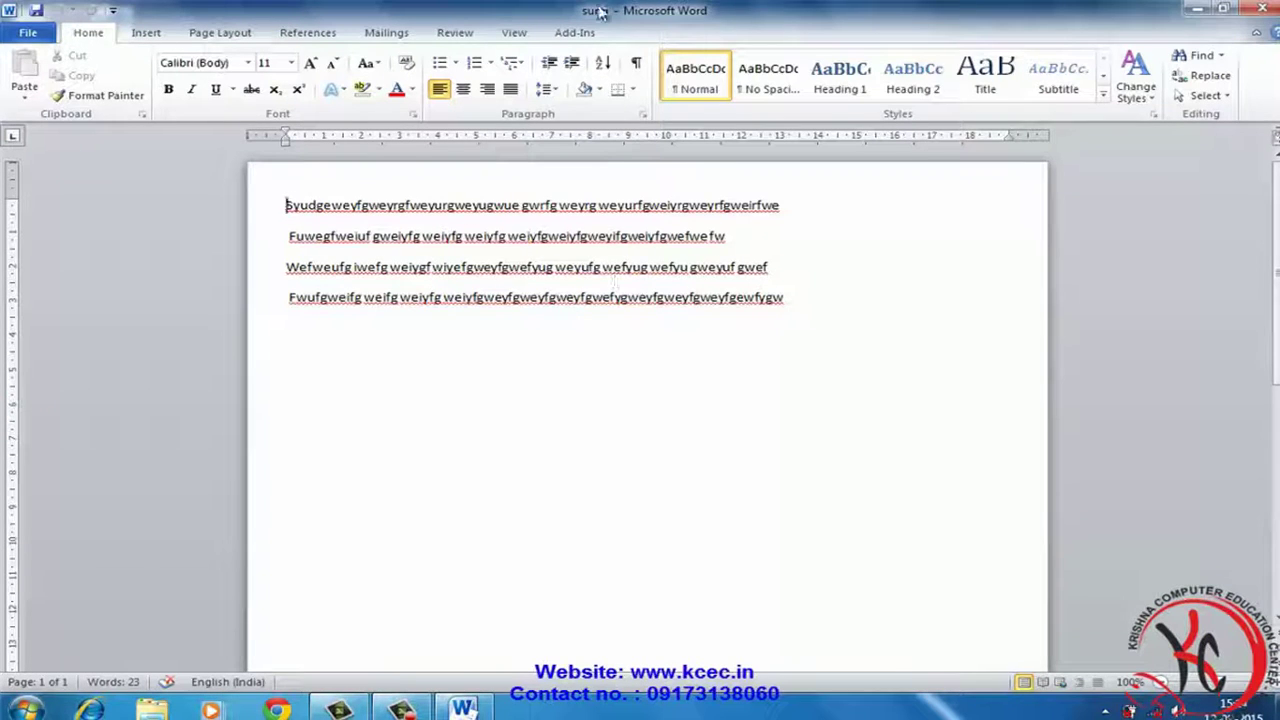
{"action": "left_click", "coordinate": [146, 32]}
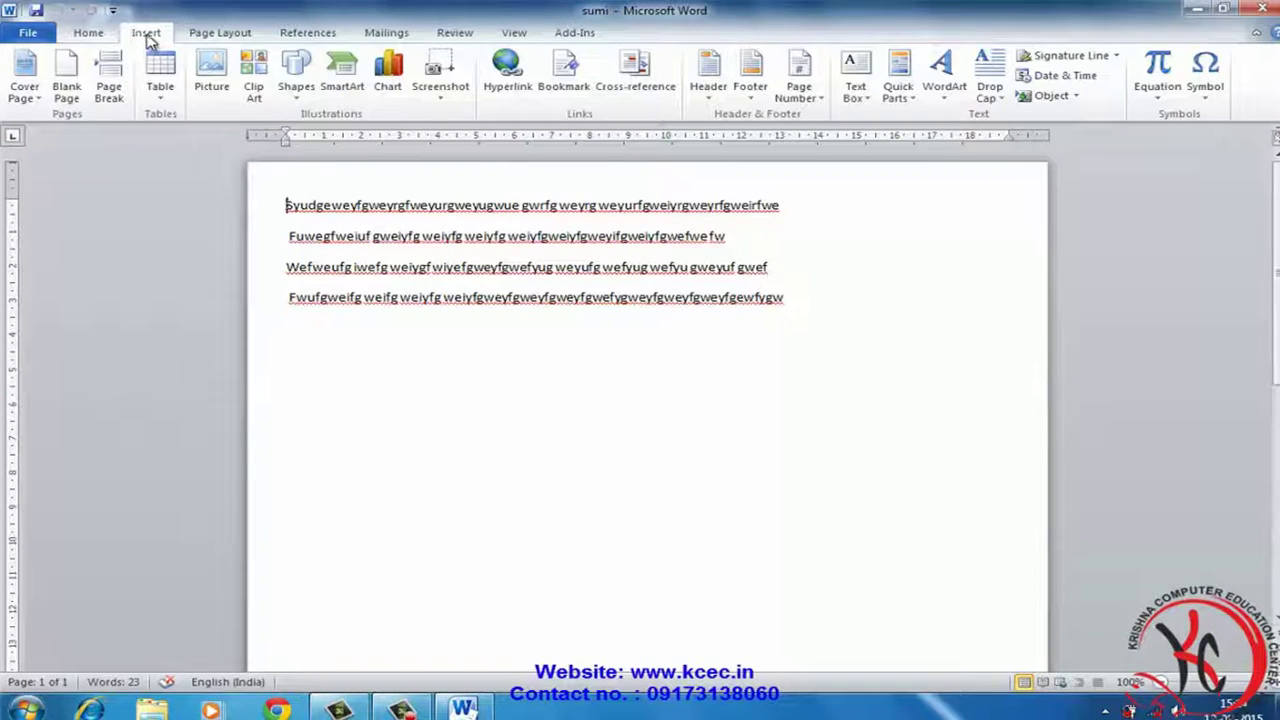
Go to the 'hi' bookmark, dismiss the colour-scheme prompt, and select all four lines
{"action": "left_click", "coordinate": [563, 72]}
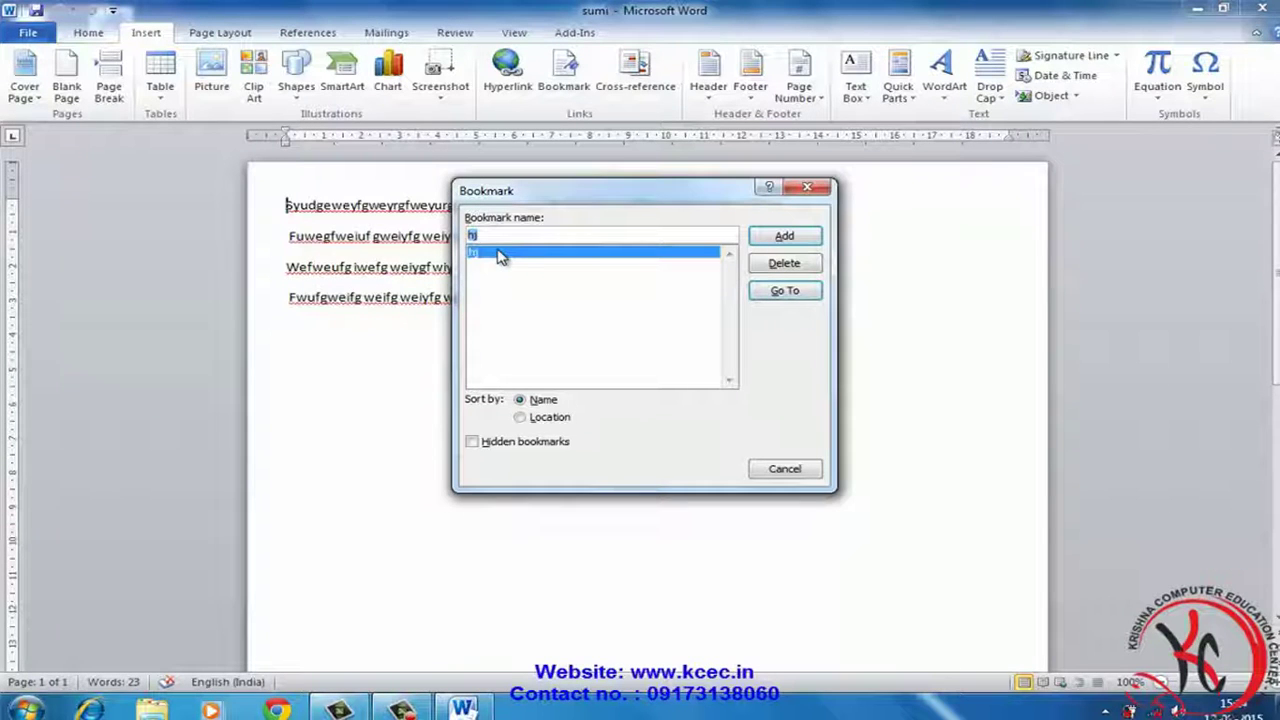
{"action": "left_click", "coordinate": [787, 300]}
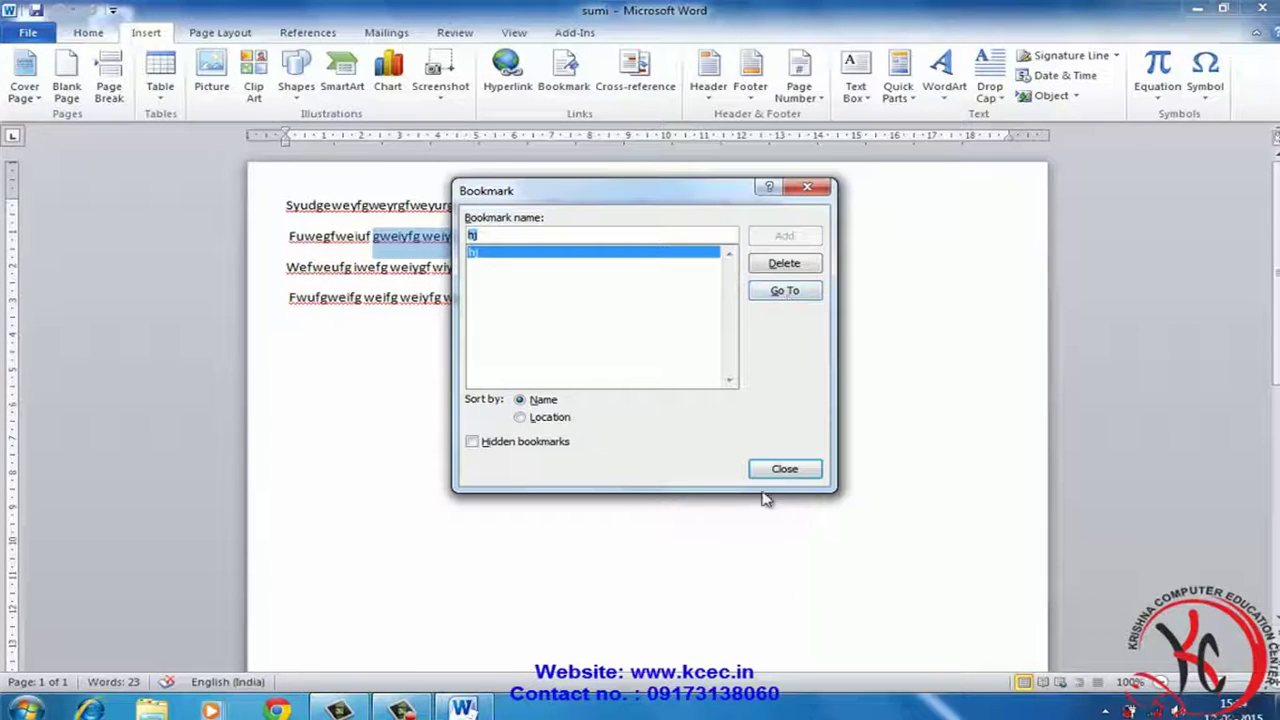
{"action": "left_click", "coordinate": [785, 469]}
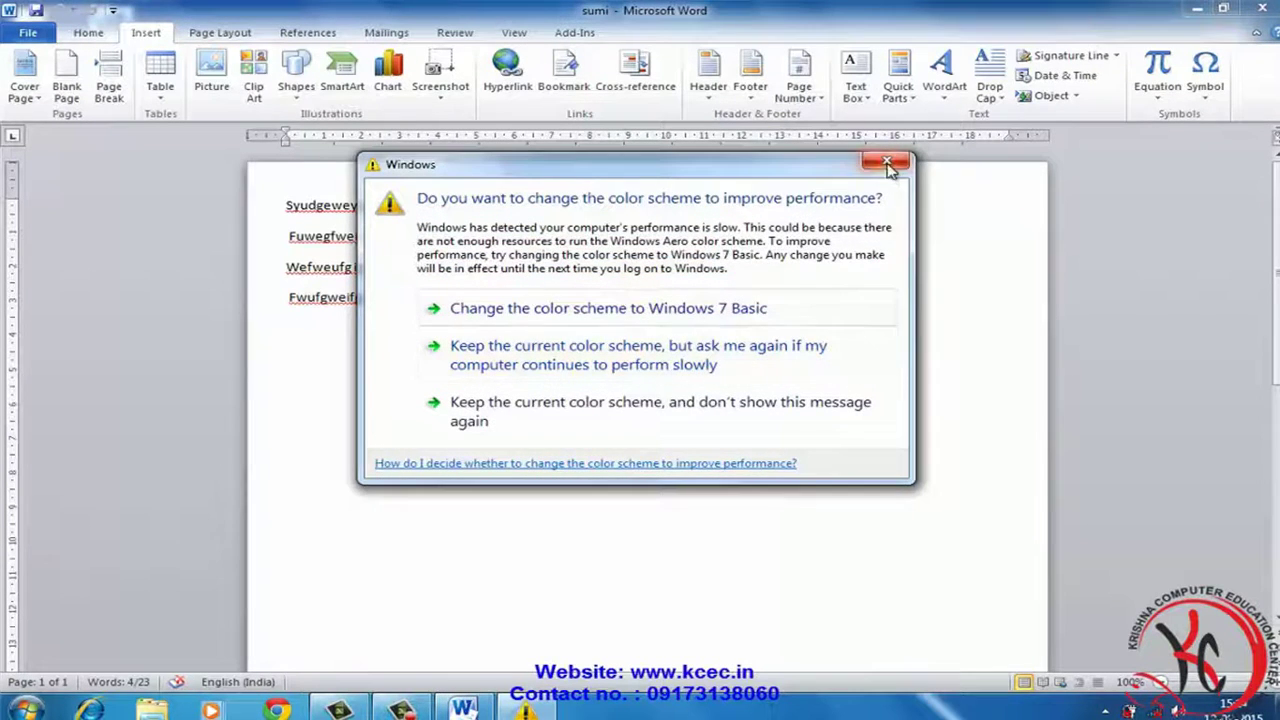
{"action": "left_click", "coordinate": [887, 164]}
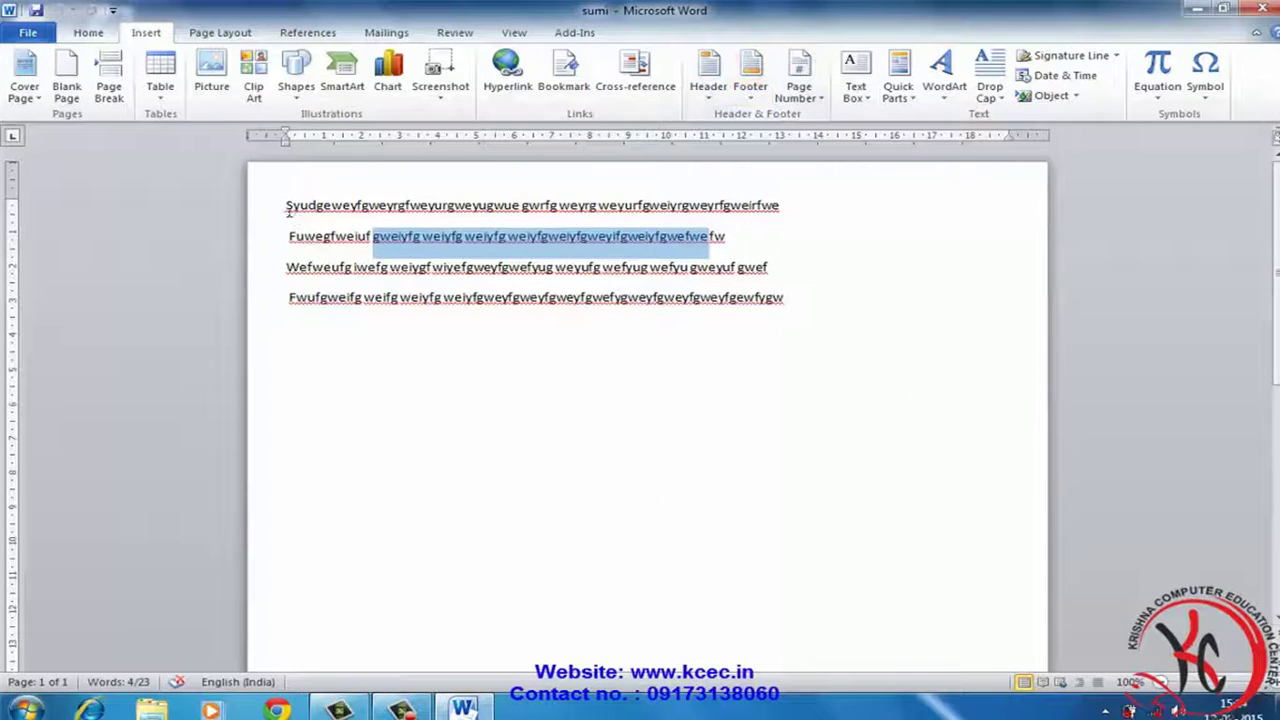
{"action": "left_click_drag", "start_coordinate": [284, 204], "coordinate": [811, 354]}
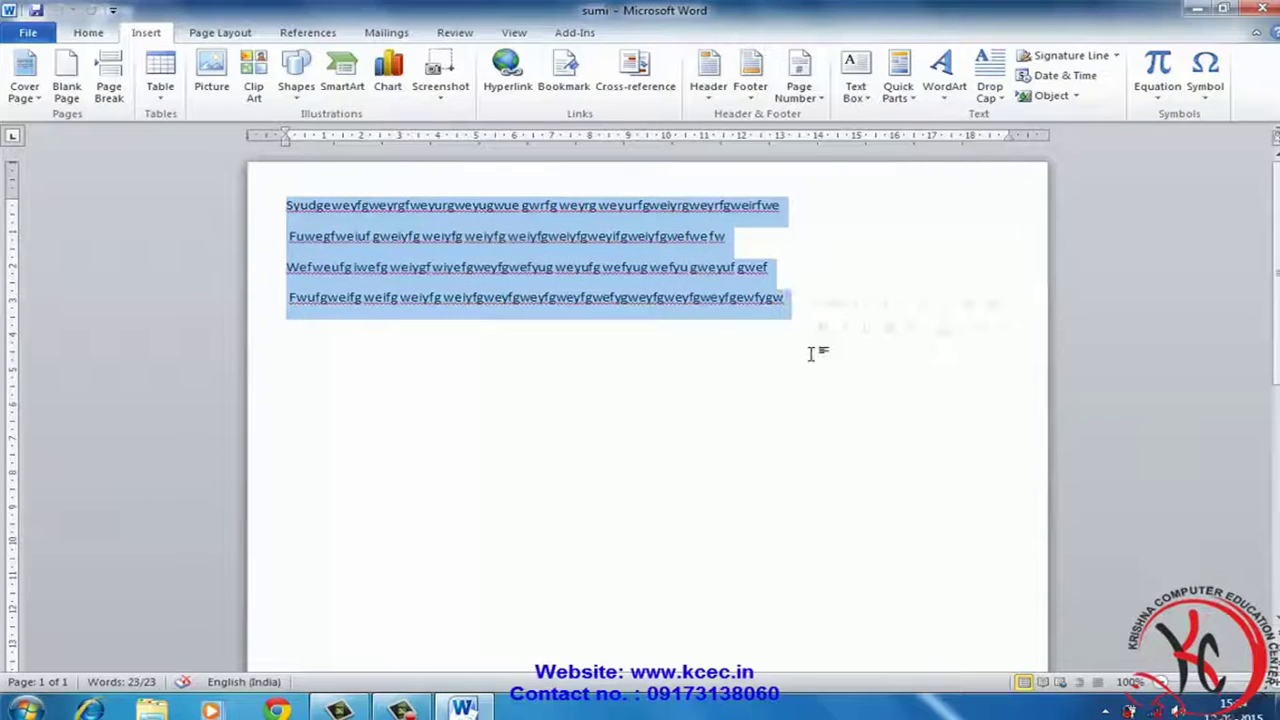
Delete all the text and add the Alphabet header design to the page
{"action": "key", "text": "Delete"}
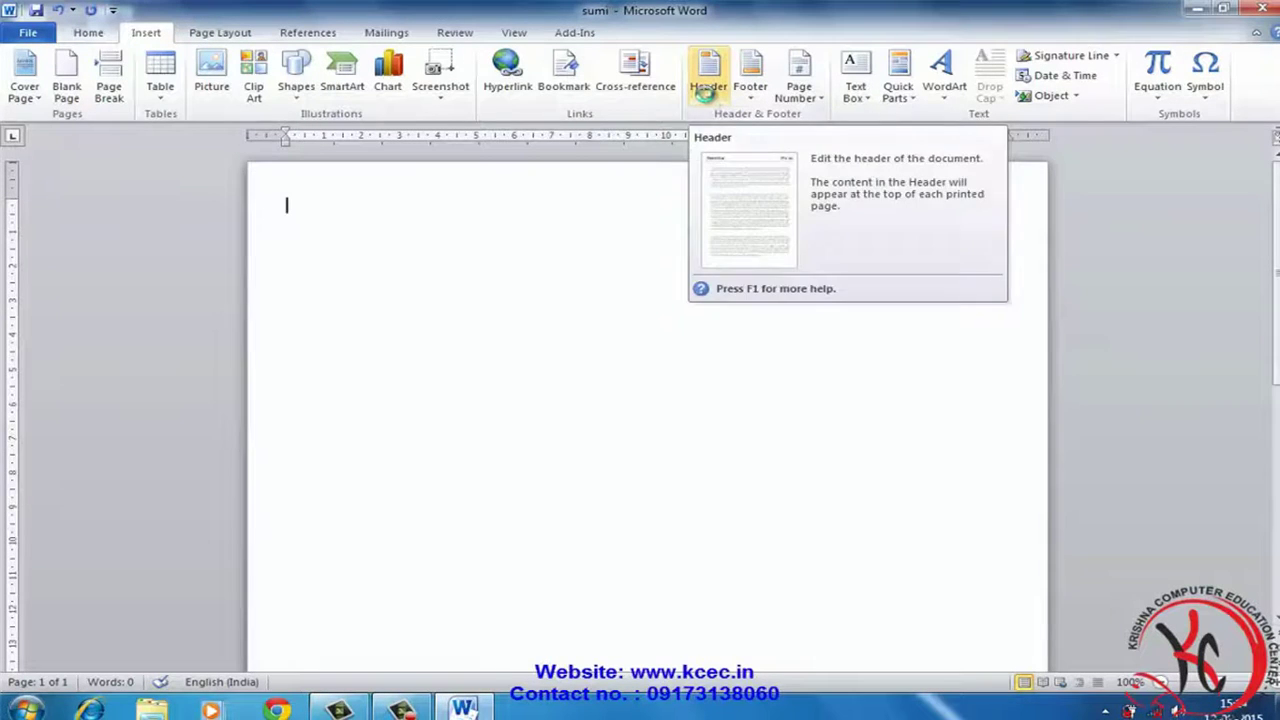
{"action": "left_click", "coordinate": [707, 90]}
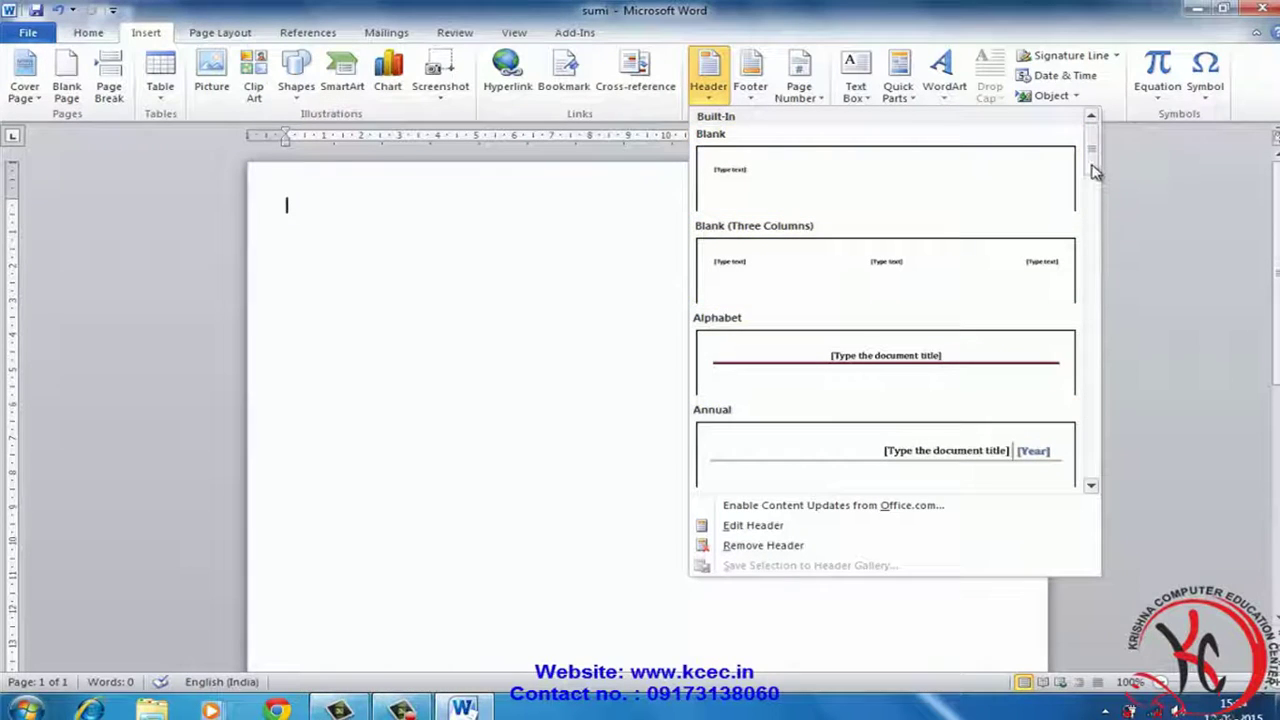
{"action": "left_click", "coordinate": [1095, 218]}
{"action": "left_click_drag", "start_coordinate": [1095, 218], "coordinate": [1092, 302]}
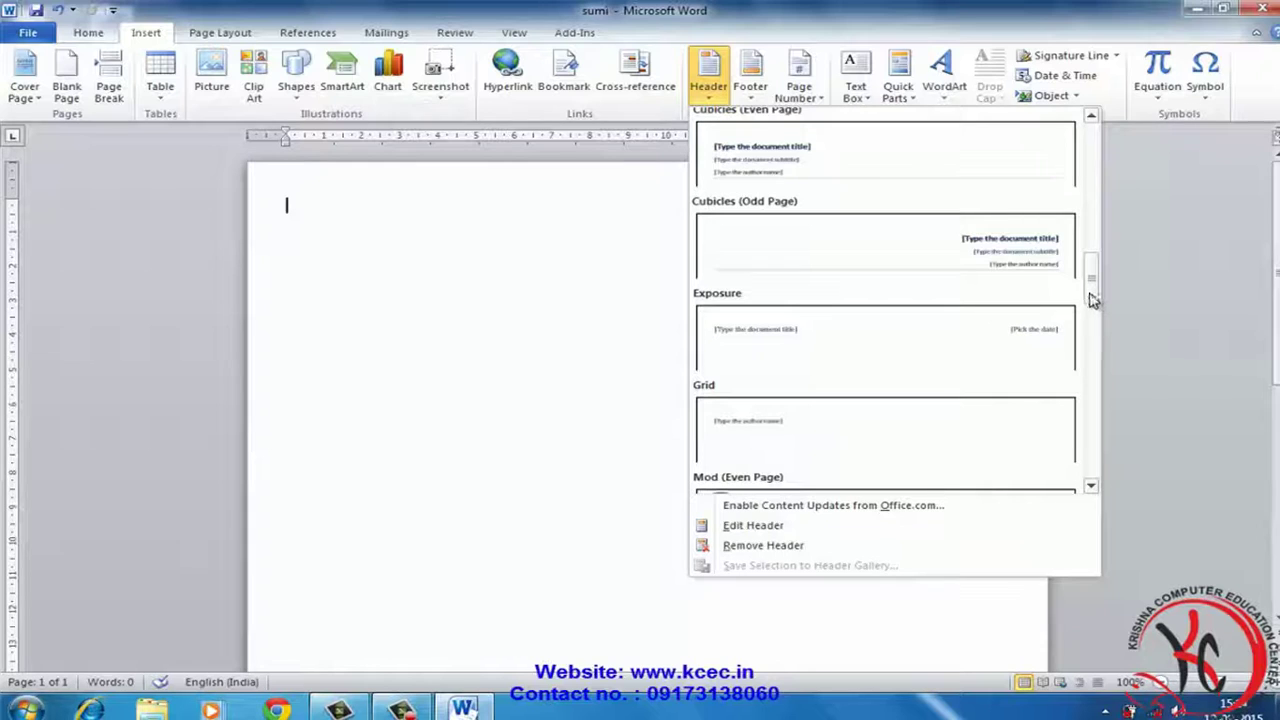
{"action": "left_click_drag", "start_coordinate": [1093, 298], "coordinate": [1093, 175]}
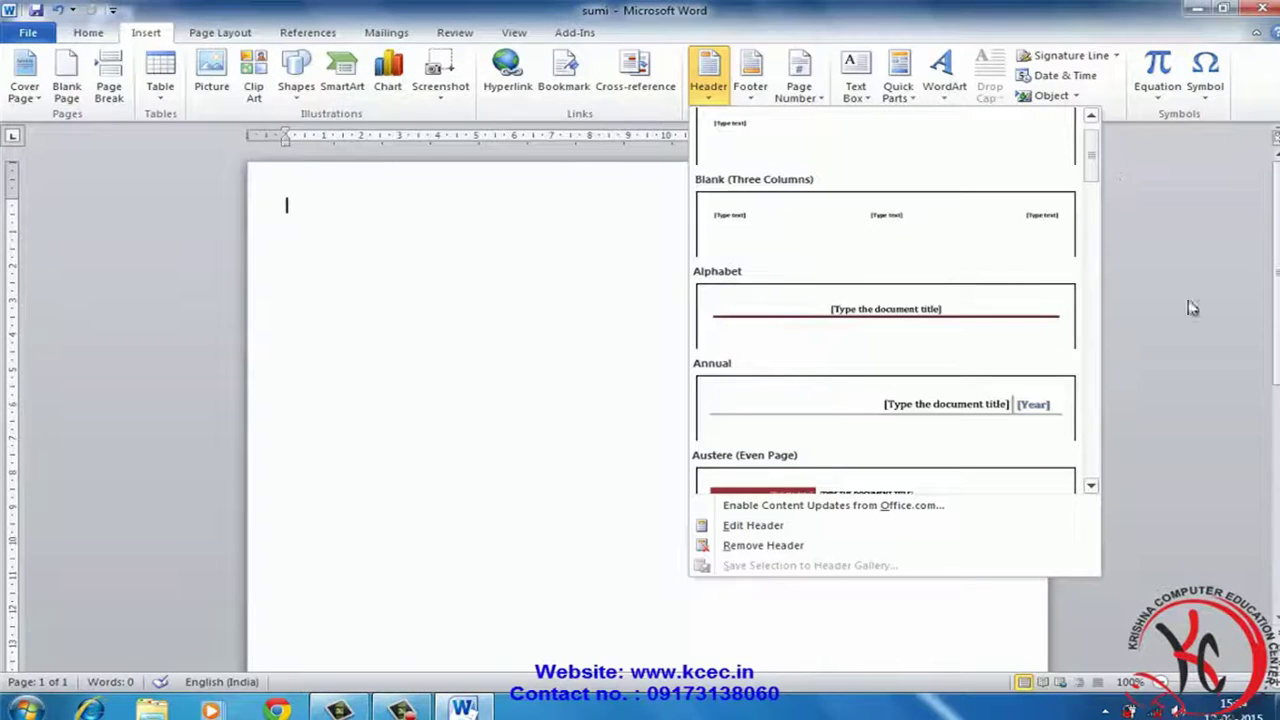
{"action": "left_click", "coordinate": [885, 313]}
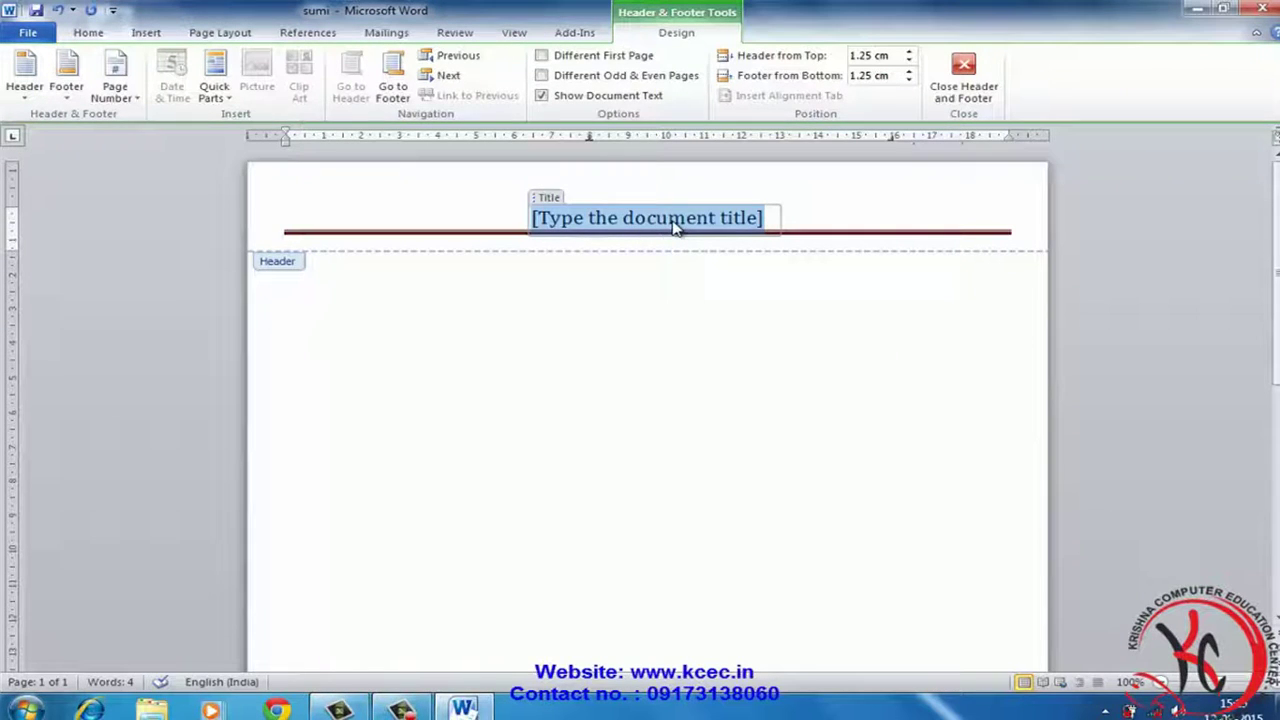
Type 'computer project file' into the Alphabet header's title placeholder
{"action": "type", "text": "computer"}
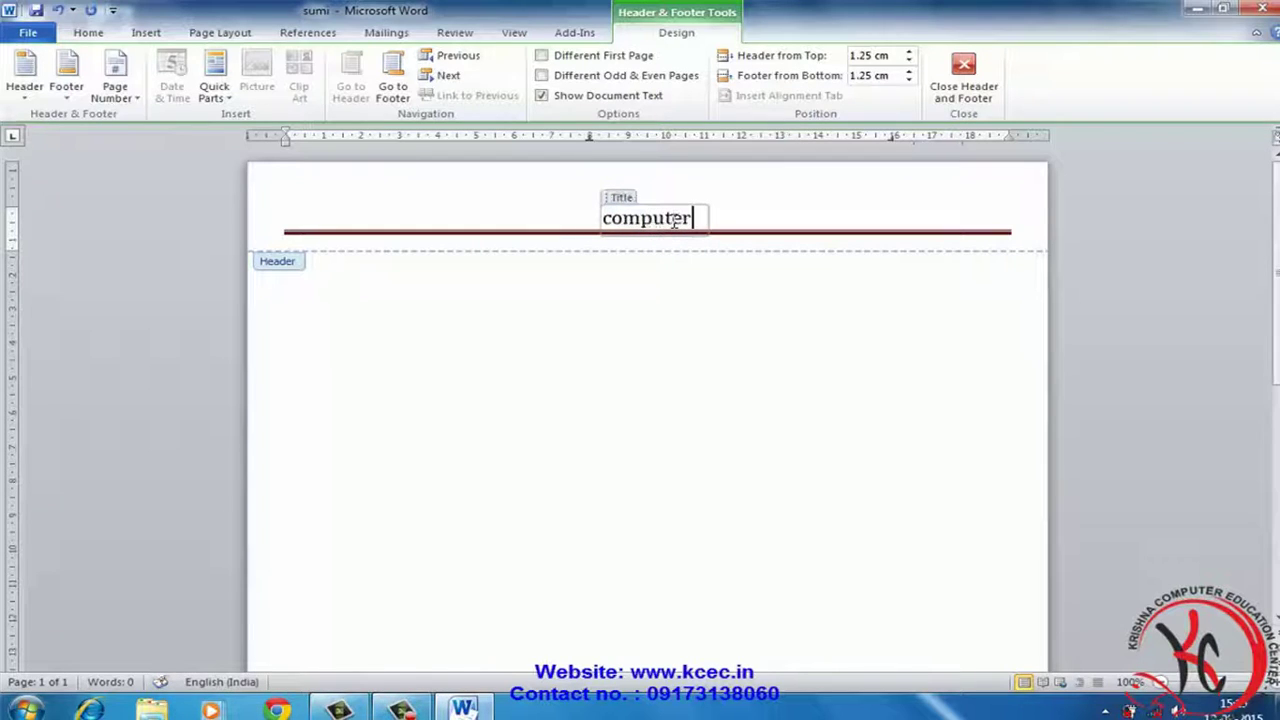
{"action": "type", "text": "project file"}
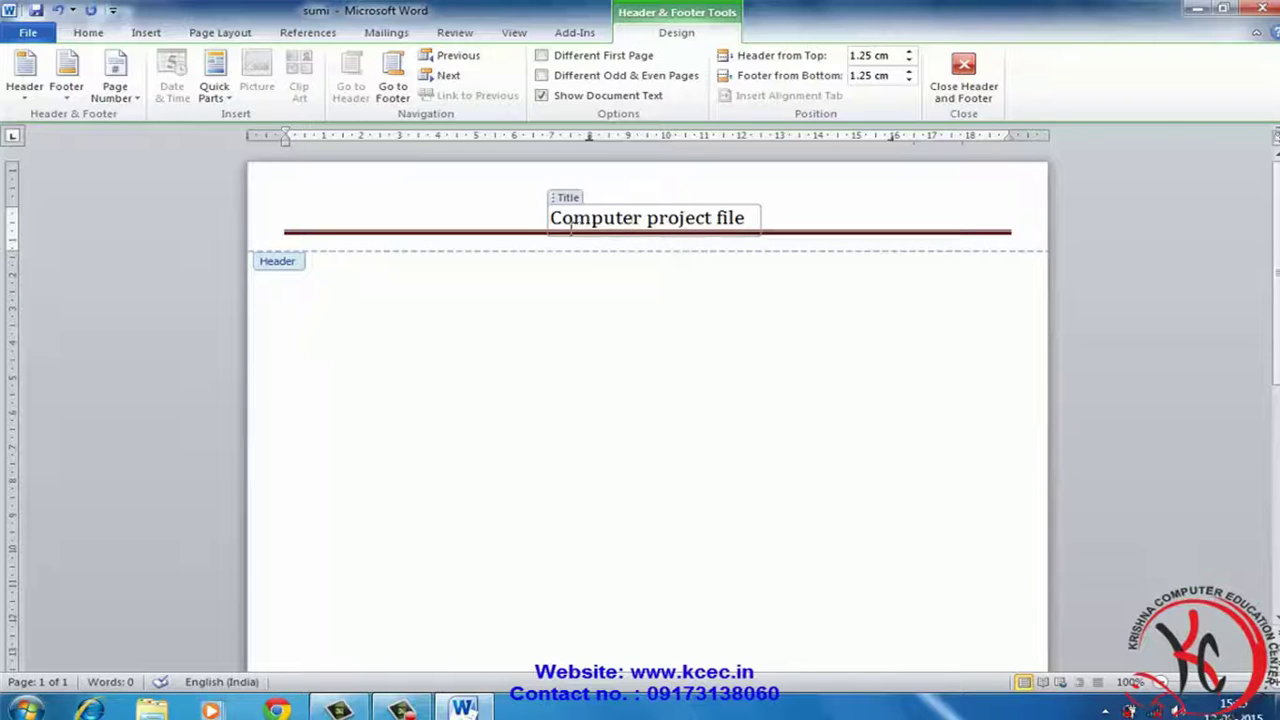
Make the header title 'Computer project file' bold, italic and underlined
{"action": "left_click_drag", "start_coordinate": [548, 217], "coordinate": [760, 220]}
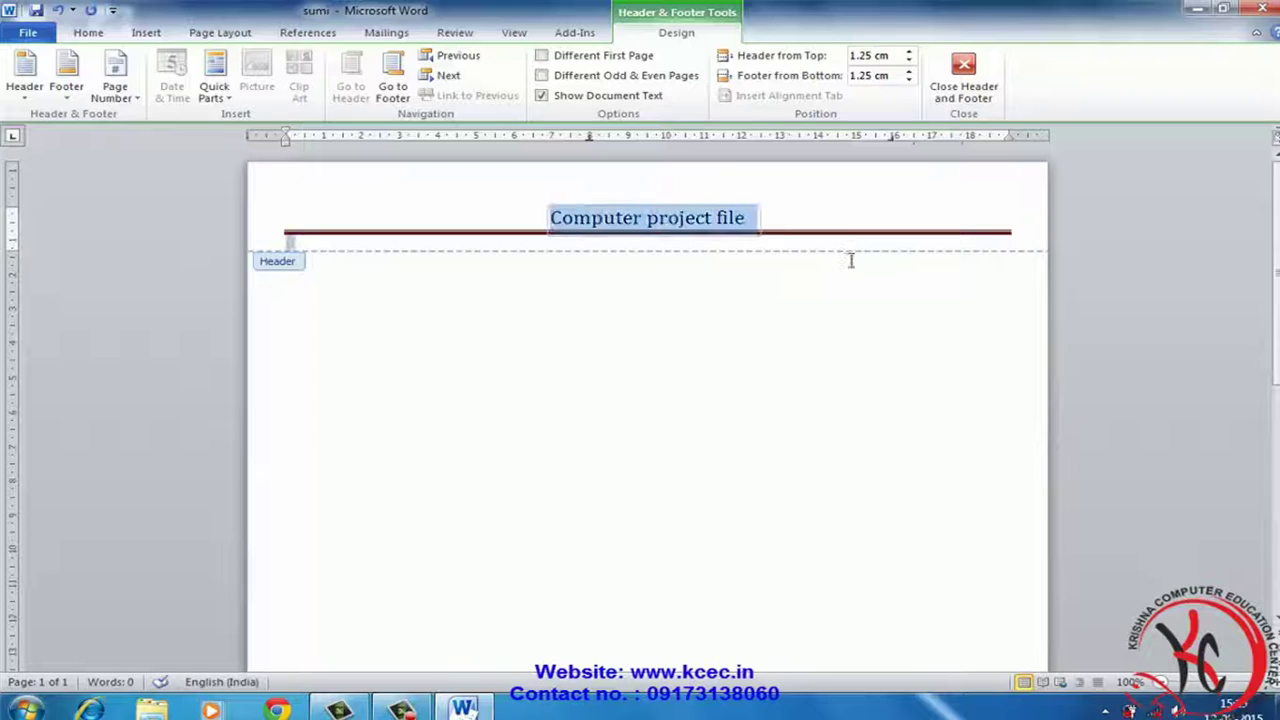
{"action": "right_click", "coordinate": [748, 226]}
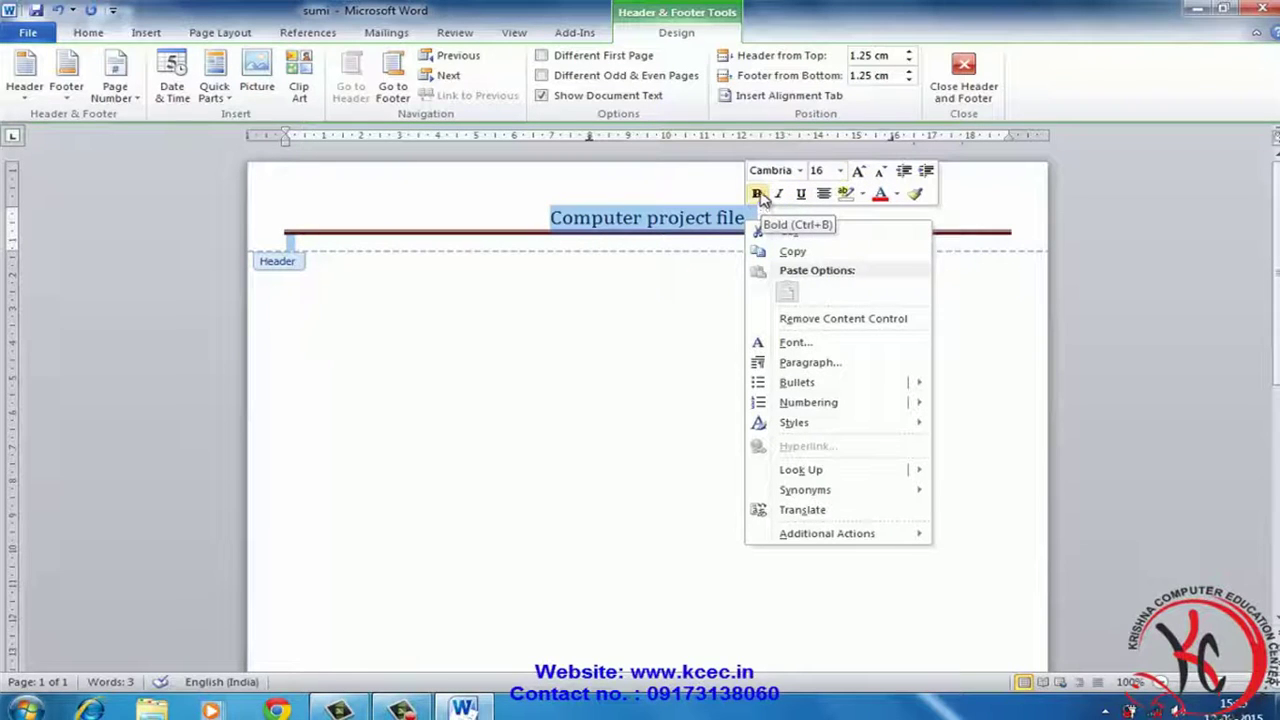
{"action": "left_click", "coordinate": [758, 194]}
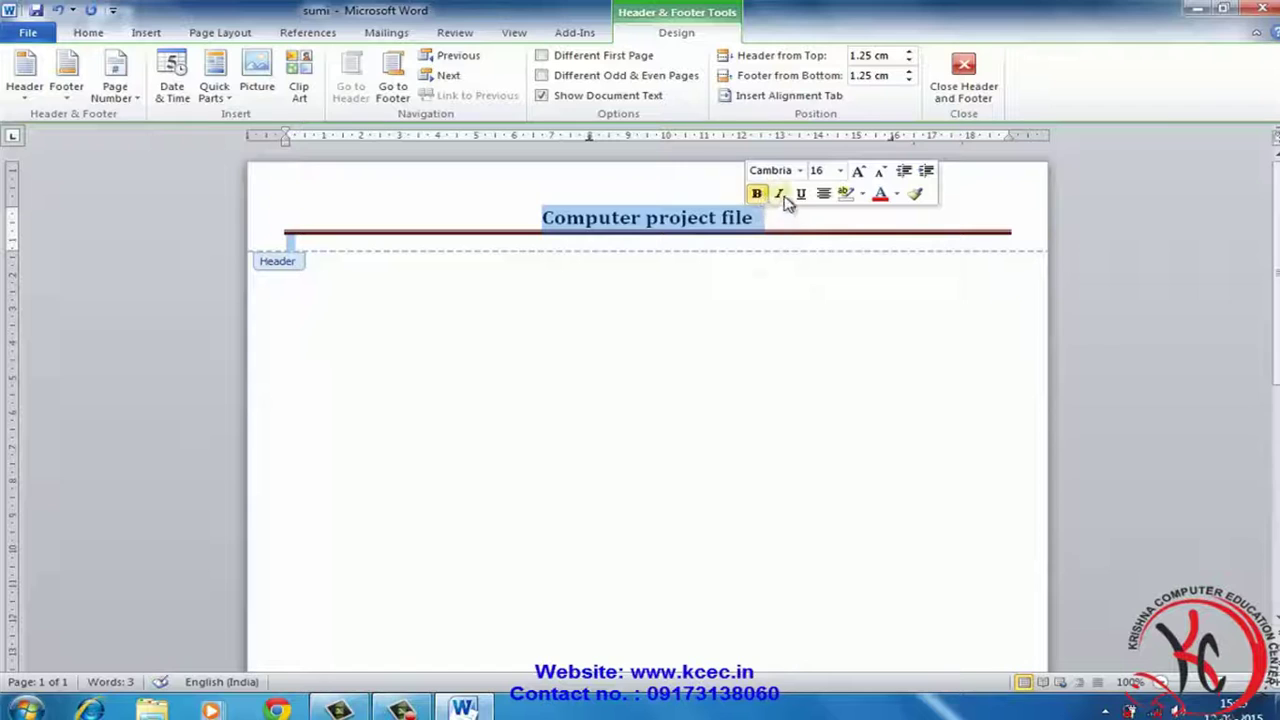
{"action": "left_click", "coordinate": [779, 194]}
{"action": "left_click", "coordinate": [803, 194]}
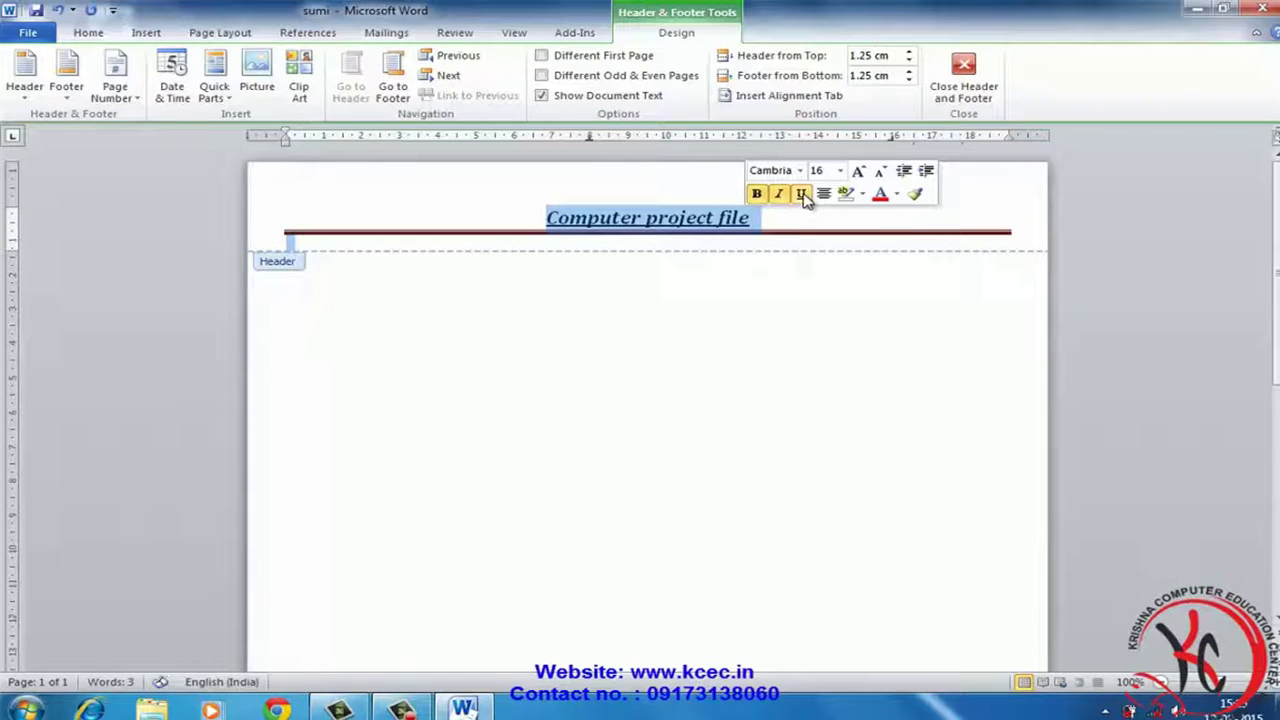
Enlarge the header title to 36 pt and colour it olive green
{"action": "left_click", "coordinate": [858, 172]}
{"action": "left_click", "coordinate": [858, 172]}
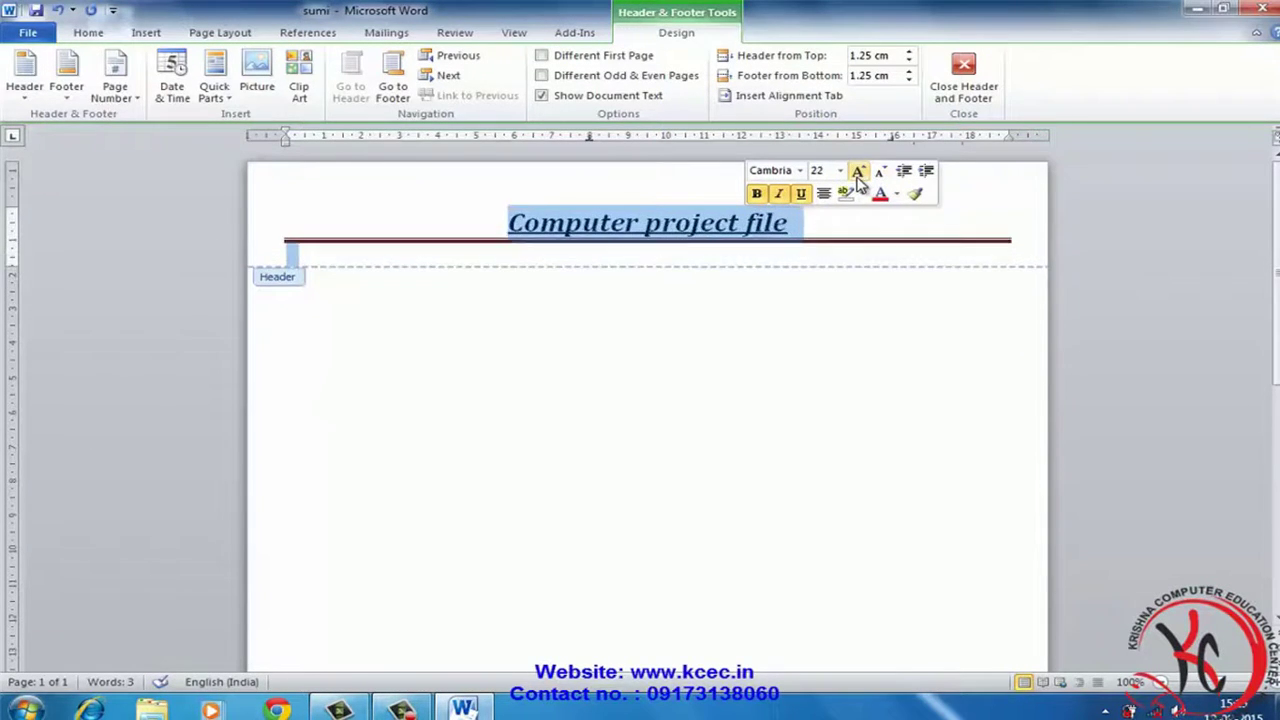
{"action": "left_click", "coordinate": [858, 172]}
{"action": "left_click", "coordinate": [858, 172]}
{"action": "left_click", "coordinate": [858, 172]}
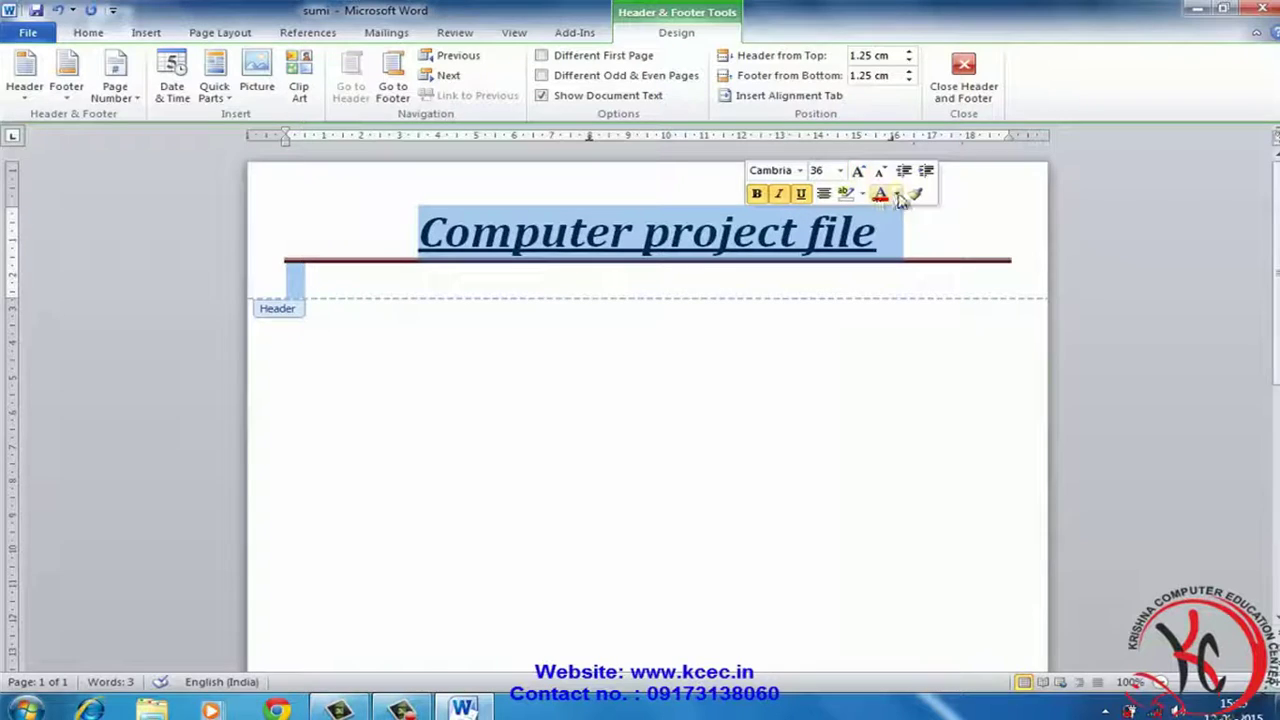
{"action": "left_click", "coordinate": [896, 194]}
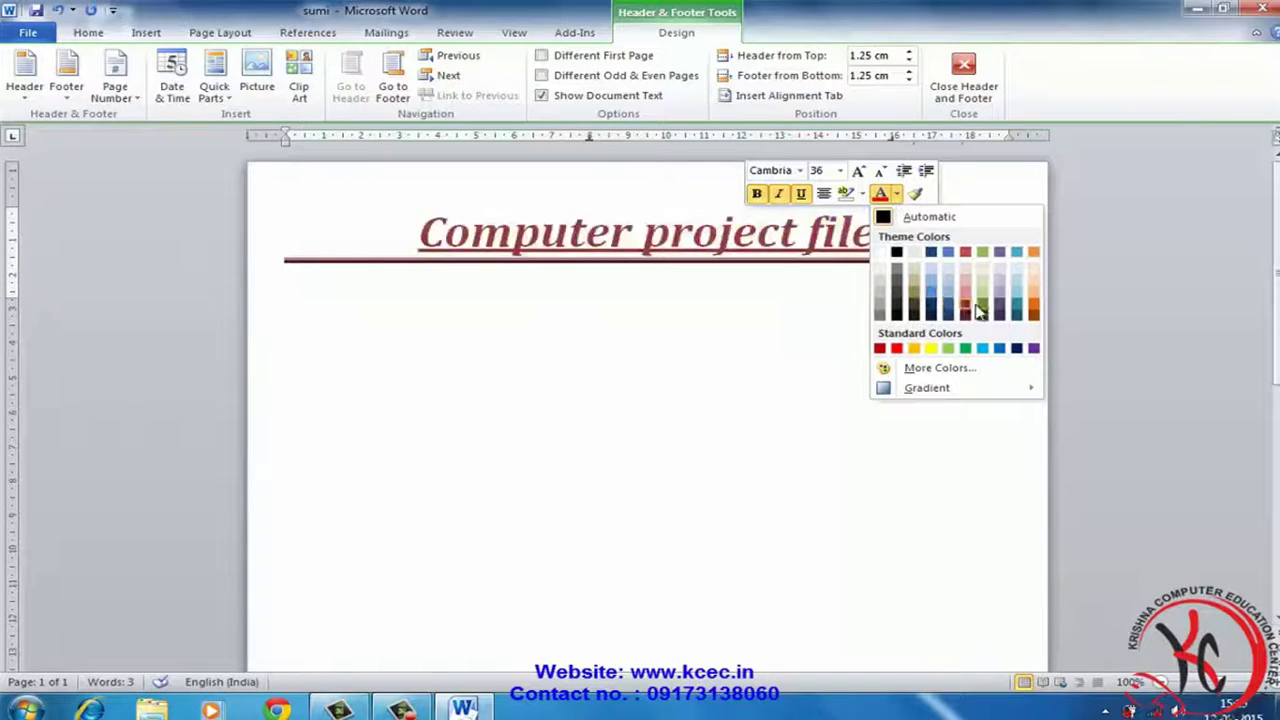
{"action": "left_click", "coordinate": [982, 305]}
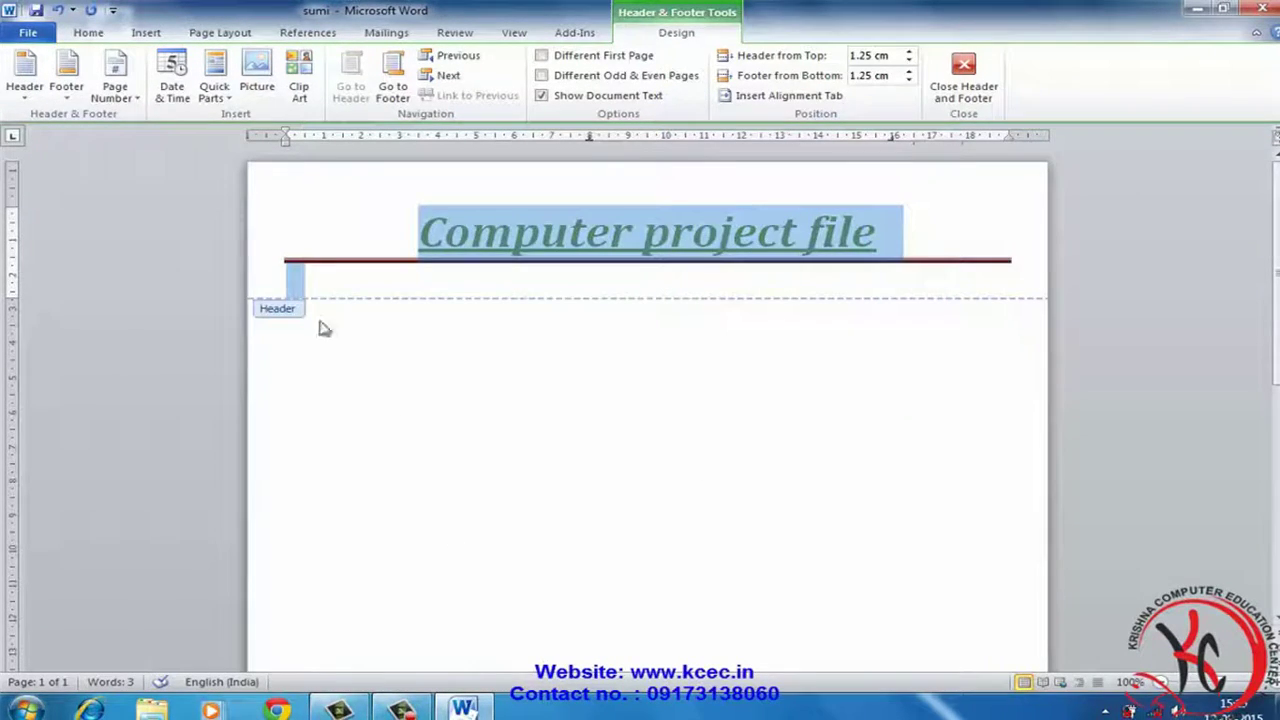
Insert the Alphabet footer and start typing the location text in its placeholder
{"action": "left_click", "coordinate": [66, 90]}
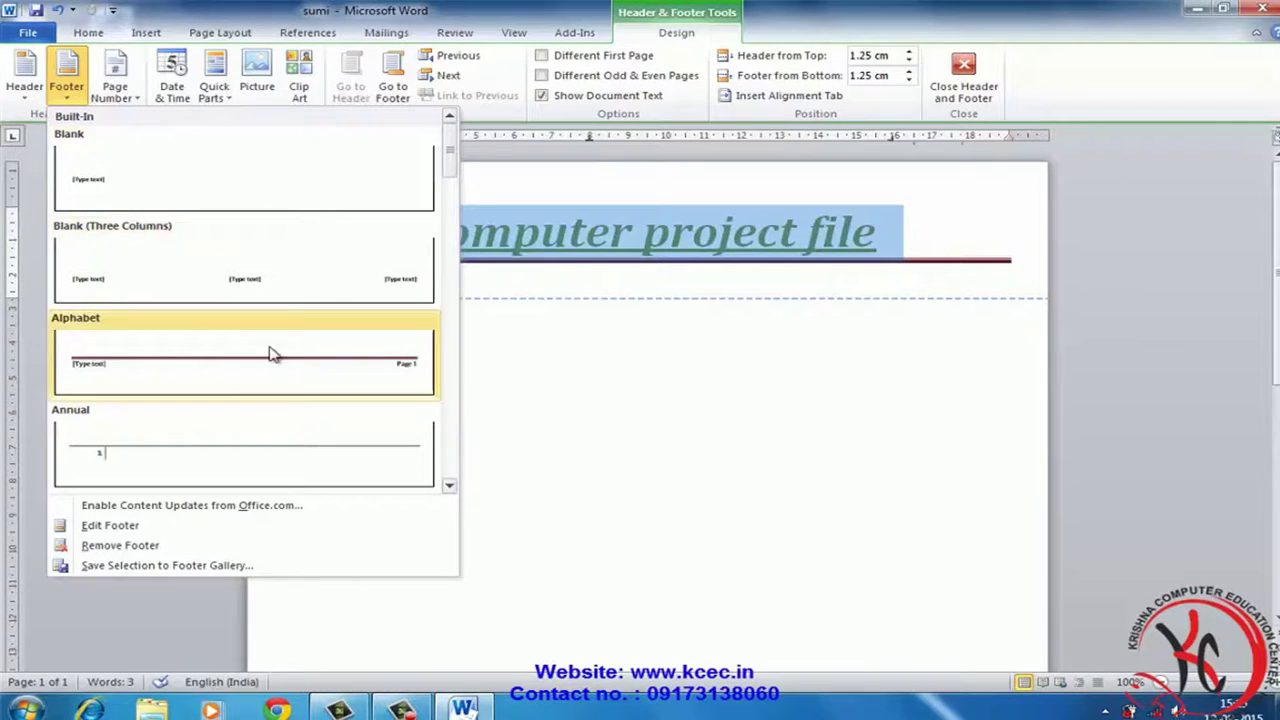
{"action": "left_click", "coordinate": [208, 366]}
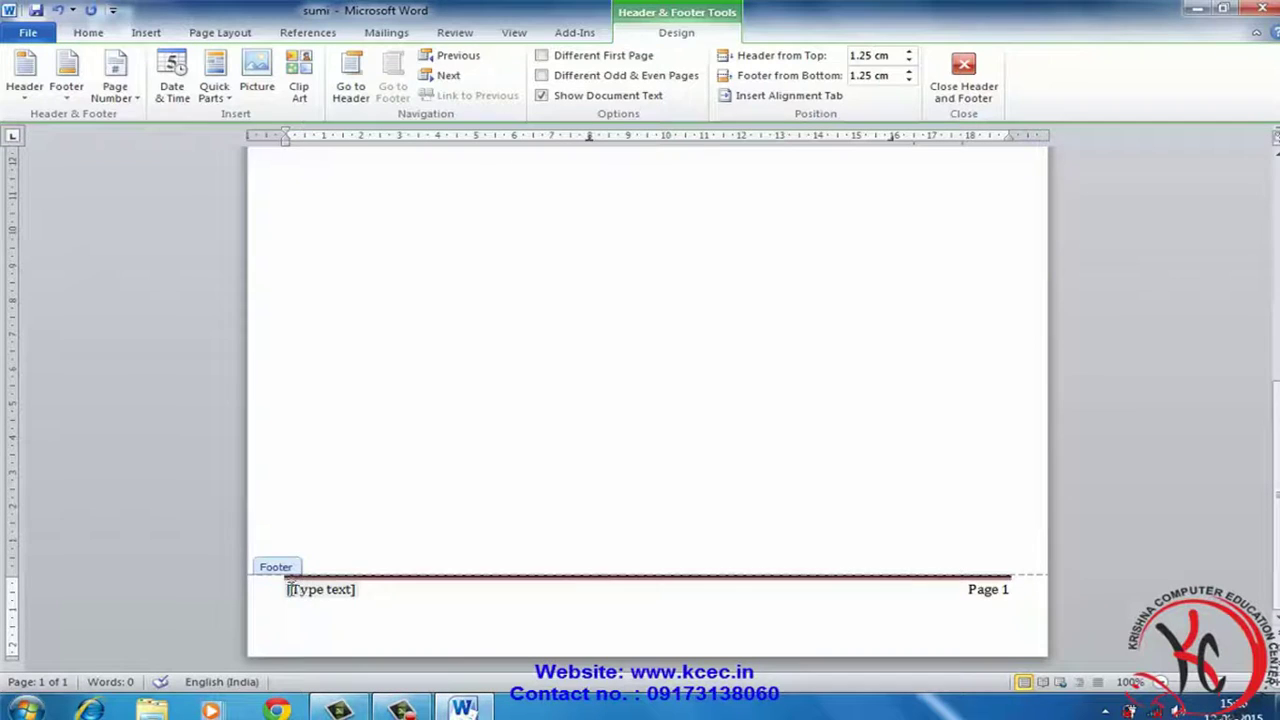
{"action": "left_click_drag", "start_coordinate": [293, 597], "coordinate": [435, 646]}
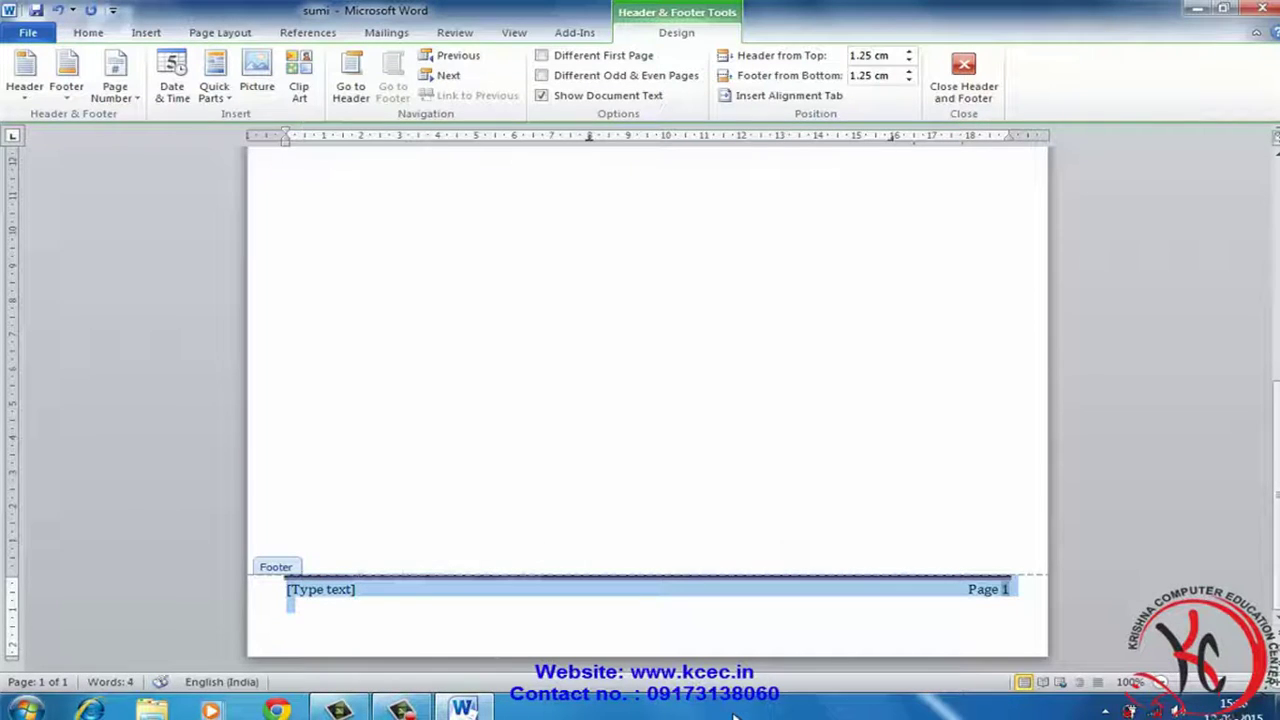
{"action": "left_click", "coordinate": [375, 610]}
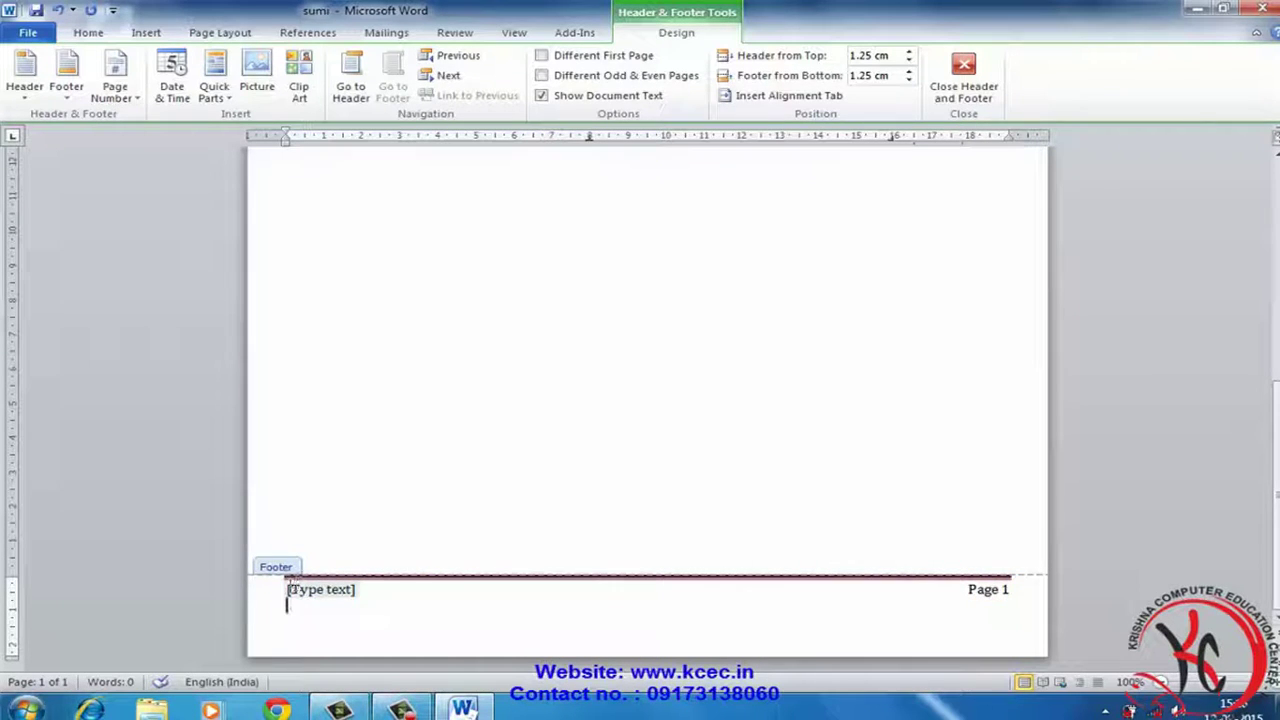
{"action": "left_click", "coordinate": [291, 590]}
{"action": "type", "text": "p"}
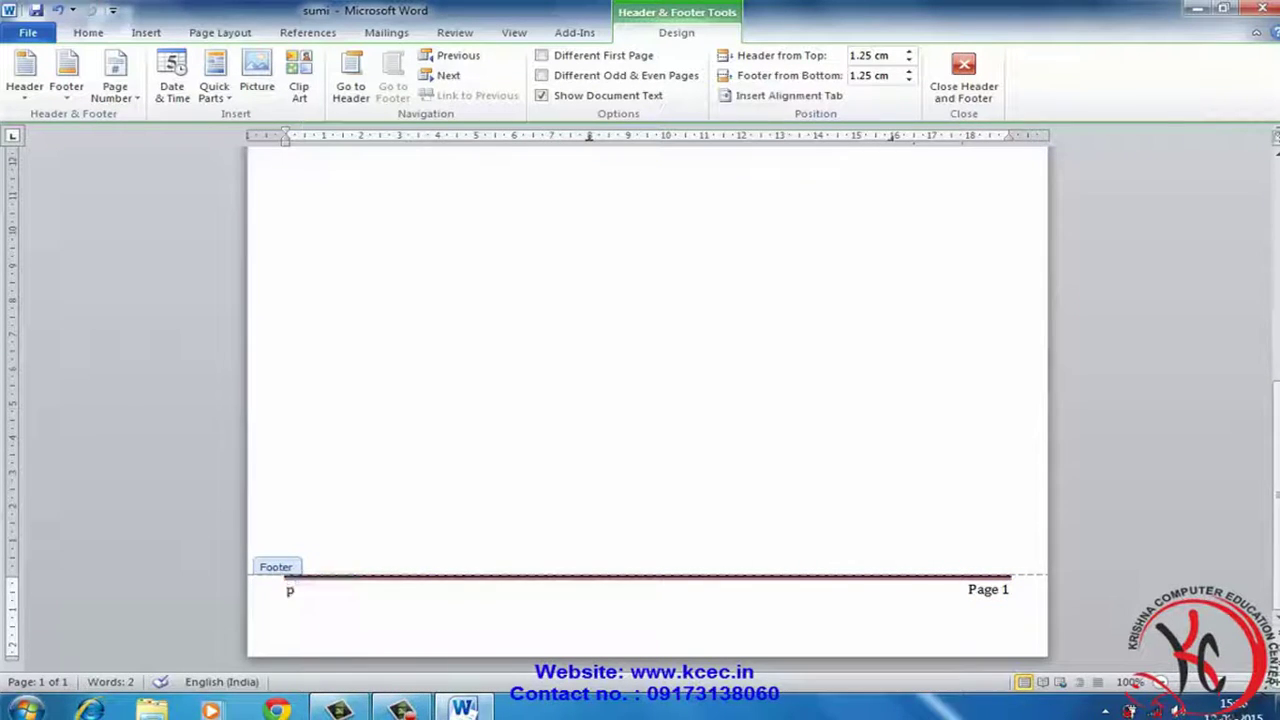
{"action": "type", "text": "Paliwal market gumanpura kota"}
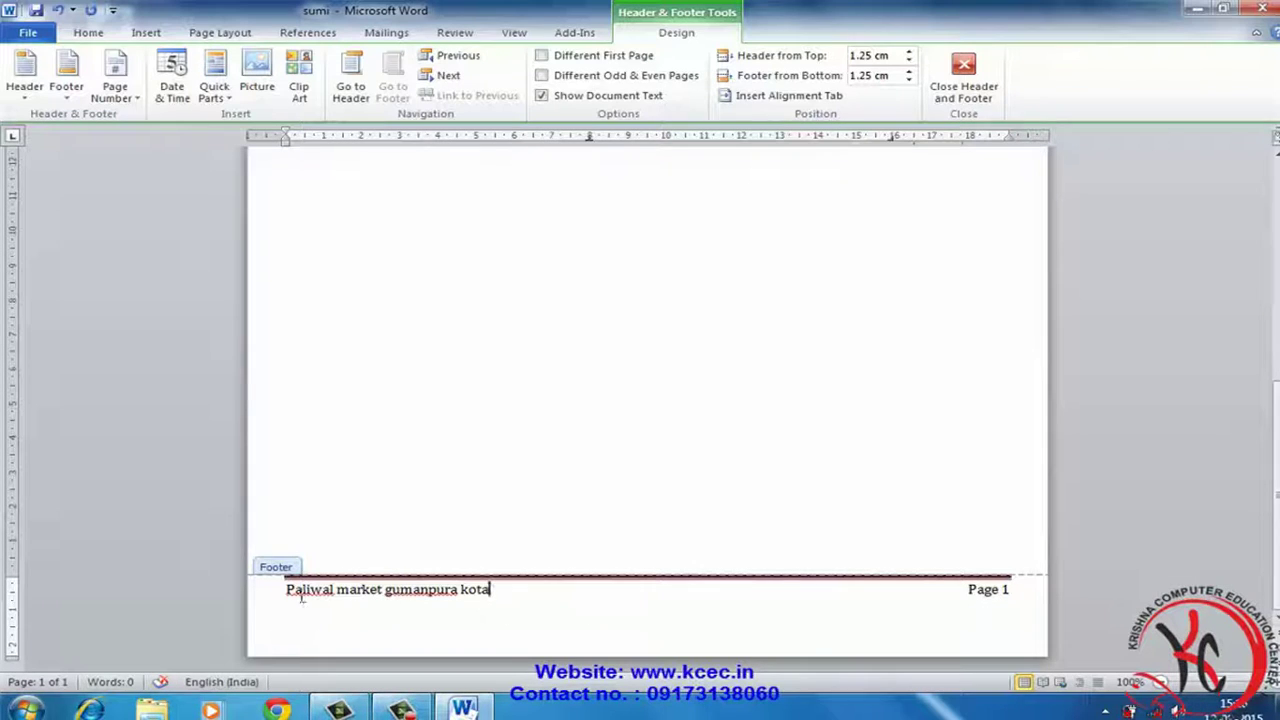
Set the whole footer line, location and Page 1, to 20 pt bold
{"action": "left_click_drag", "start_coordinate": [289, 589], "coordinate": [660, 603]}
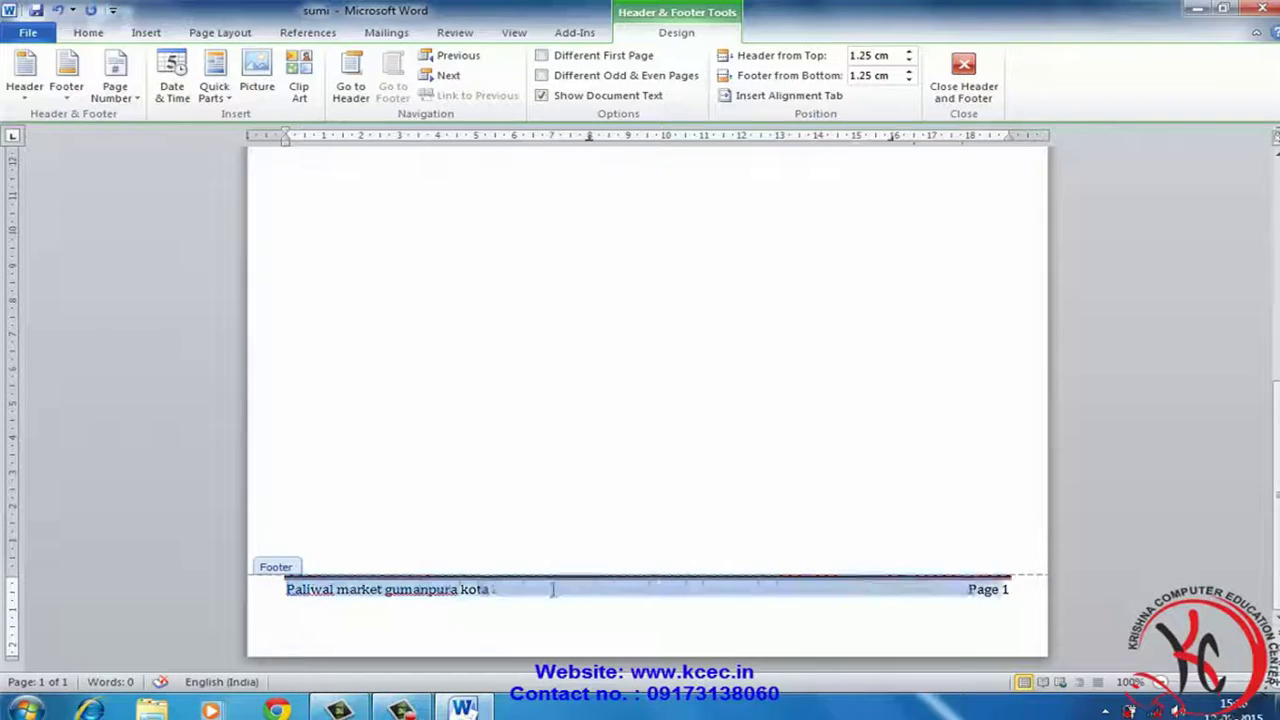
{"action": "right_click", "coordinate": [475, 590]}
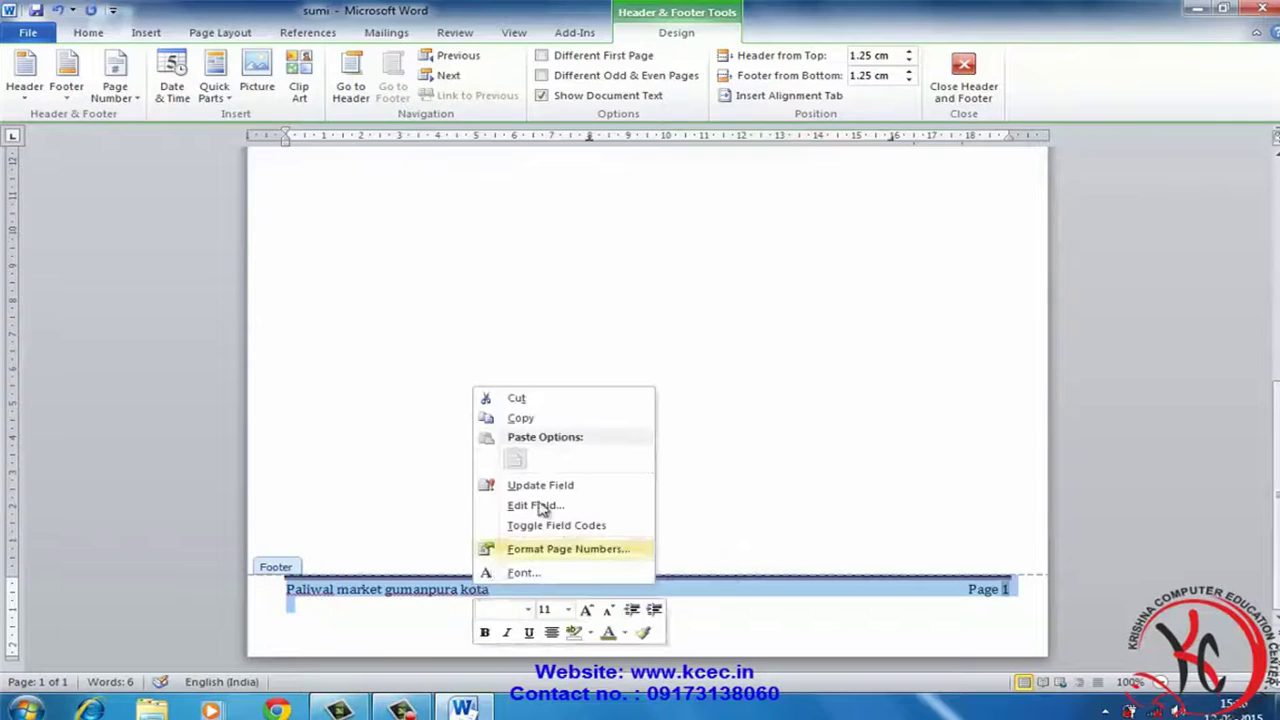
{"action": "left_click", "coordinate": [587, 610]}
{"action": "left_click", "coordinate": [587, 610]}
{"action": "left_click", "coordinate": [587, 610]}
{"action": "left_click", "coordinate": [587, 610]}
{"action": "left_click", "coordinate": [587, 610]}
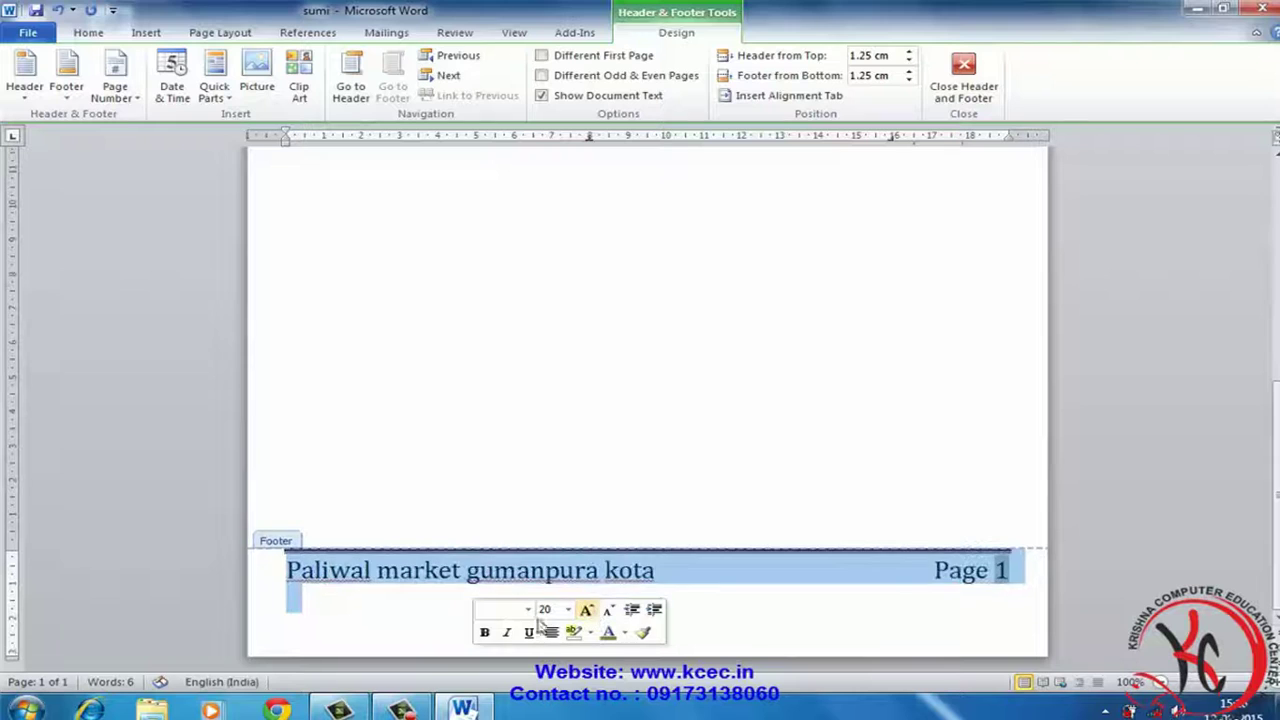
{"action": "left_click", "coordinate": [485, 633]}
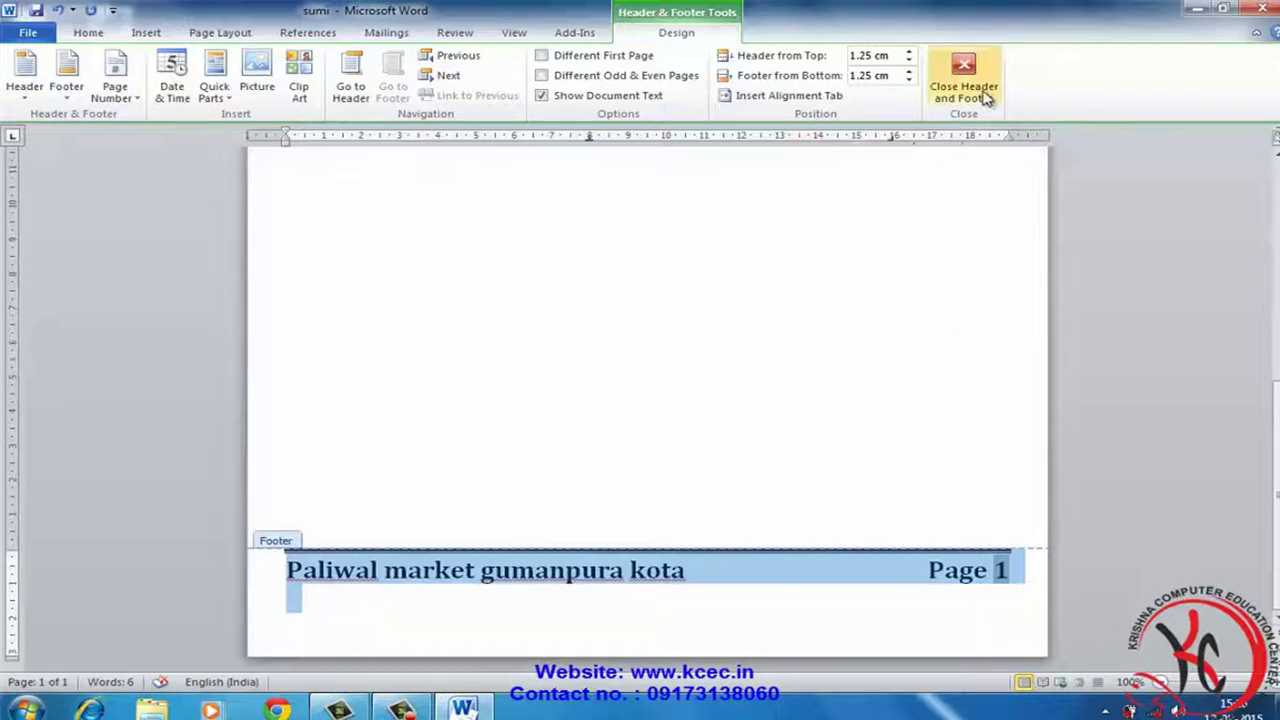
Leave header and footer editing, check the footer, and view sumi's File Info page
{"action": "left_click", "coordinate": [966, 80]}
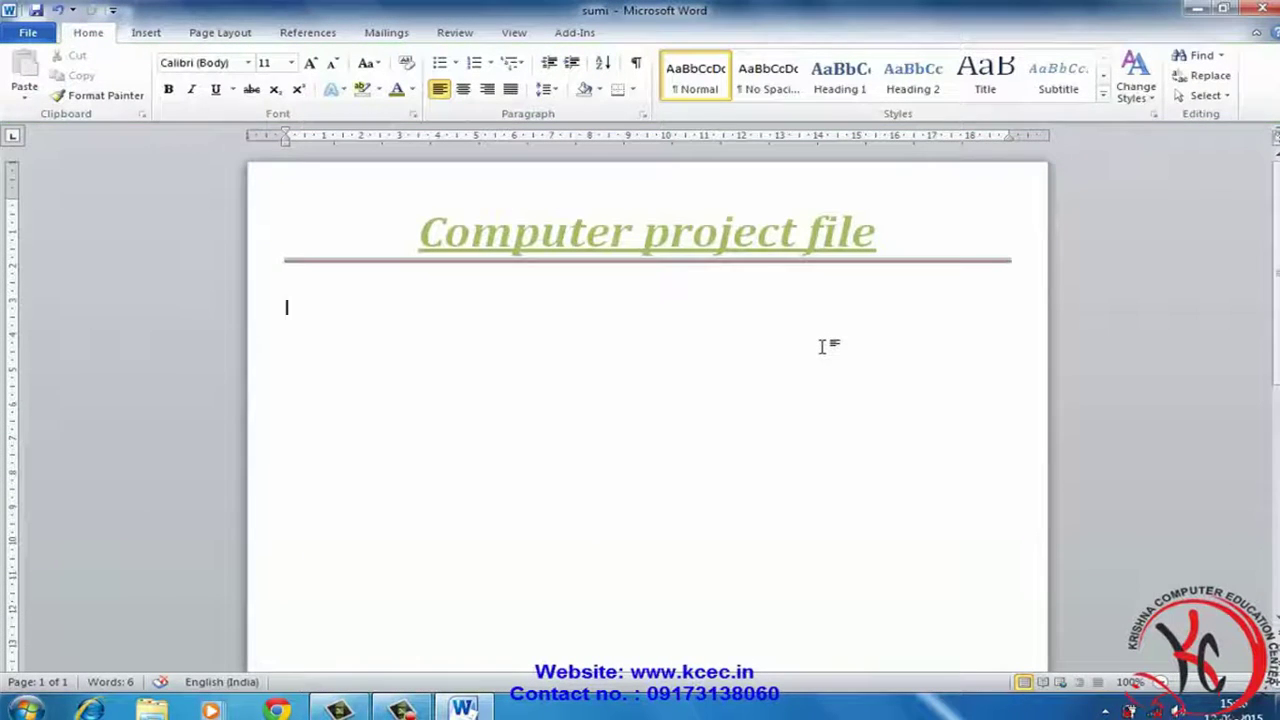
{"action": "key", "text": "ctrl+z"}
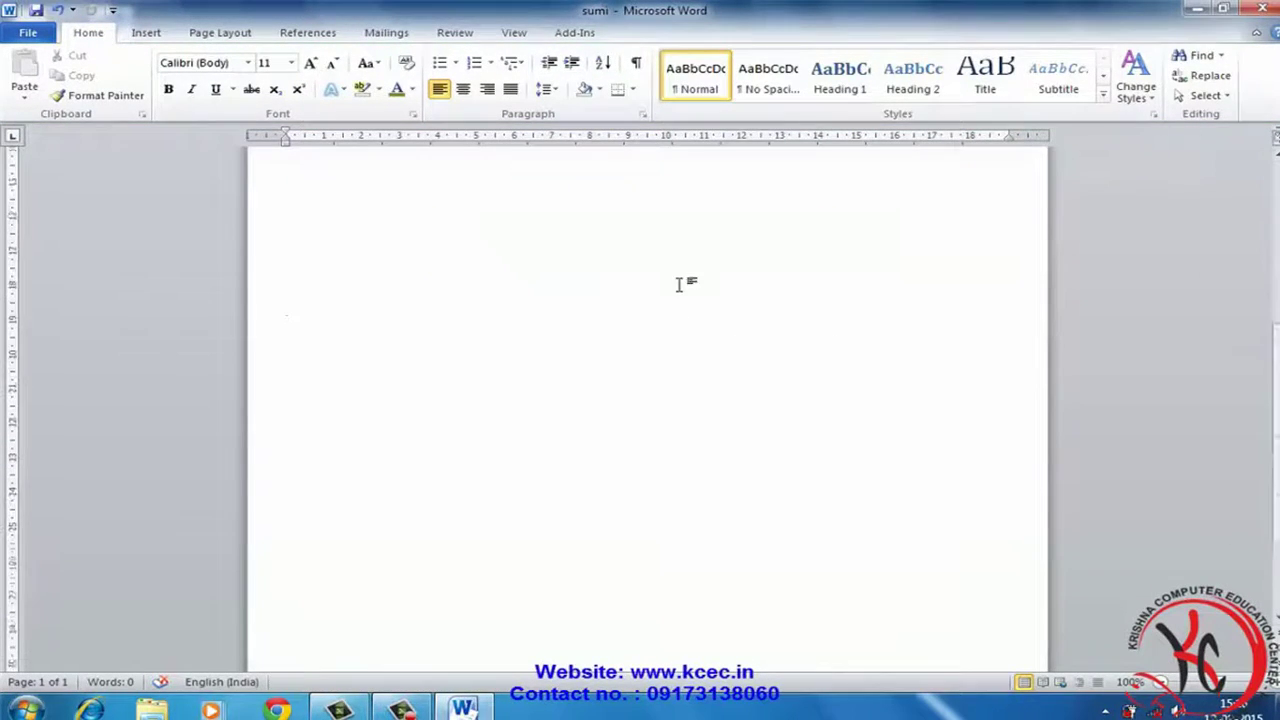
{"action": "scroll", "coordinate": [678, 290], "scroll_direction": "down", "scroll_amount": 10}
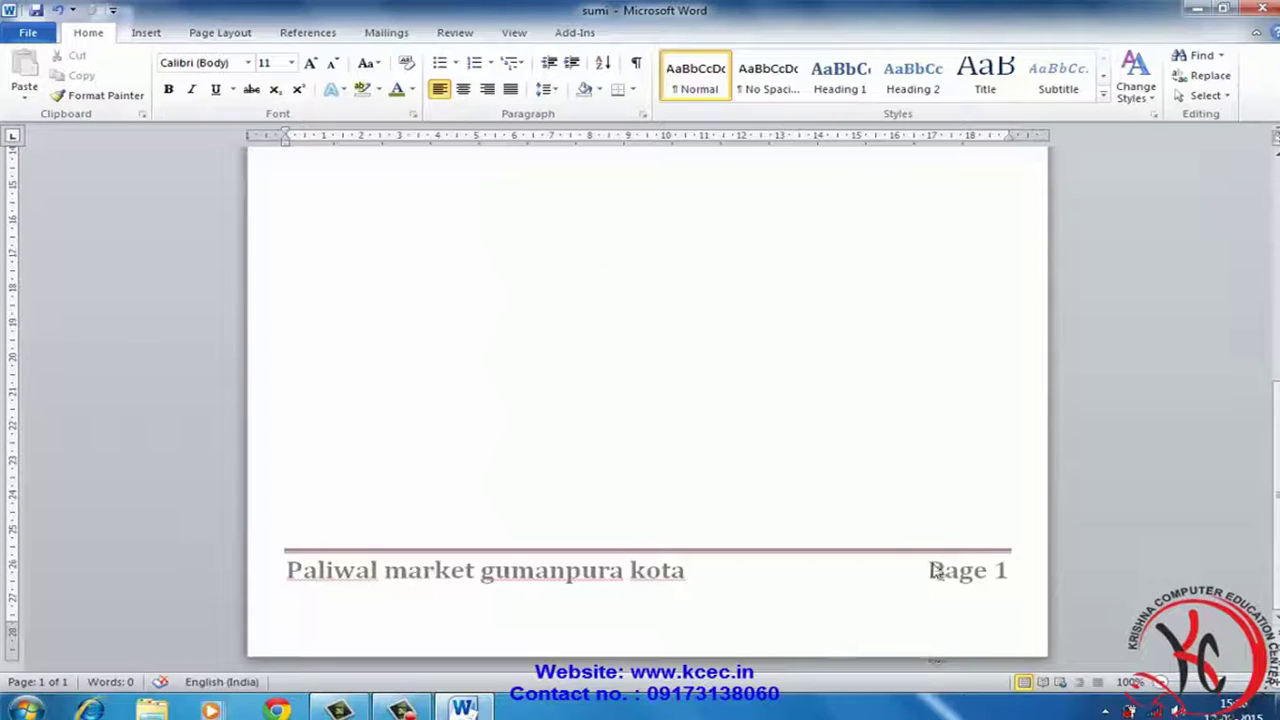
{"action": "scroll", "coordinate": [825, 507], "scroll_direction": "up", "scroll_amount": 10}
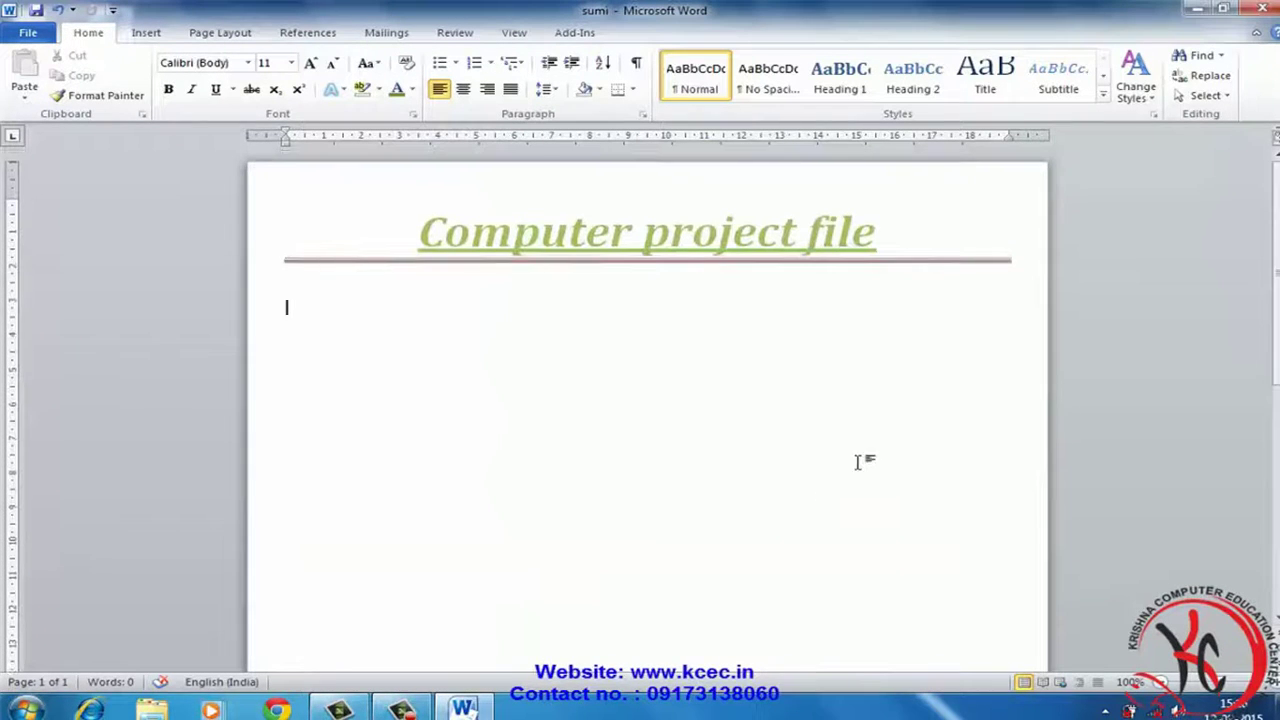
{"action": "left_click", "coordinate": [30, 36]}
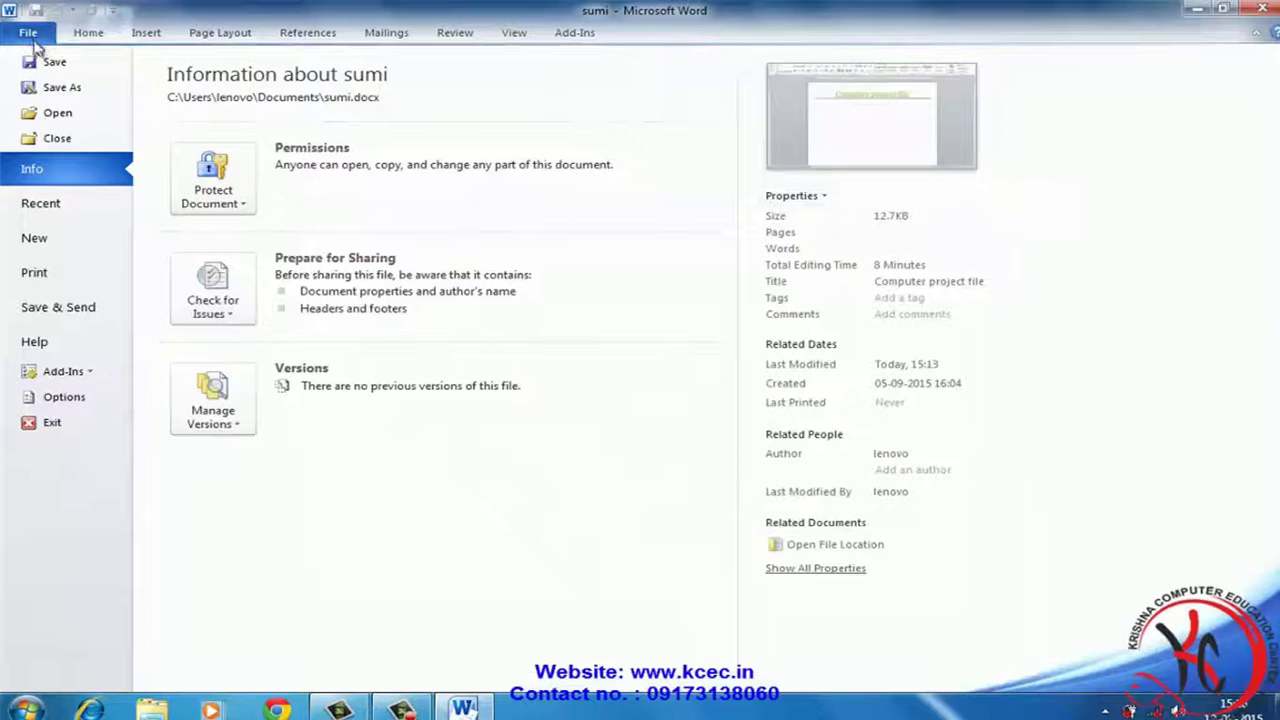
Preview the printed page, then cancel closing so sumi stays open
{"action": "left_click", "coordinate": [40, 276]}
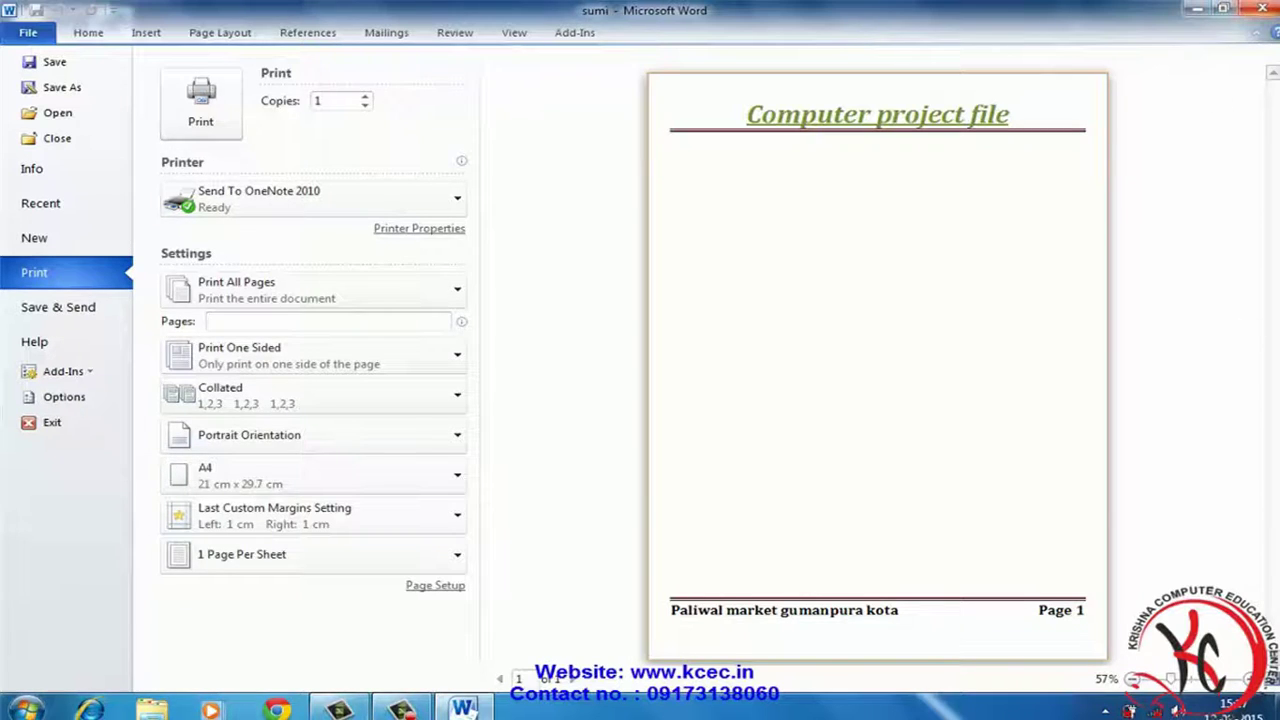
{"action": "left_click", "coordinate": [1262, 8]}
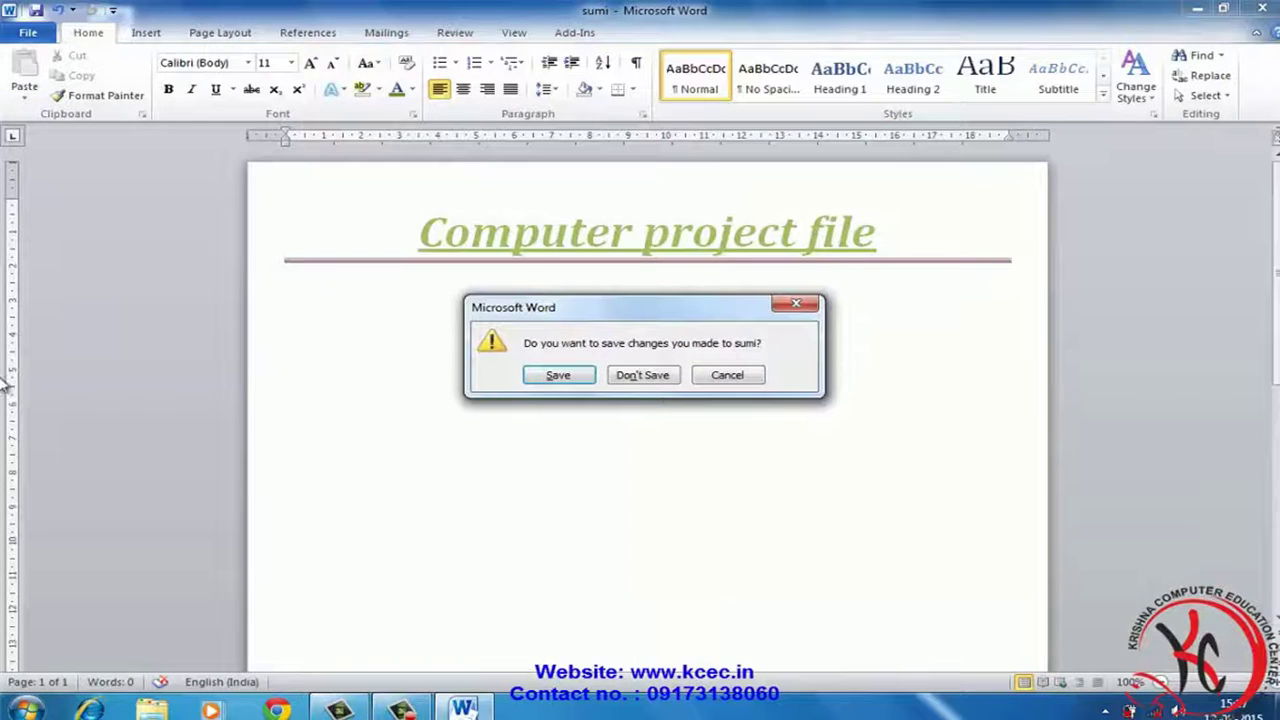
{"action": "left_click", "coordinate": [796, 304]}
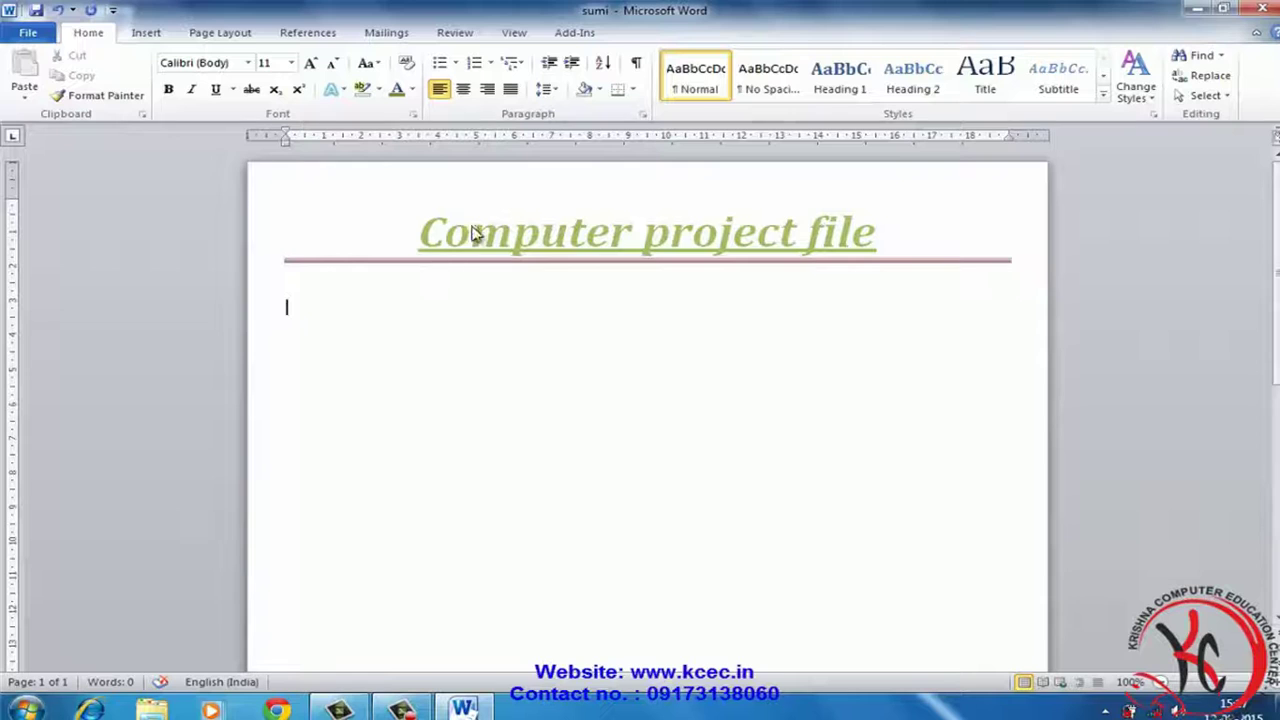
Remove both the header and the footer from the sumi page
{"action": "left_click", "coordinate": [145, 34]}
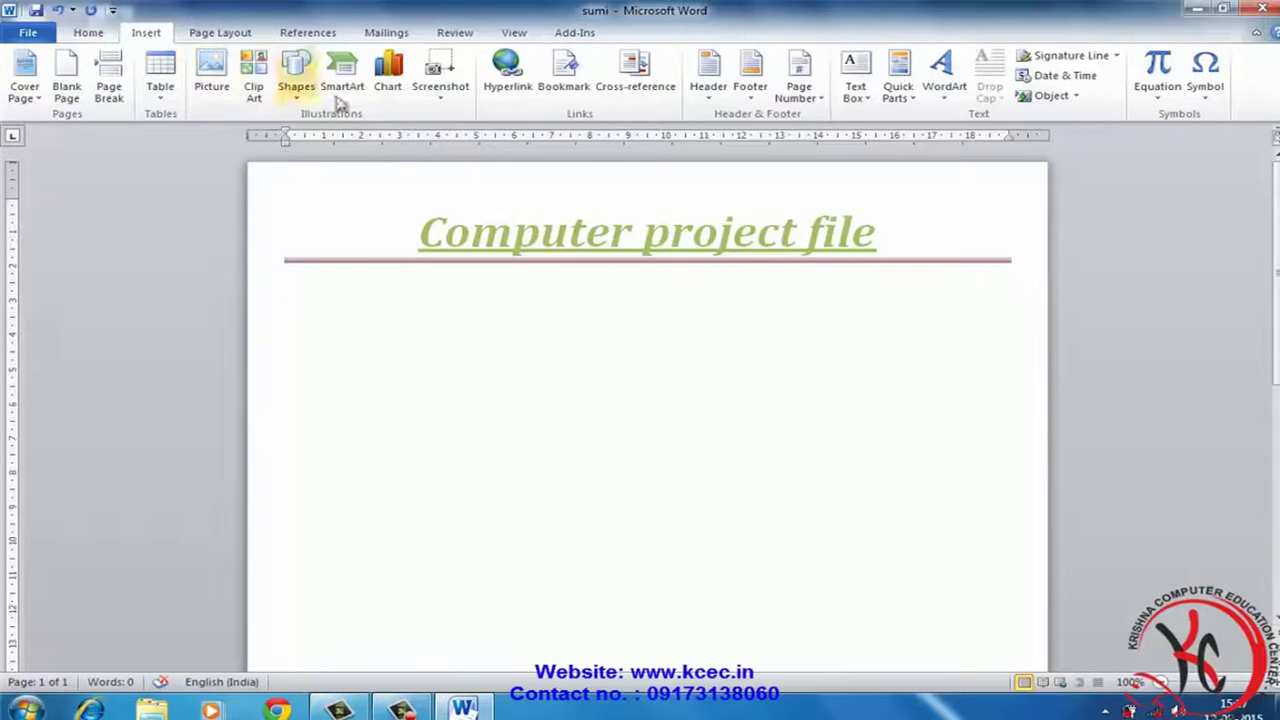
{"action": "left_click", "coordinate": [720, 95]}
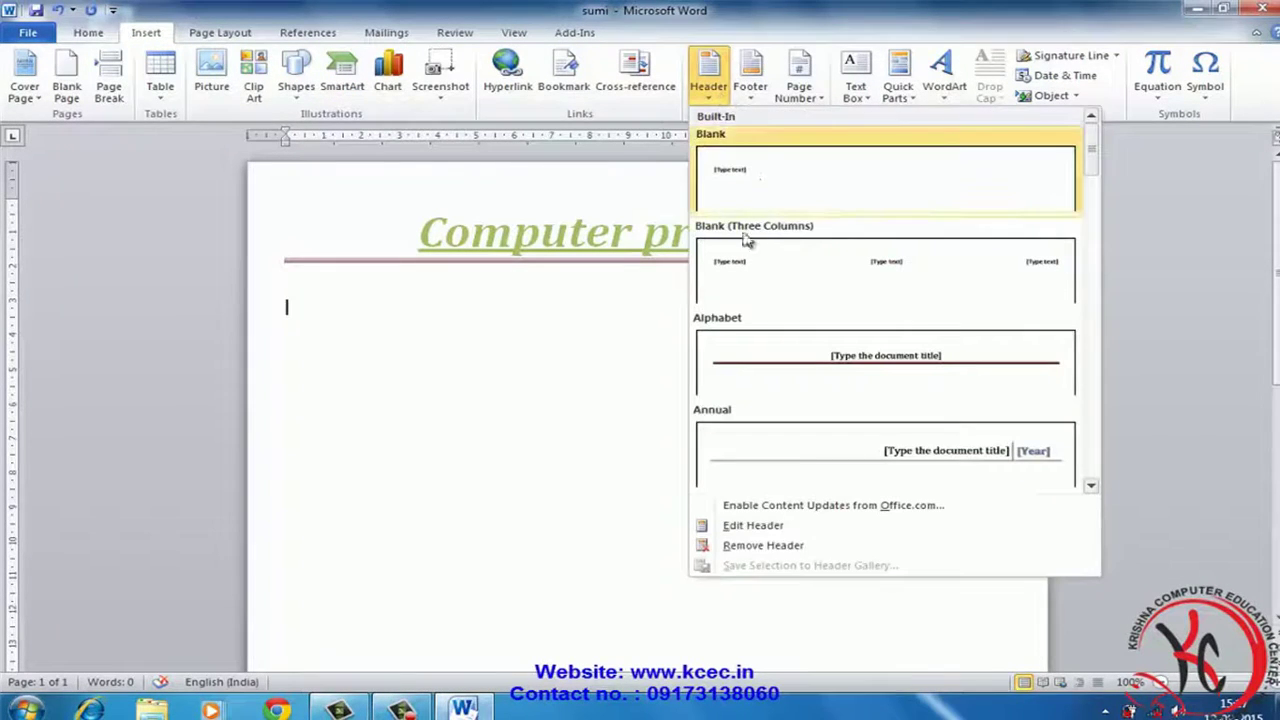
{"action": "left_click", "coordinate": [776, 547]}
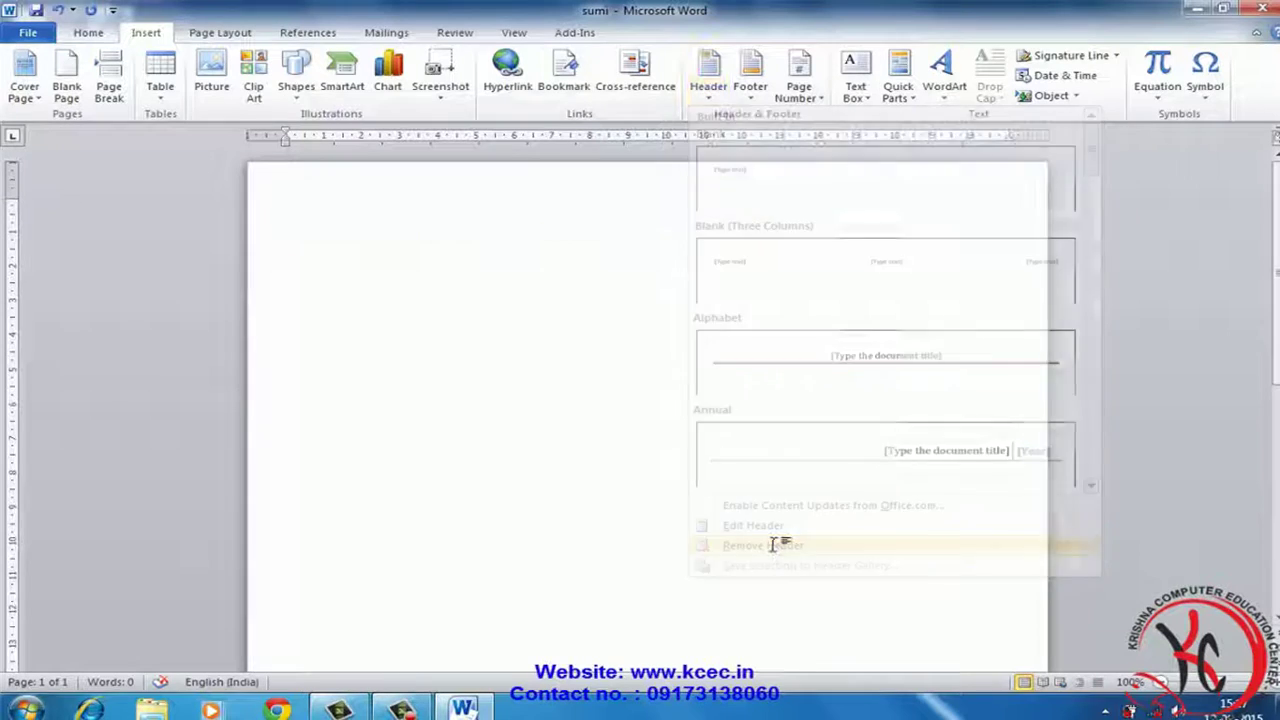
{"action": "left_click", "coordinate": [749, 104]}
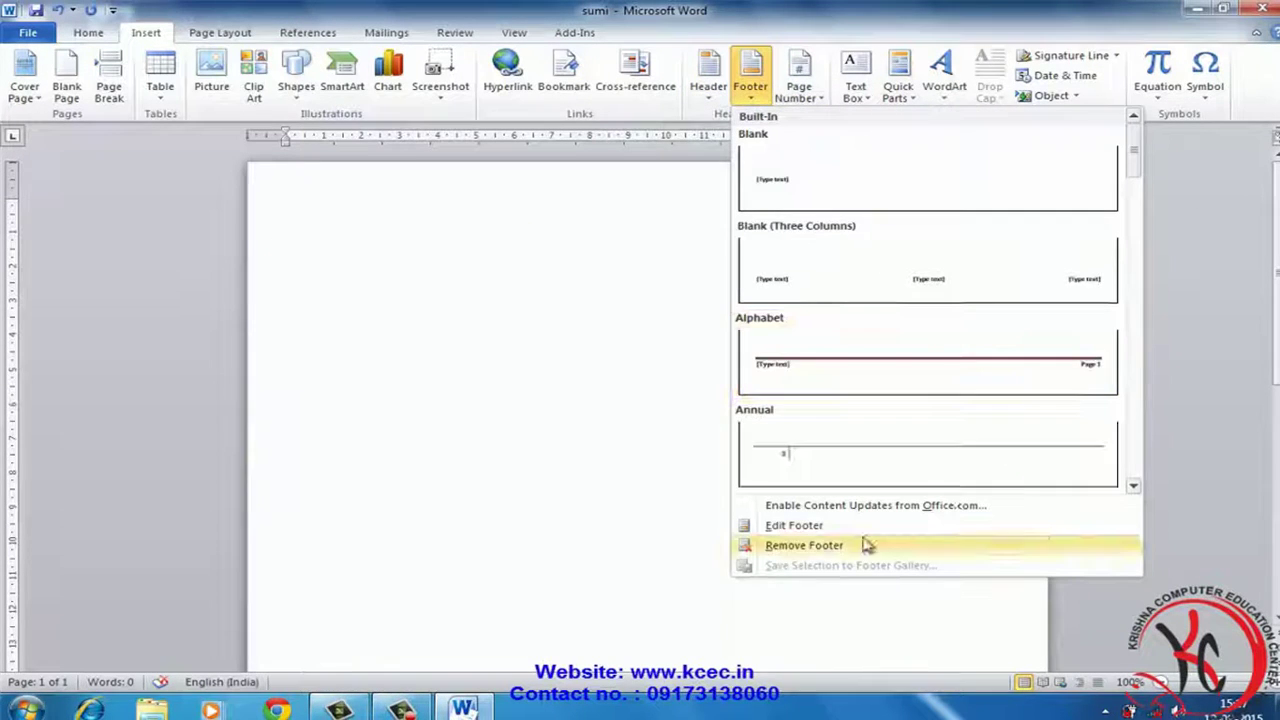
{"action": "left_click", "coordinate": [814, 545]}
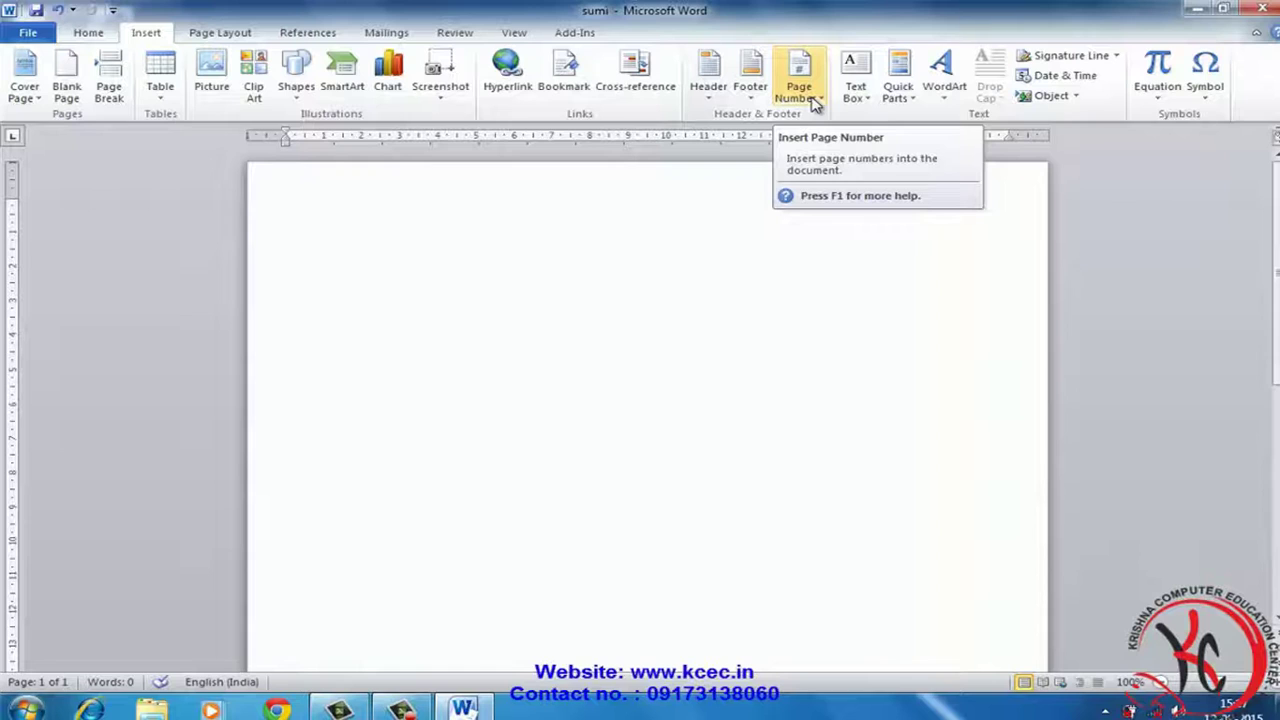
{"action": "left_click", "coordinate": [815, 100]}
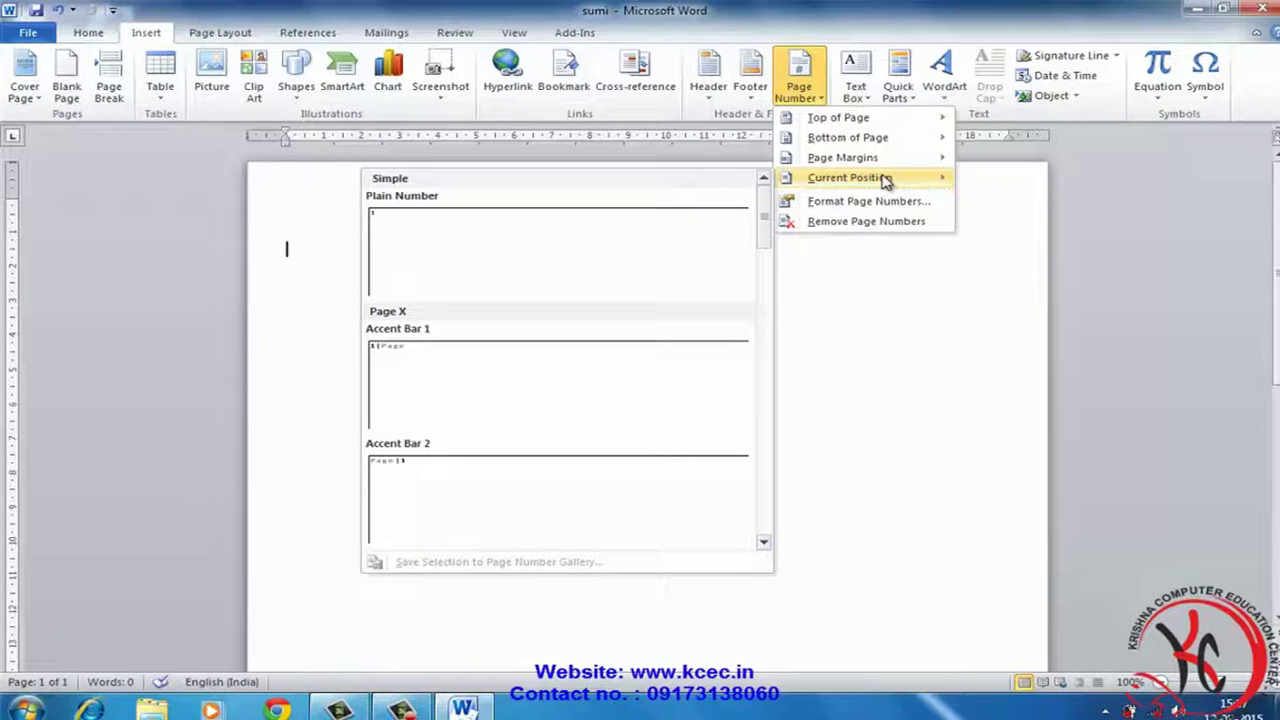
{"action": "mouse_move", "coordinate": [858, 117]}
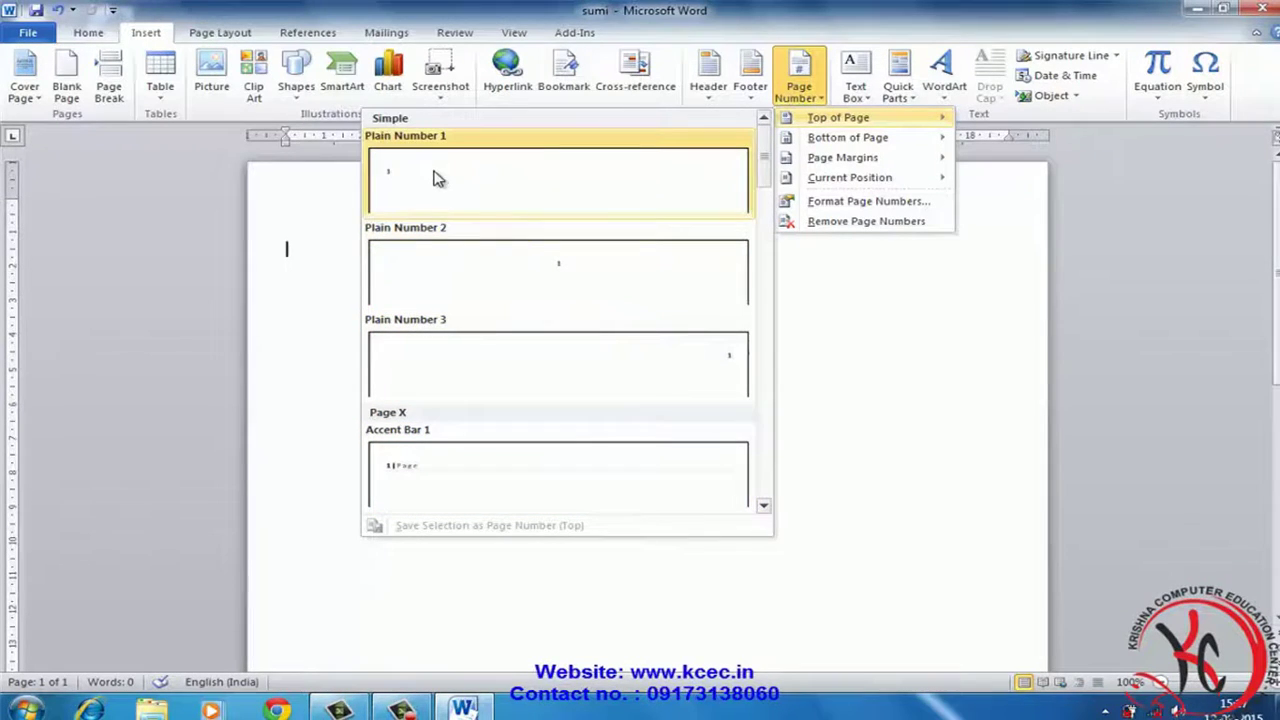
Add a centred Plain Number 2 page number at the top and close header editing
{"action": "left_click", "coordinate": [590, 273]}
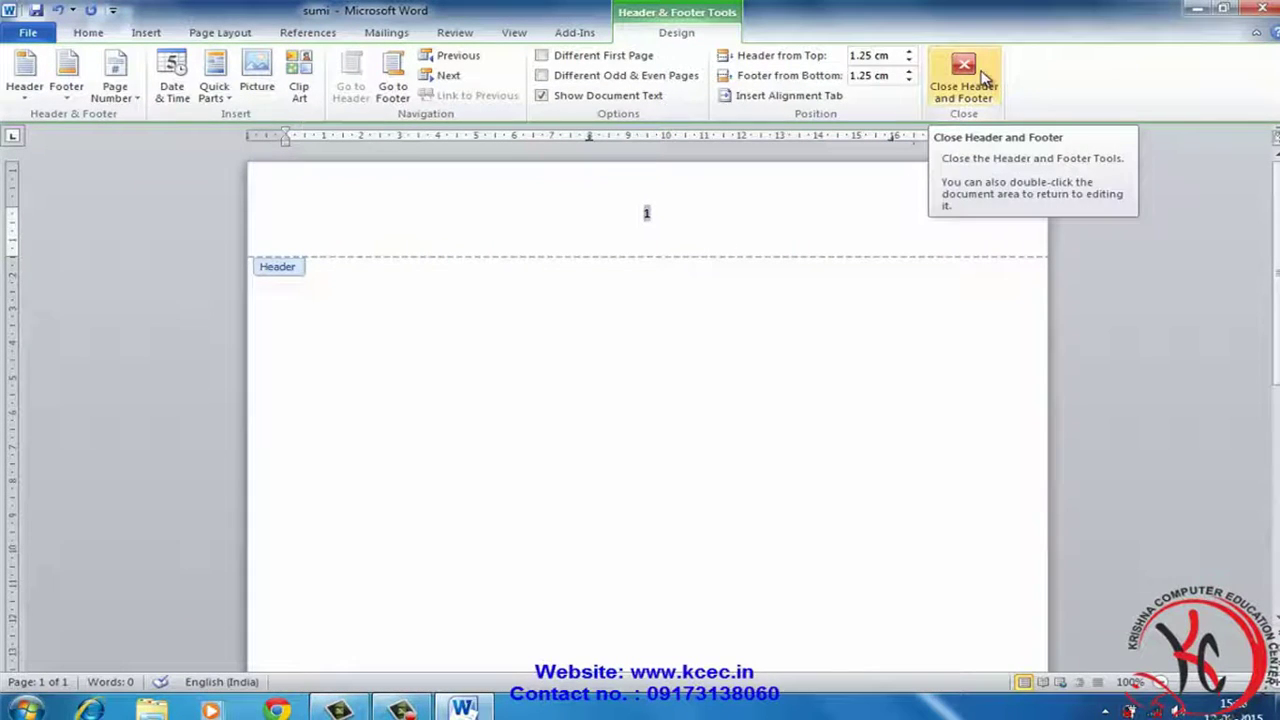
{"action": "left_click", "coordinate": [983, 78]}
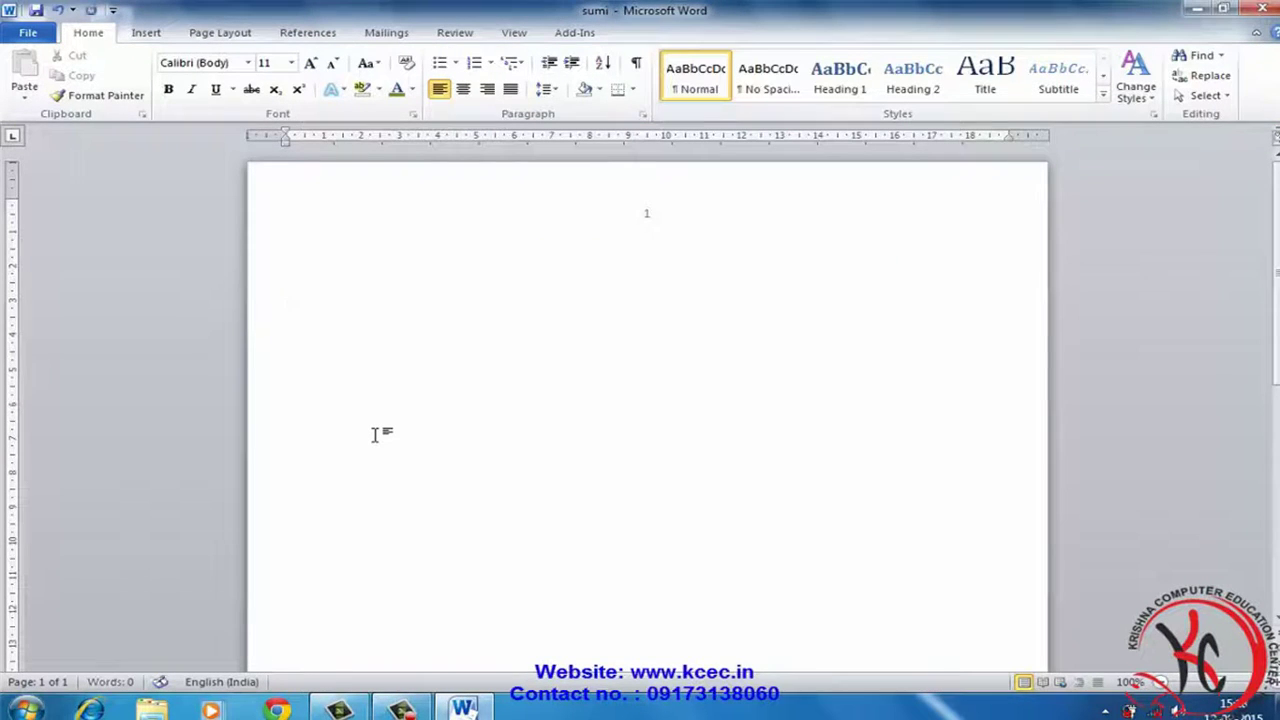
Insert a page break with Ctrl+Enter to add new pages to the document
{"action": "key", "text": "ctrl+Return"}
{"action": "key", "text": "ctrl+Return"}
{"action": "key", "text": "ctrl+Return"}
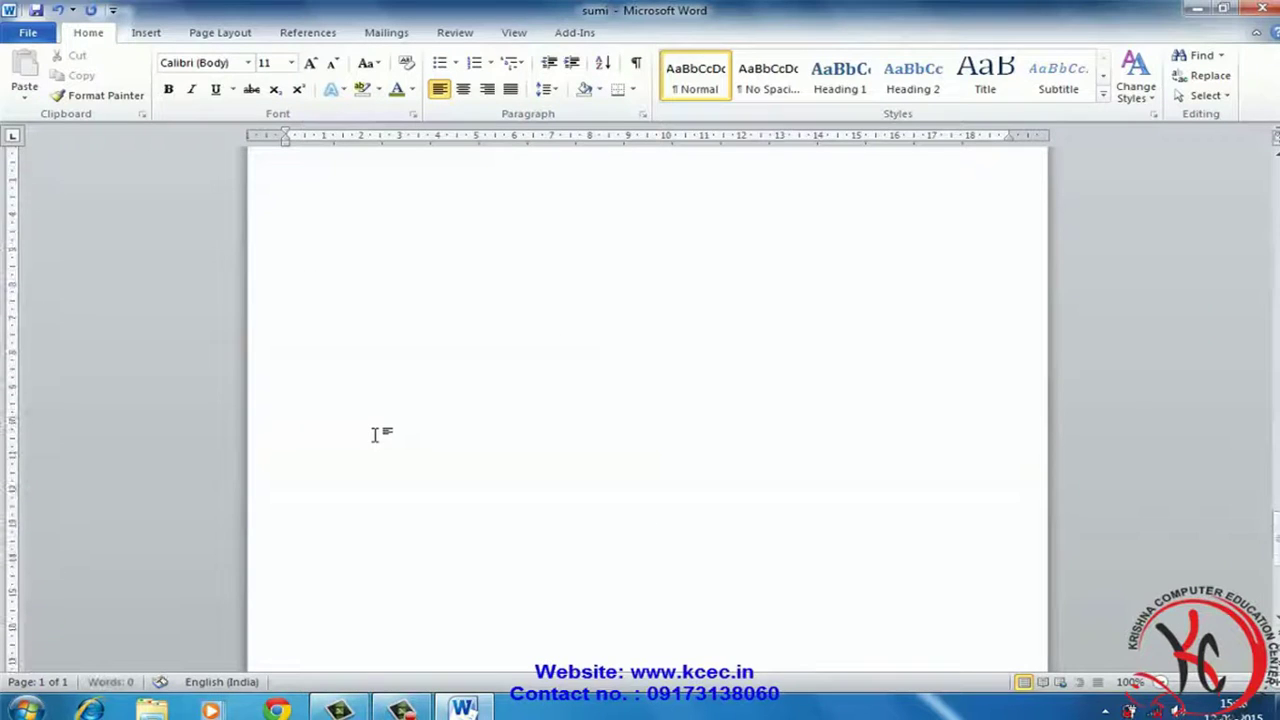
{"action": "scroll", "coordinate": [688, 498], "scroll_direction": "up", "scroll_amount": 5}
{"action": "scroll", "coordinate": [686, 510], "scroll_direction": "up", "scroll_amount": 3}
{"action": "scroll", "coordinate": [686, 530], "scroll_direction": "down", "scroll_amount": 5}
{"action": "scroll", "coordinate": [684, 540], "scroll_direction": "up", "scroll_amount": 5}
{"action": "scroll", "coordinate": [675, 545], "scroll_direction": "up", "scroll_amount": 5}
{"action": "scroll", "coordinate": [663, 555], "scroll_direction": "up", "scroll_amount": 5}
{"action": "scroll", "coordinate": [655, 565], "scroll_direction": "up", "scroll_amount": 5}
{"action": "scroll", "coordinate": [649, 570], "scroll_direction": "up", "scroll_amount": 5}
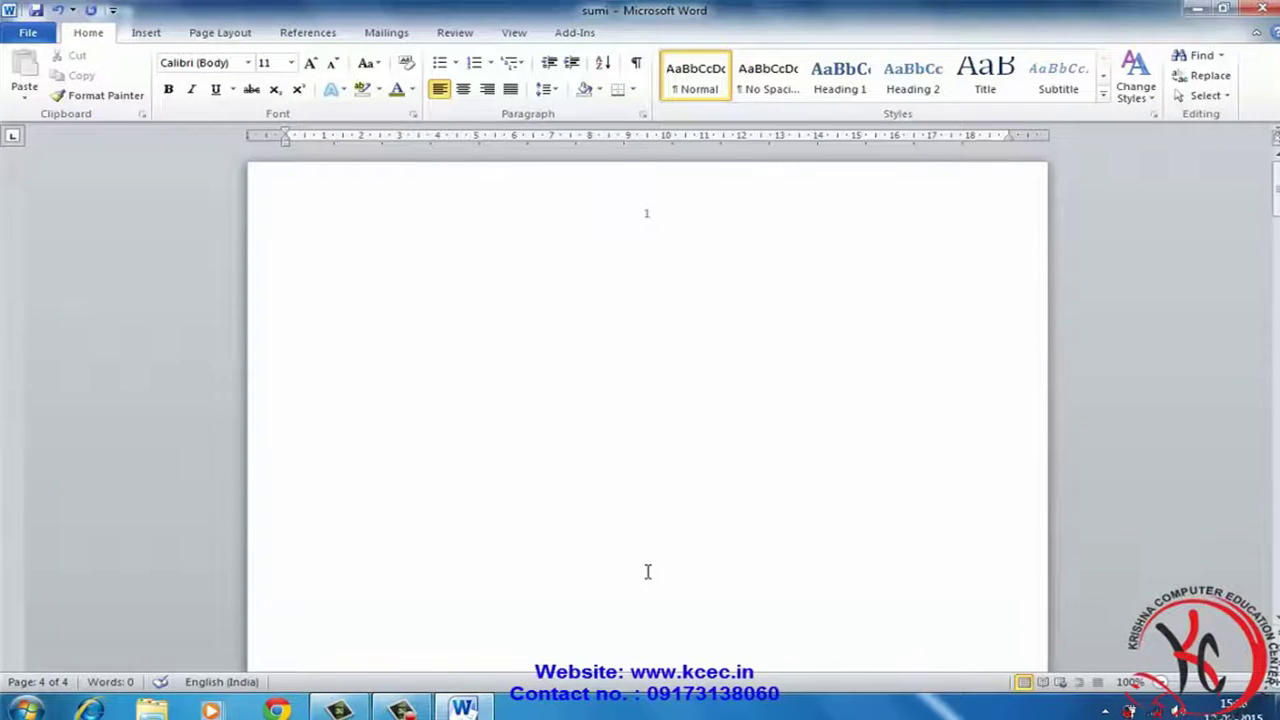
Remove the page numbers from the document
{"action": "left_click", "coordinate": [147, 33]}
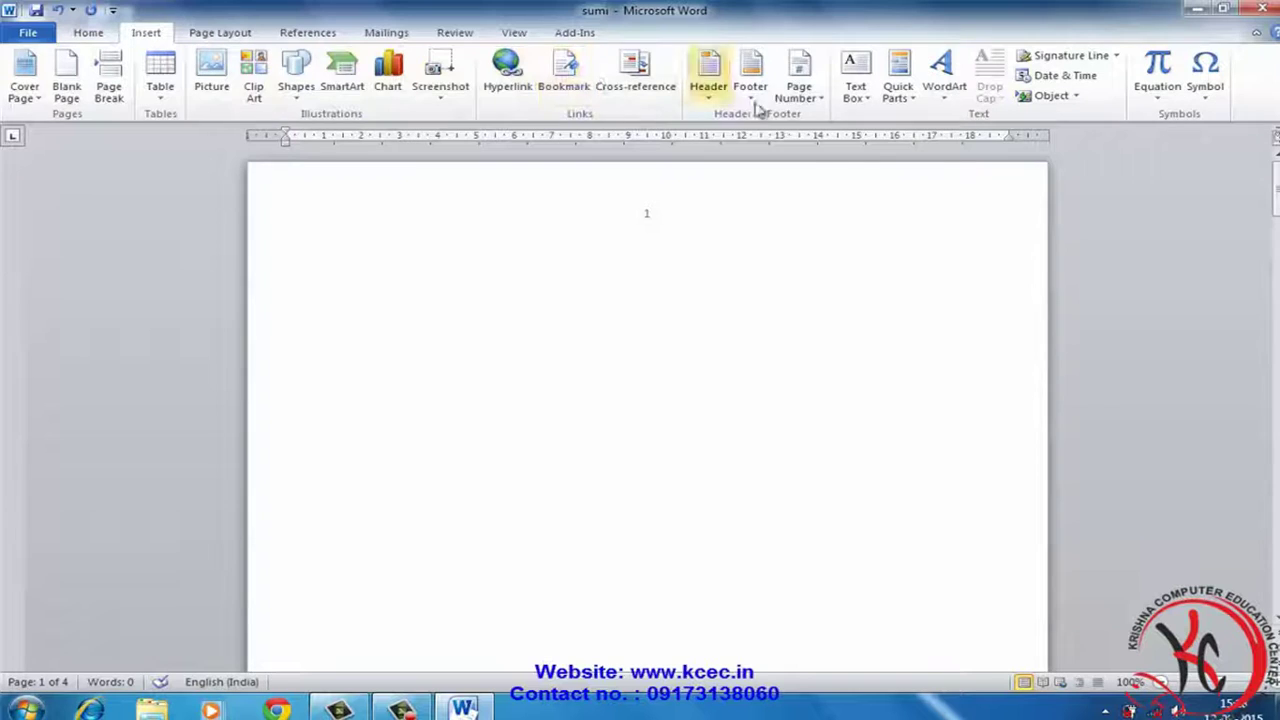
{"action": "left_click", "coordinate": [799, 88]}
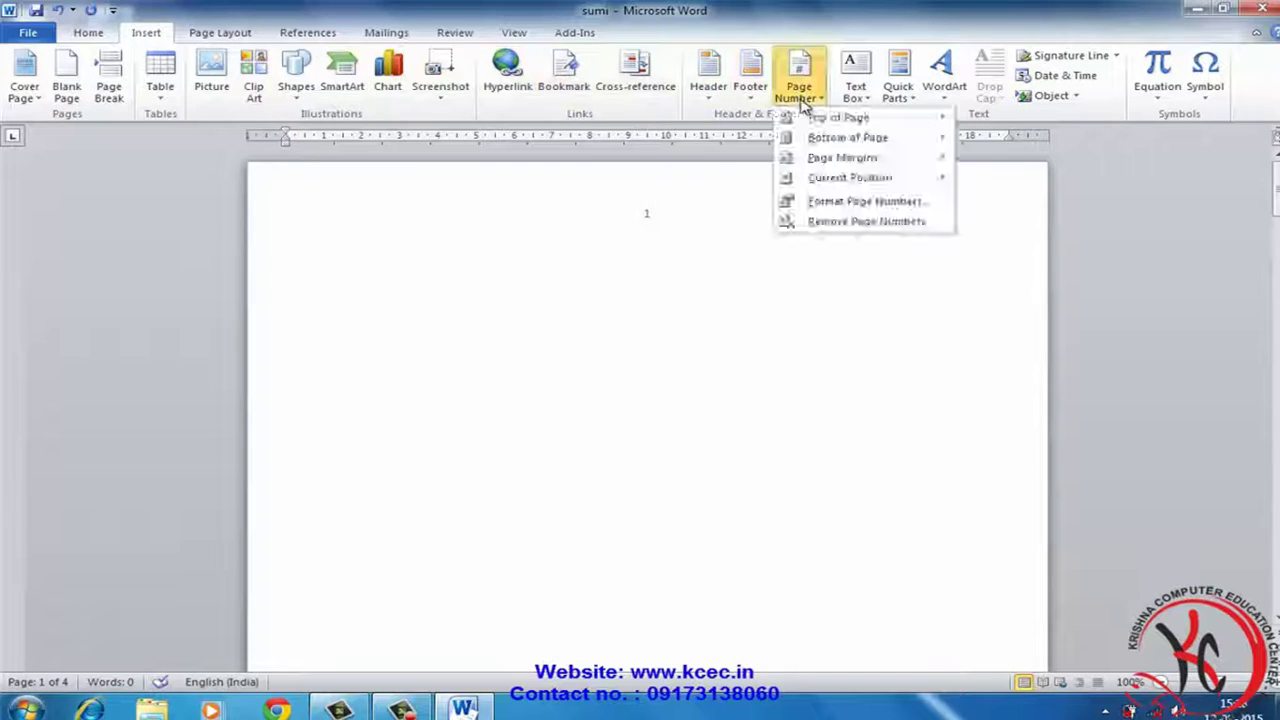
{"action": "left_click", "coordinate": [866, 222]}
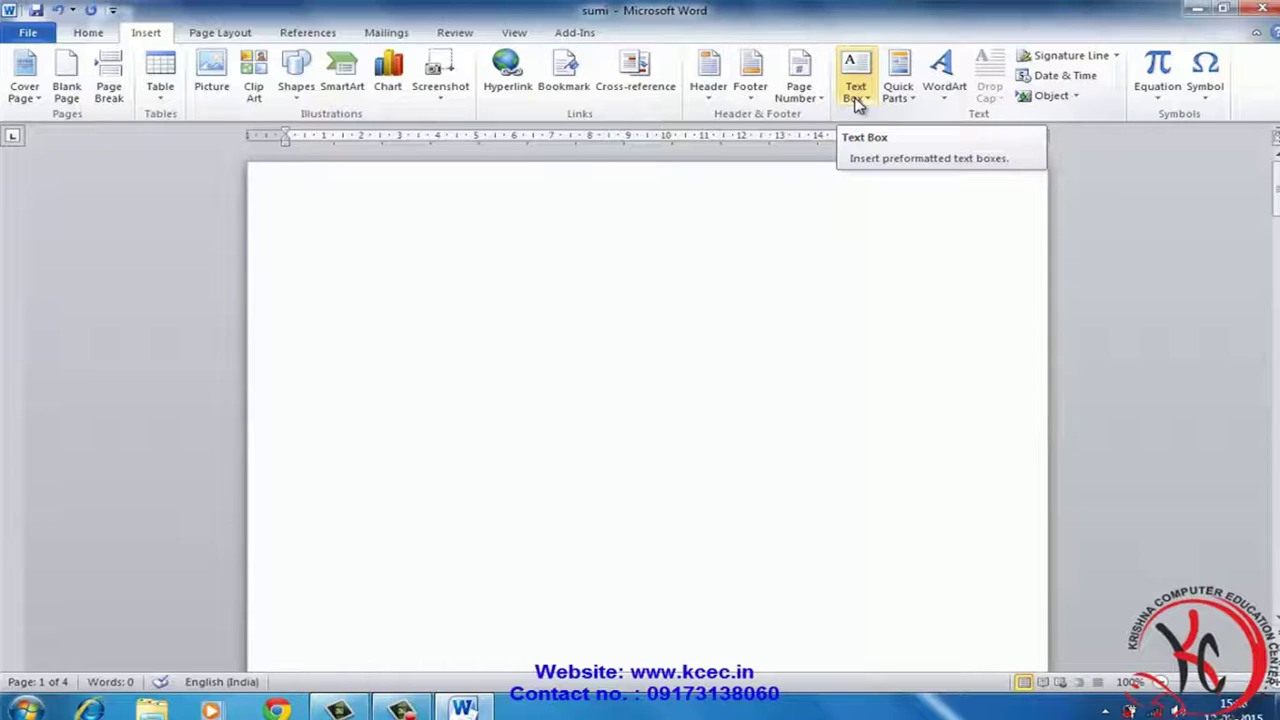
Dismiss the colour-scheme warning and draw an empty 3.92 × 5.37 cm text box near the page top
{"action": "left_click", "coordinate": [857, 96]}
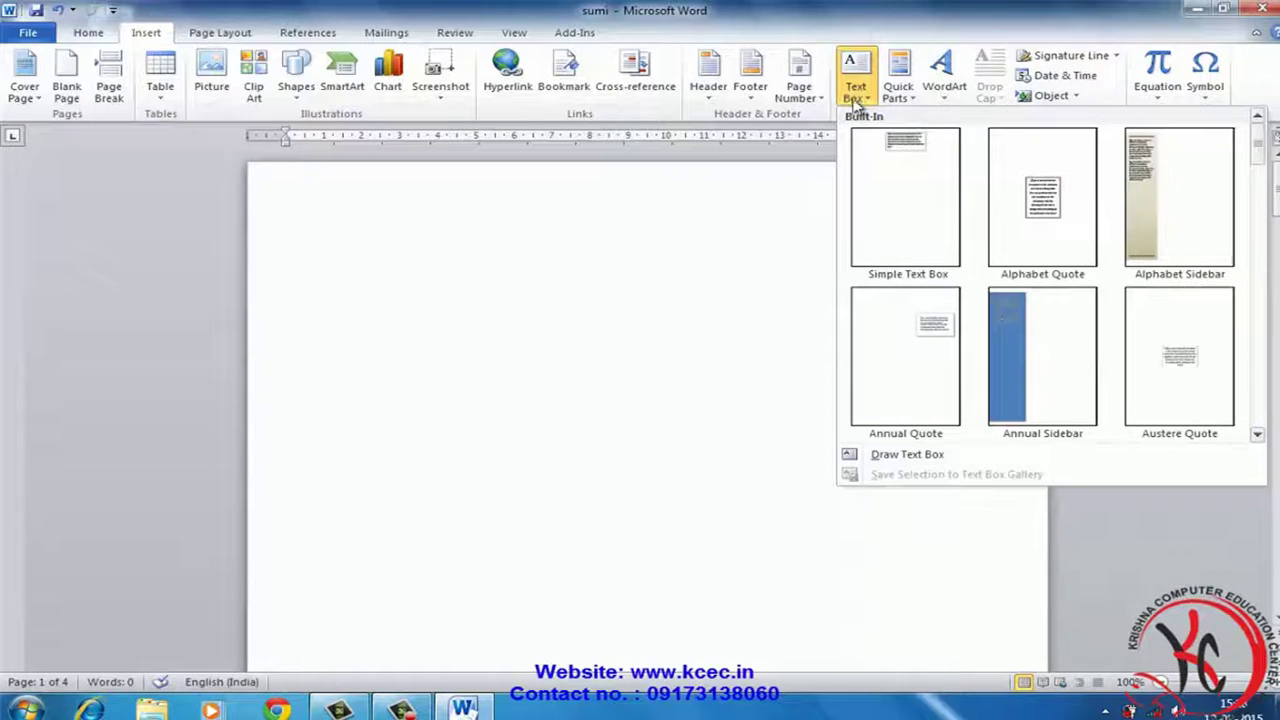
{"action": "mouse_move", "coordinate": [1257, 145]}
{"action": "left_mouse_down"}
{"action": "mouse_move", "coordinate": [1266, 192]}
{"action": "mouse_move", "coordinate": [1251, 289]}
{"action": "left_mouse_up"}
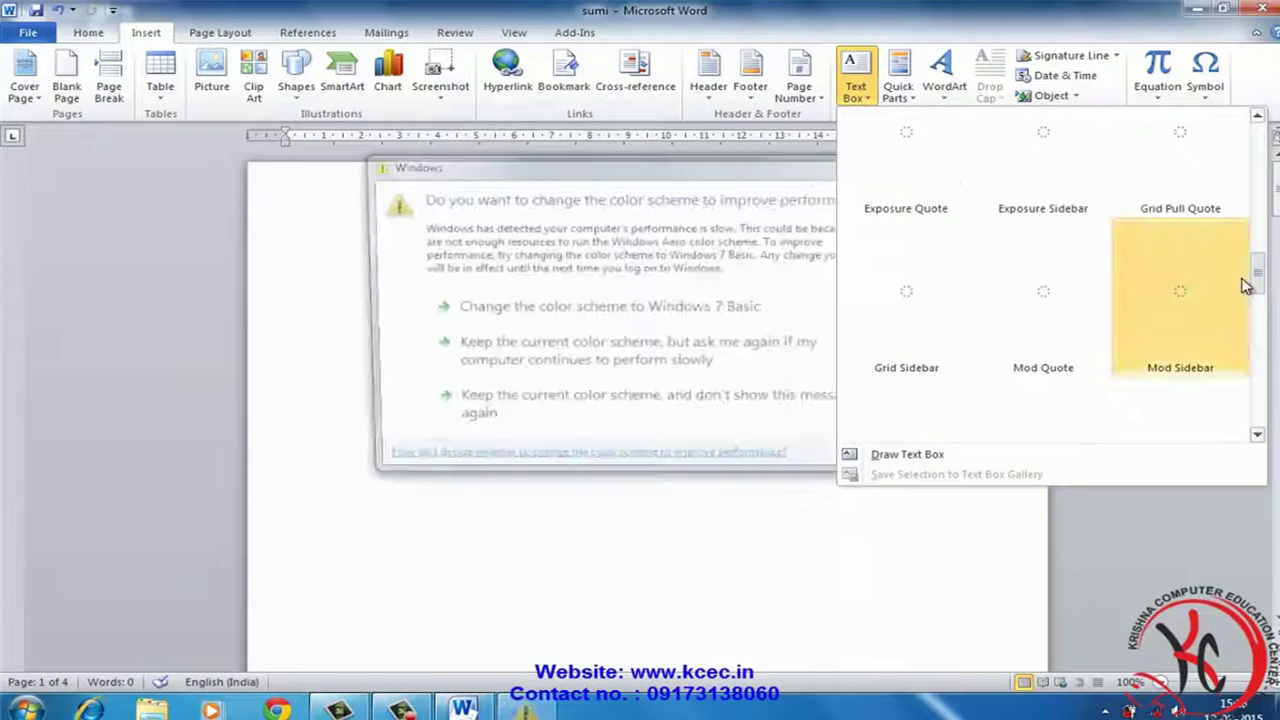
{"action": "left_click", "coordinate": [887, 162]}
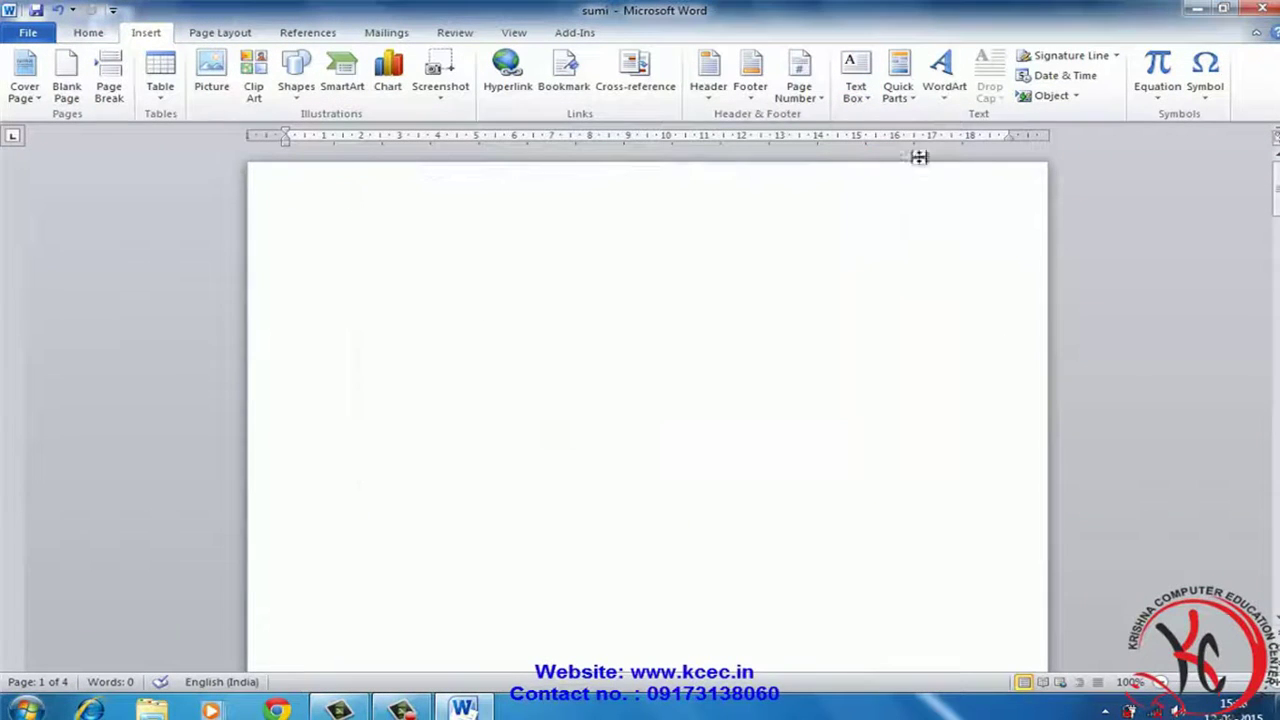
{"action": "left_click", "coordinate": [855, 85]}
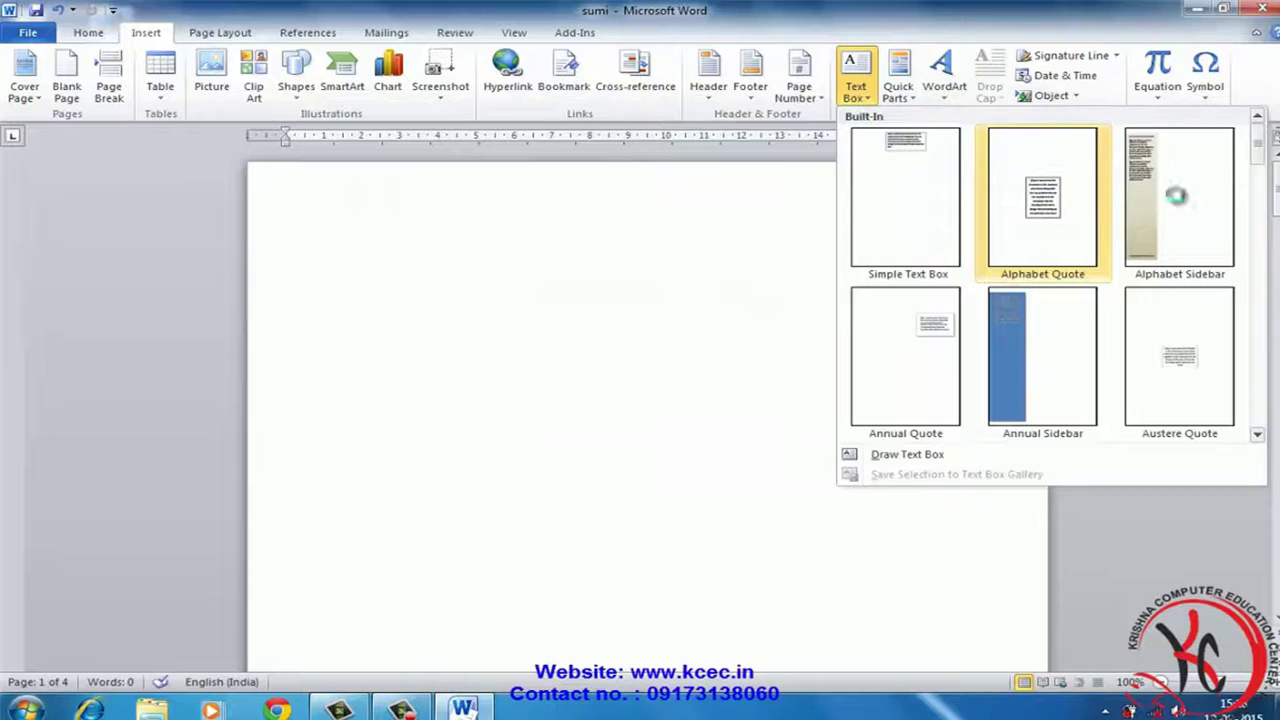
{"action": "left_click_drag", "start_coordinate": [1257, 150], "coordinate": [1257, 385]}
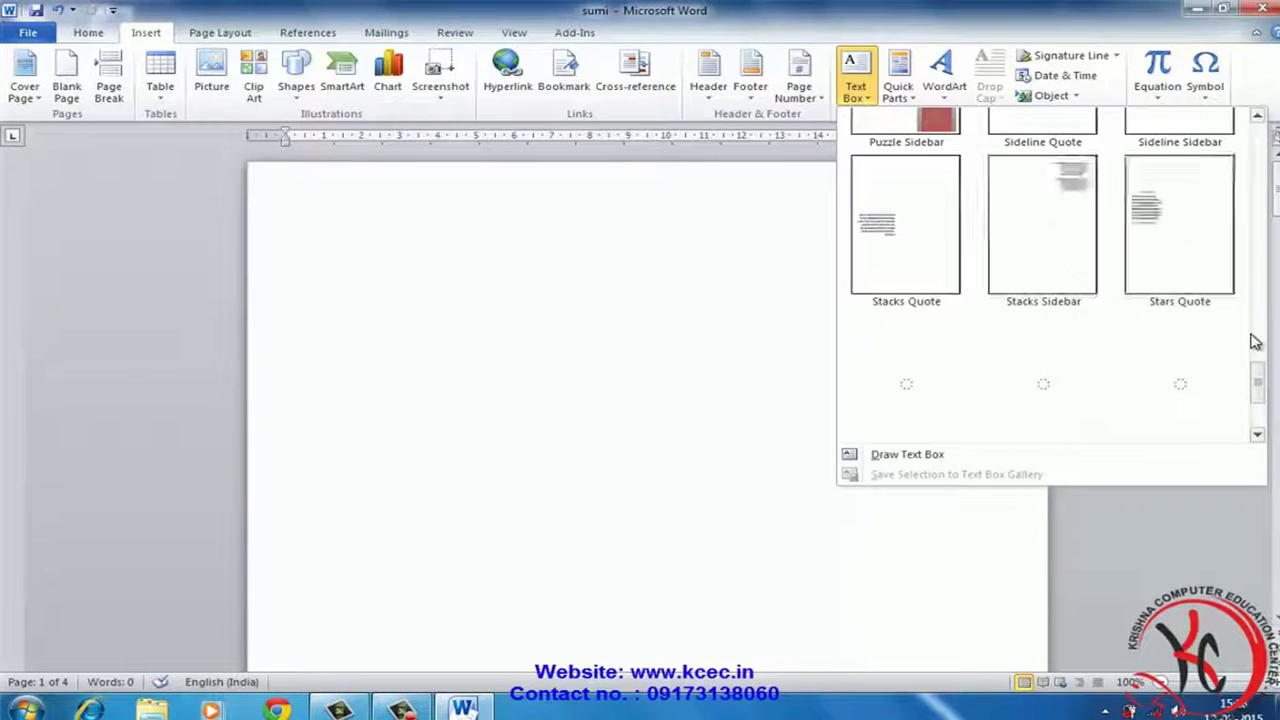
{"action": "left_click", "coordinate": [942, 455]}
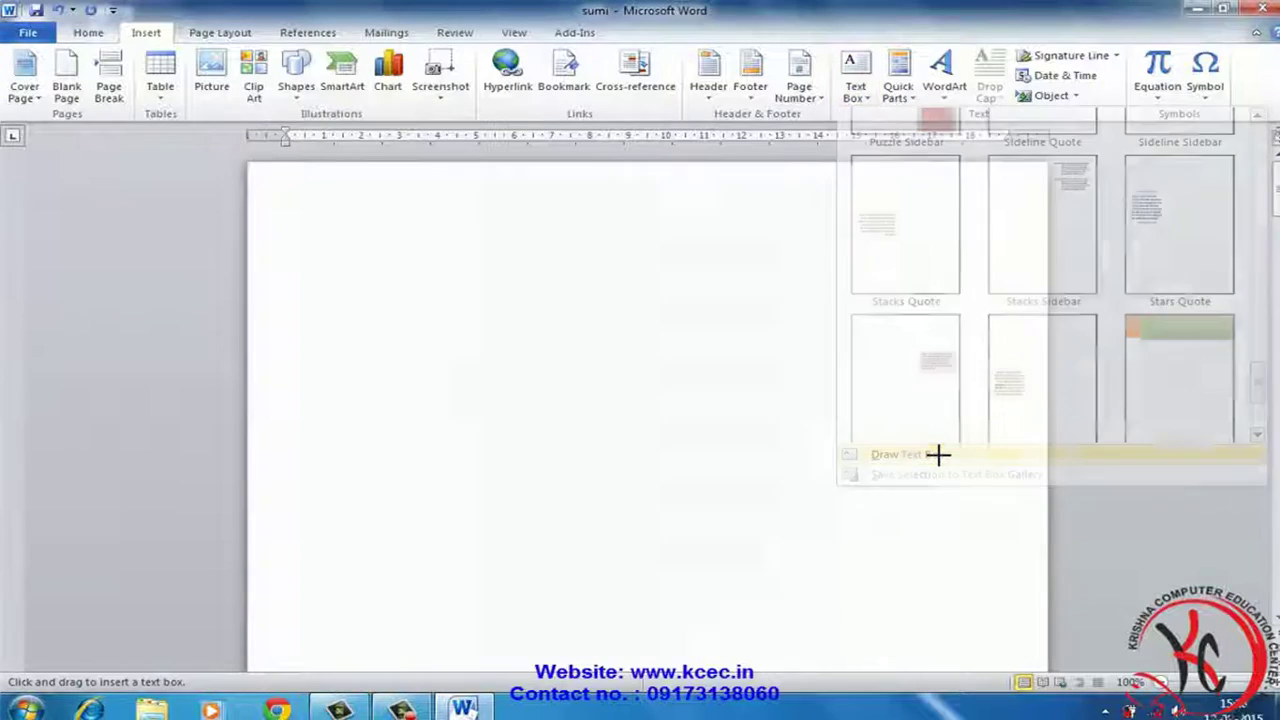
{"action": "left_click_drag", "start_coordinate": [444, 251], "coordinate": [649, 386]}
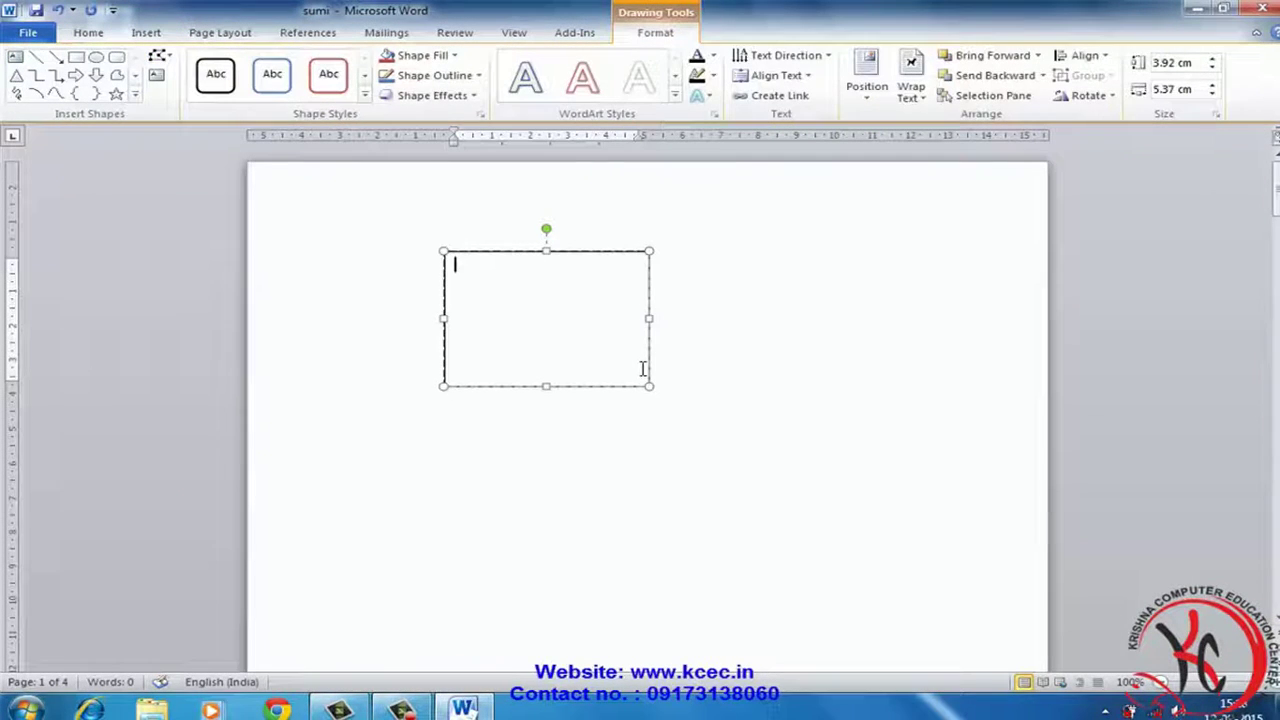
Type several wrapped lines of random letters into the text box
{"action": "type", "text": "Dgfuyhgefuyegerwyfgweiyfg weiyfgw fgwiefgweifg weifgwiyf gwiefgwfgweiyfgwefygweyifg weyfgweyufwgfyuewgfyuwegfgfwyufgweyufgwyufgweyufgweyuf"}
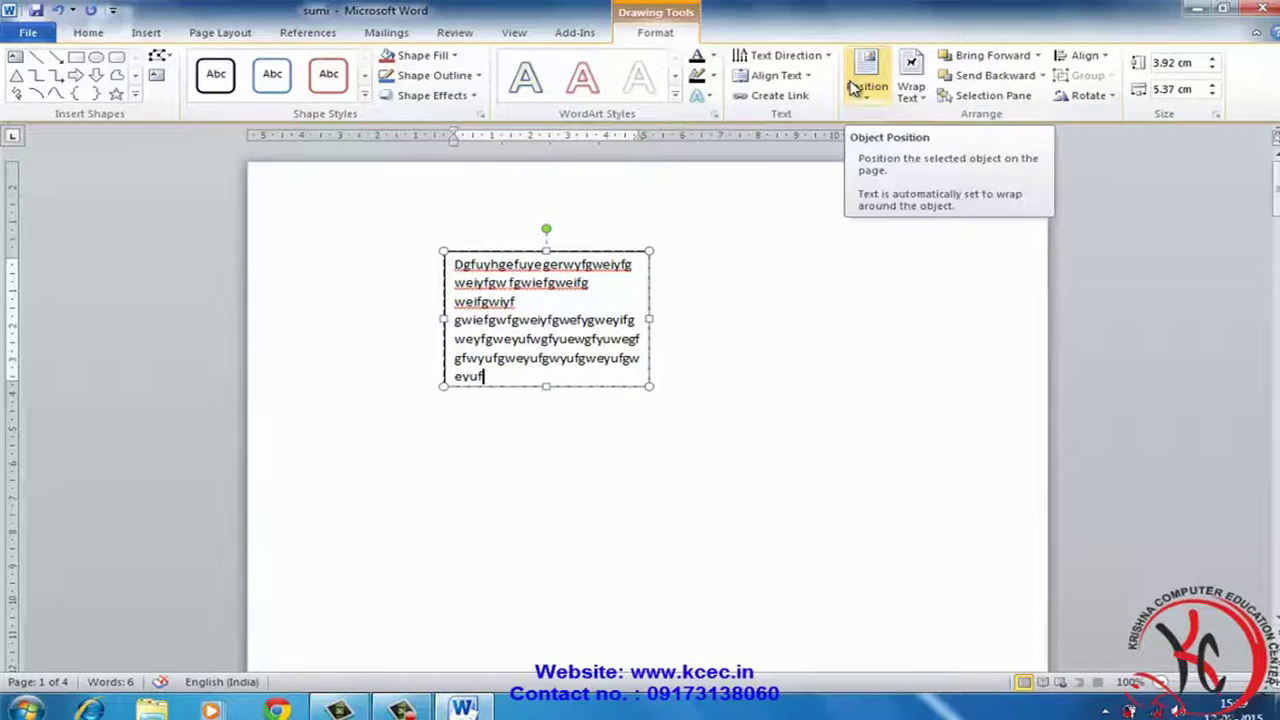
{"action": "left_click", "coordinate": [364, 95]}
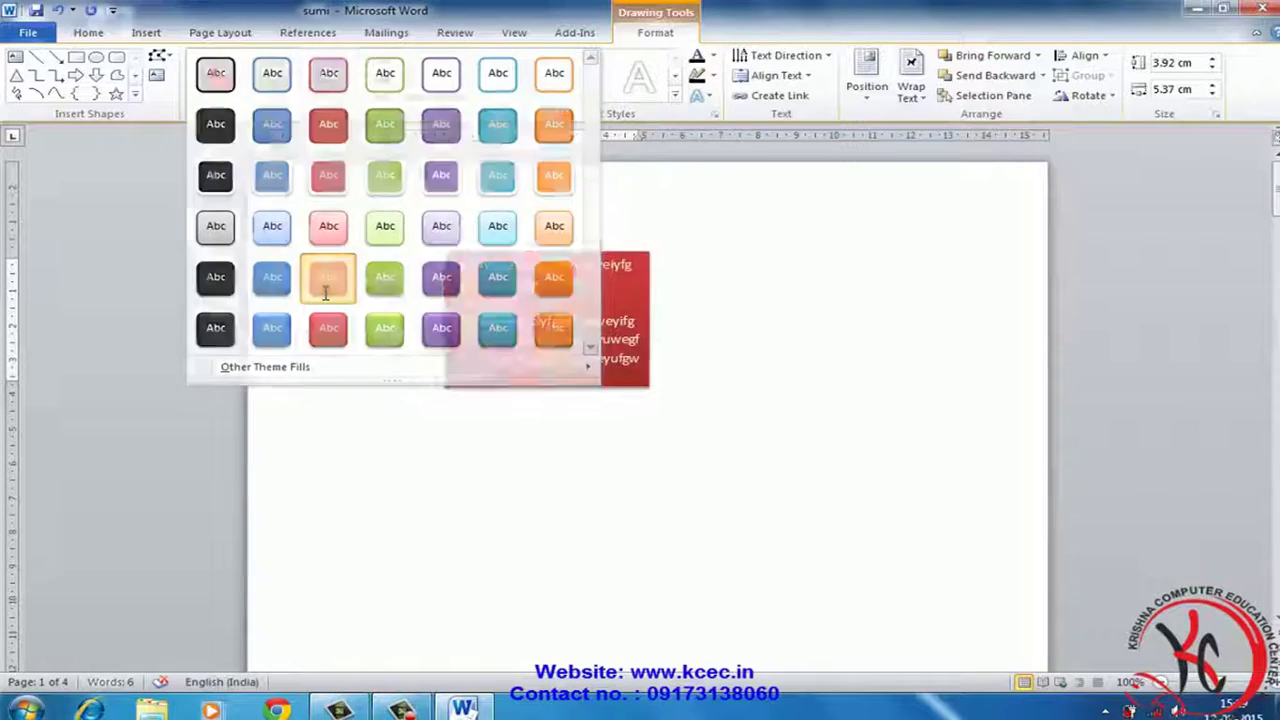
Apply the red shape style with white text to the text box, leaving WordArt and effects unchanged
{"action": "left_click", "coordinate": [329, 280]}
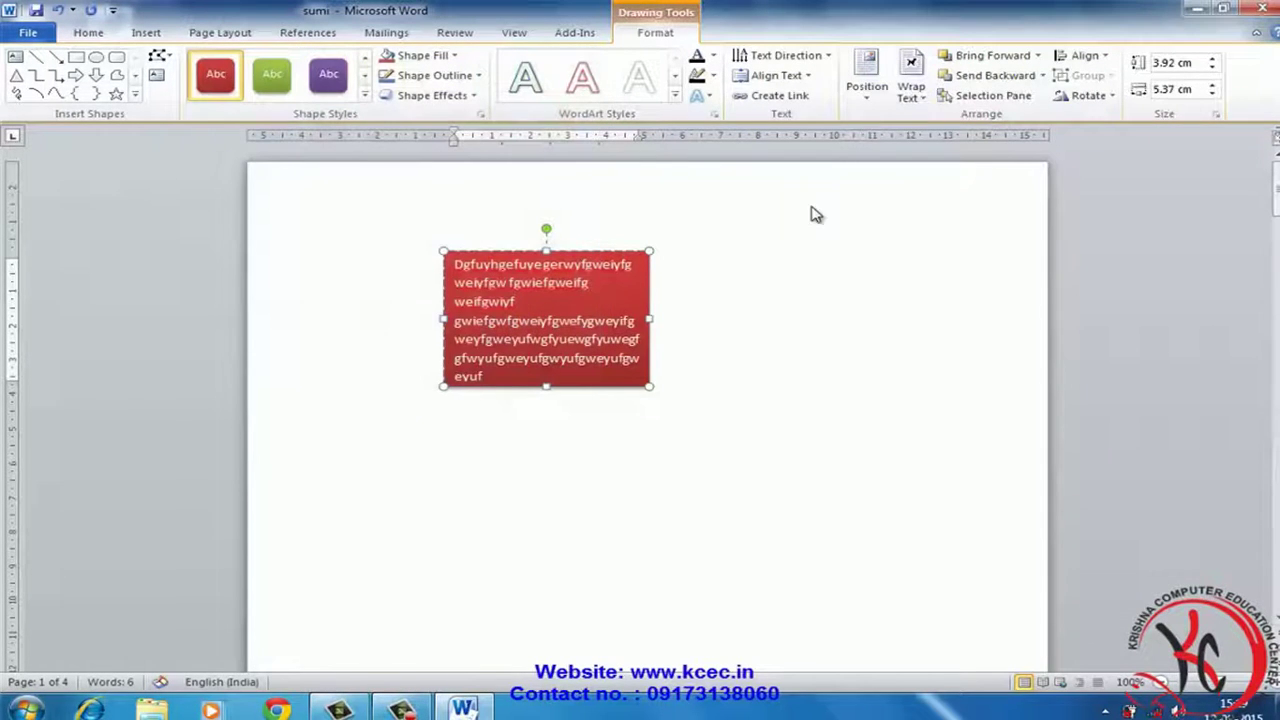
{"action": "left_click", "coordinate": [675, 95]}
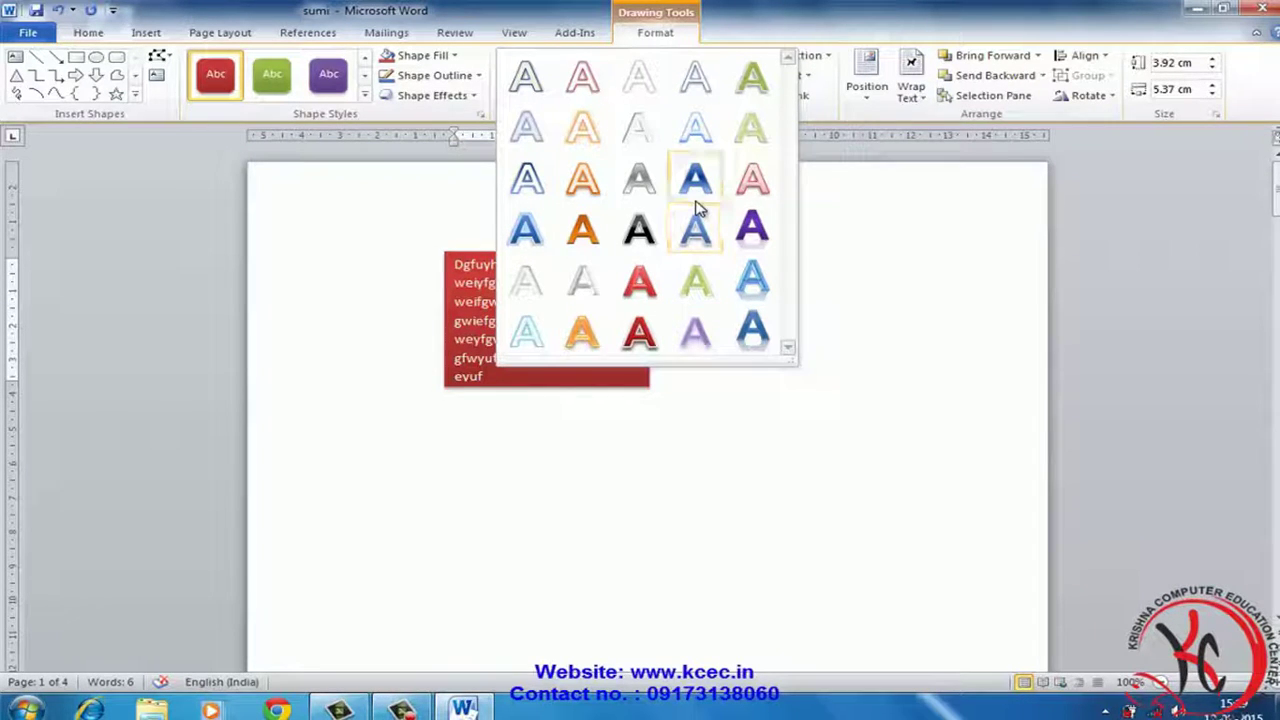
{"action": "left_click", "coordinate": [703, 188]}
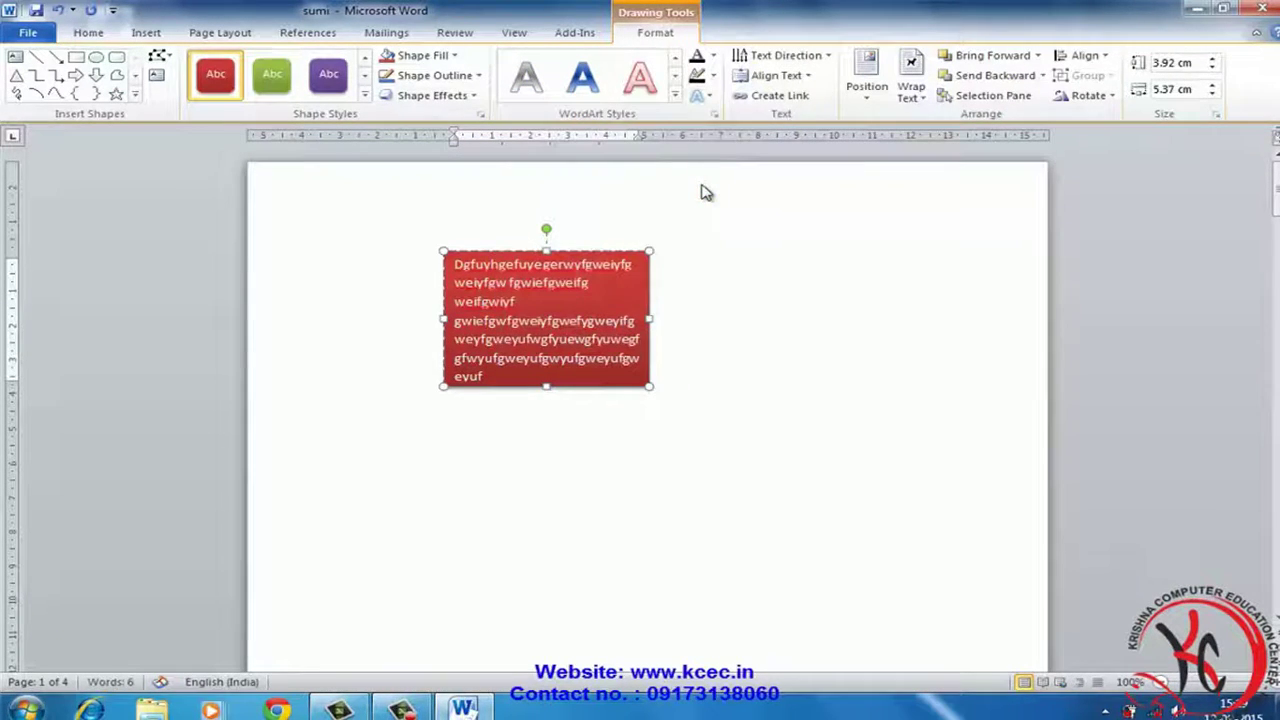
{"action": "left_click", "coordinate": [702, 96]}
{"action": "mouse_move", "coordinate": [759, 167]}
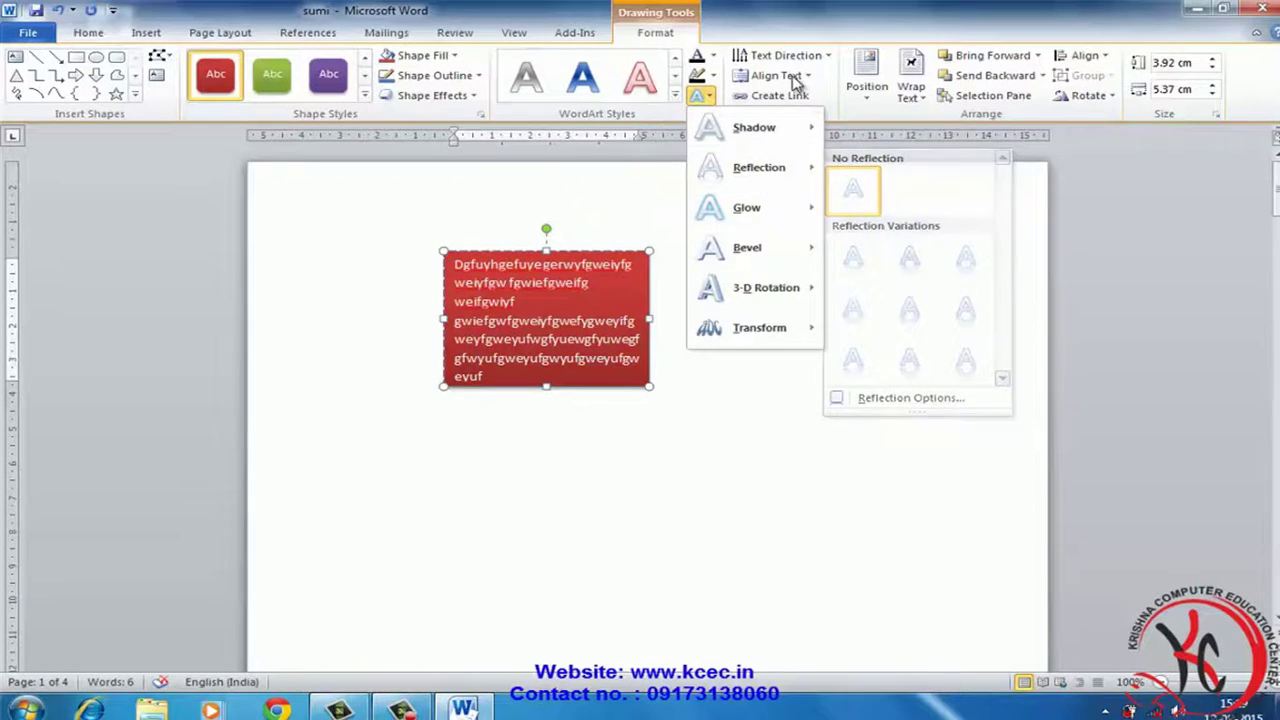
{"action": "left_click", "coordinate": [876, 227]}
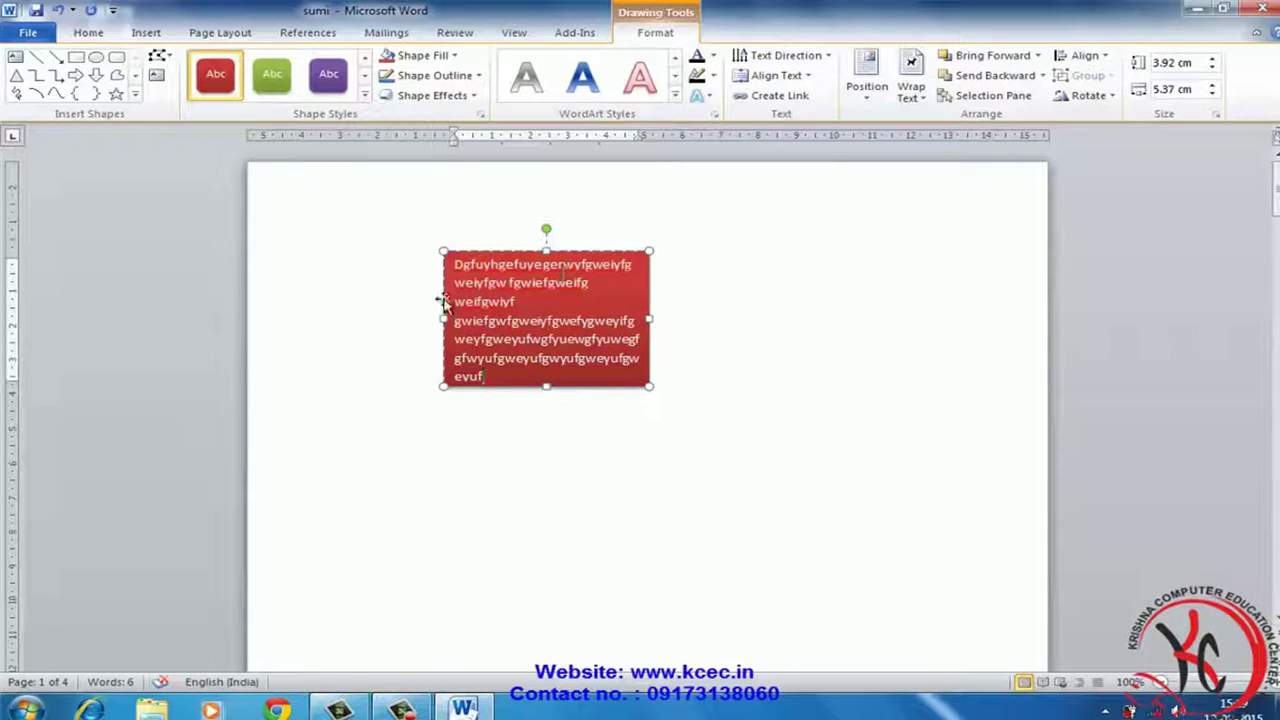
{"action": "left_click", "coordinate": [146, 33]}
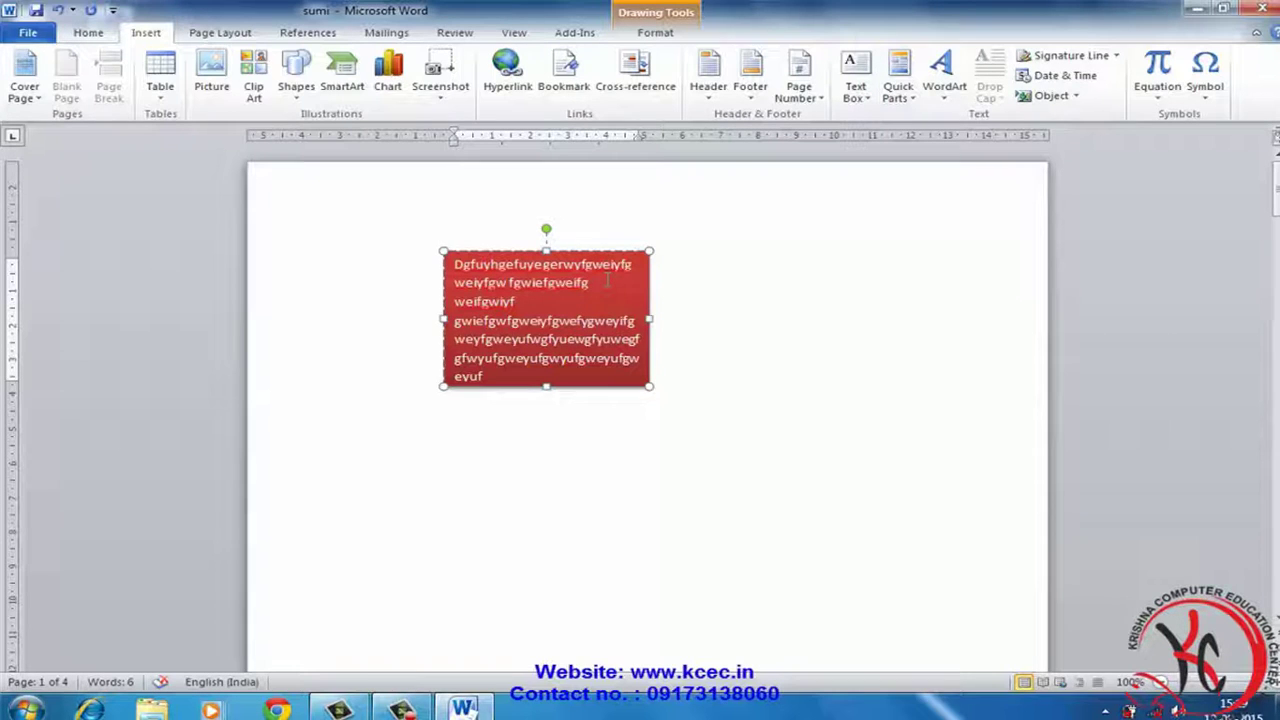
{"action": "left_click", "coordinate": [610, 387]}
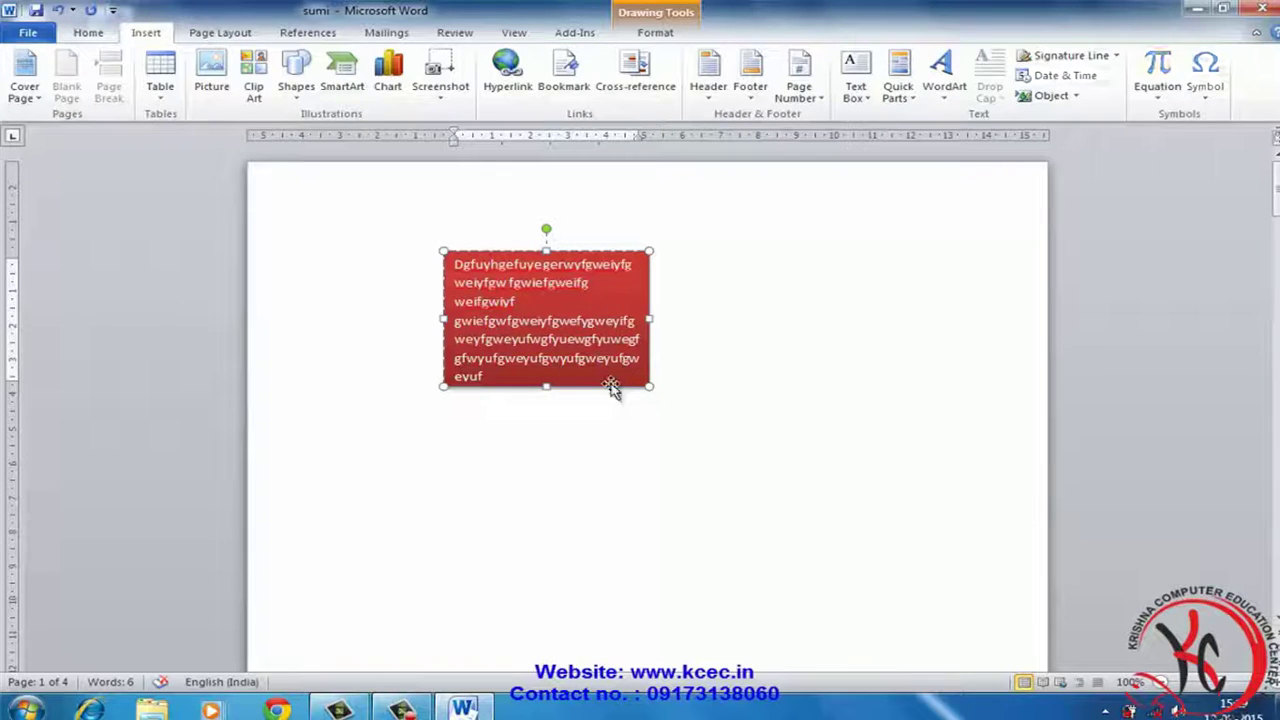
Delete the red text box and insert a =50000+50000 formula field showing 100000
{"action": "key", "text": "Delete"}
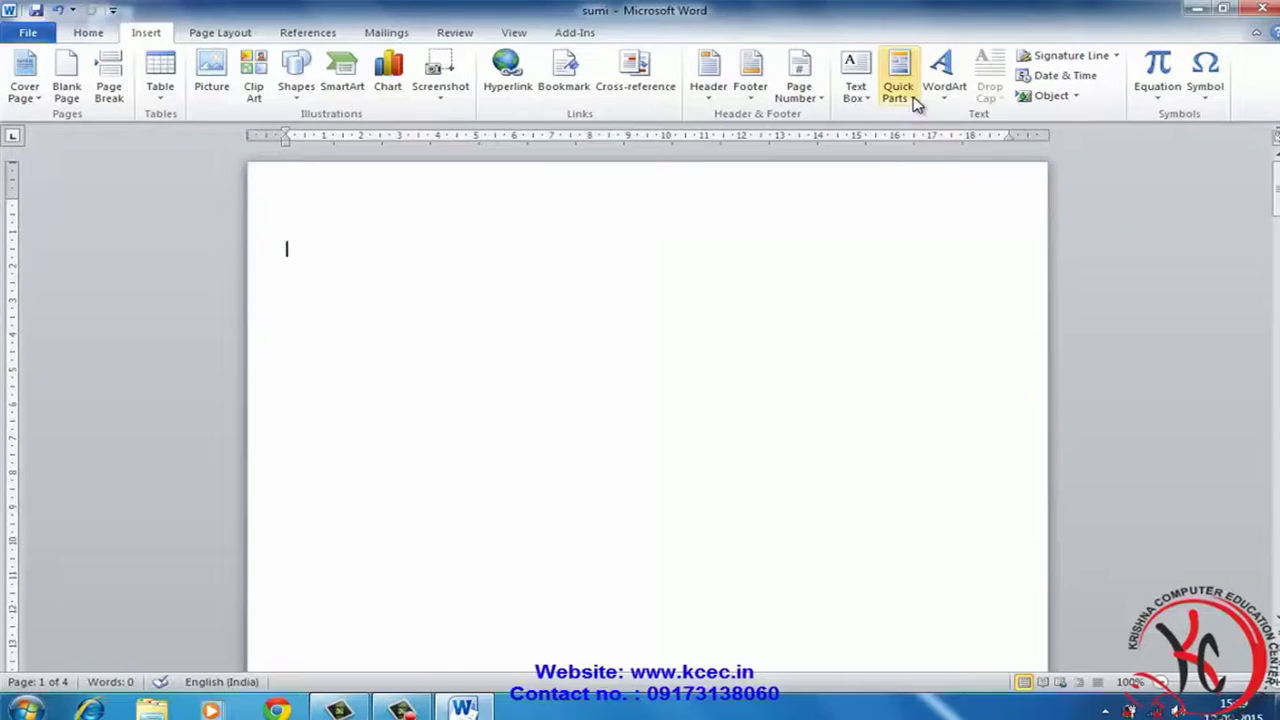
{"action": "left_click", "coordinate": [913, 100]}
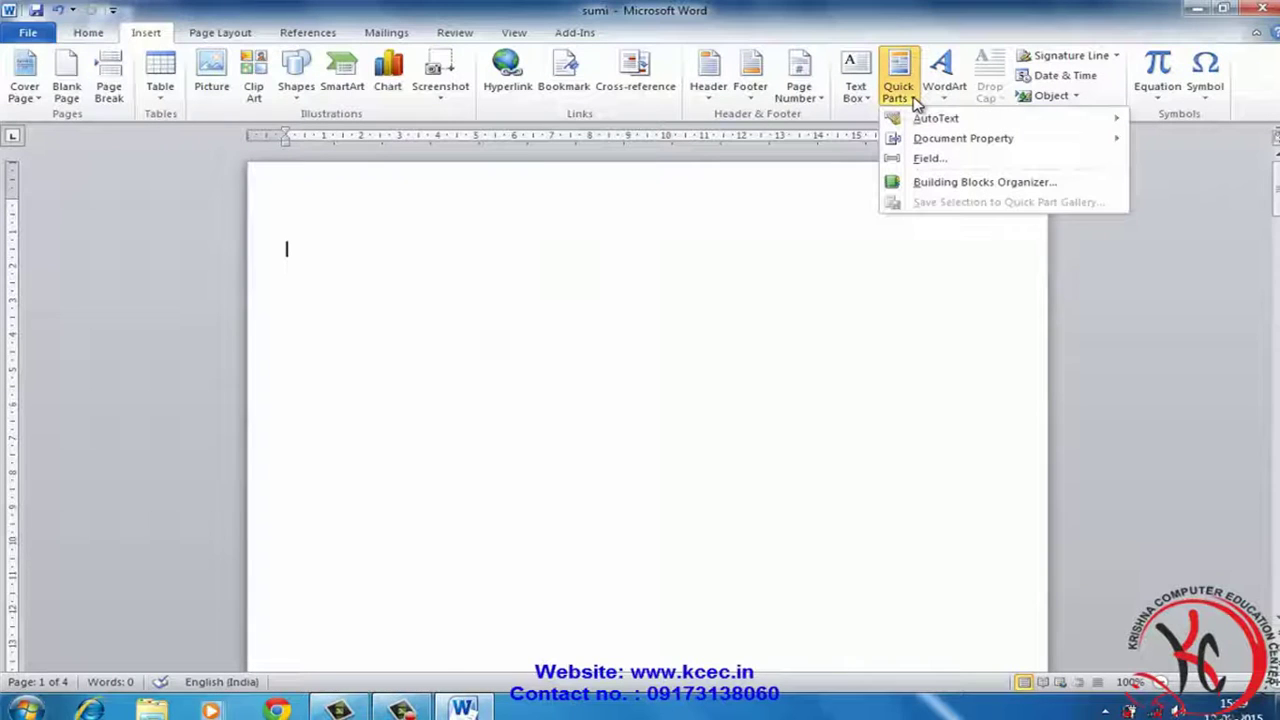
{"action": "left_click", "coordinate": [929, 161]}
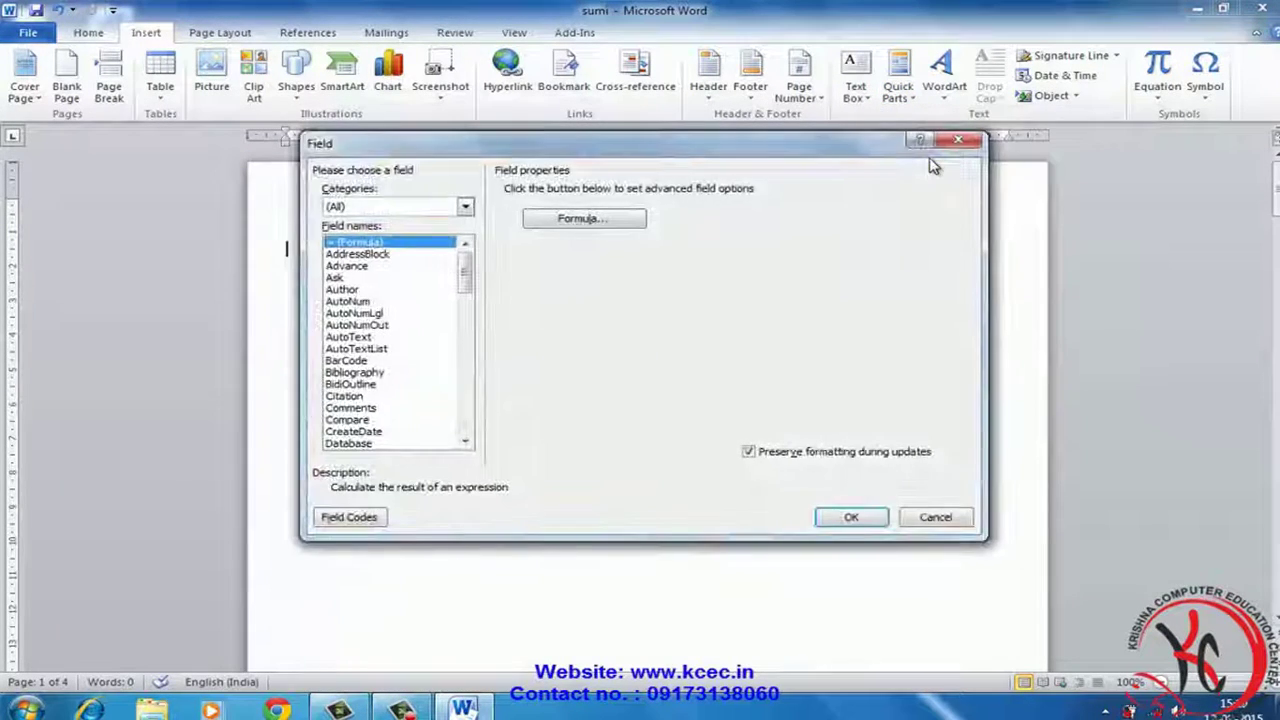
{"action": "left_click", "coordinate": [620, 220]}
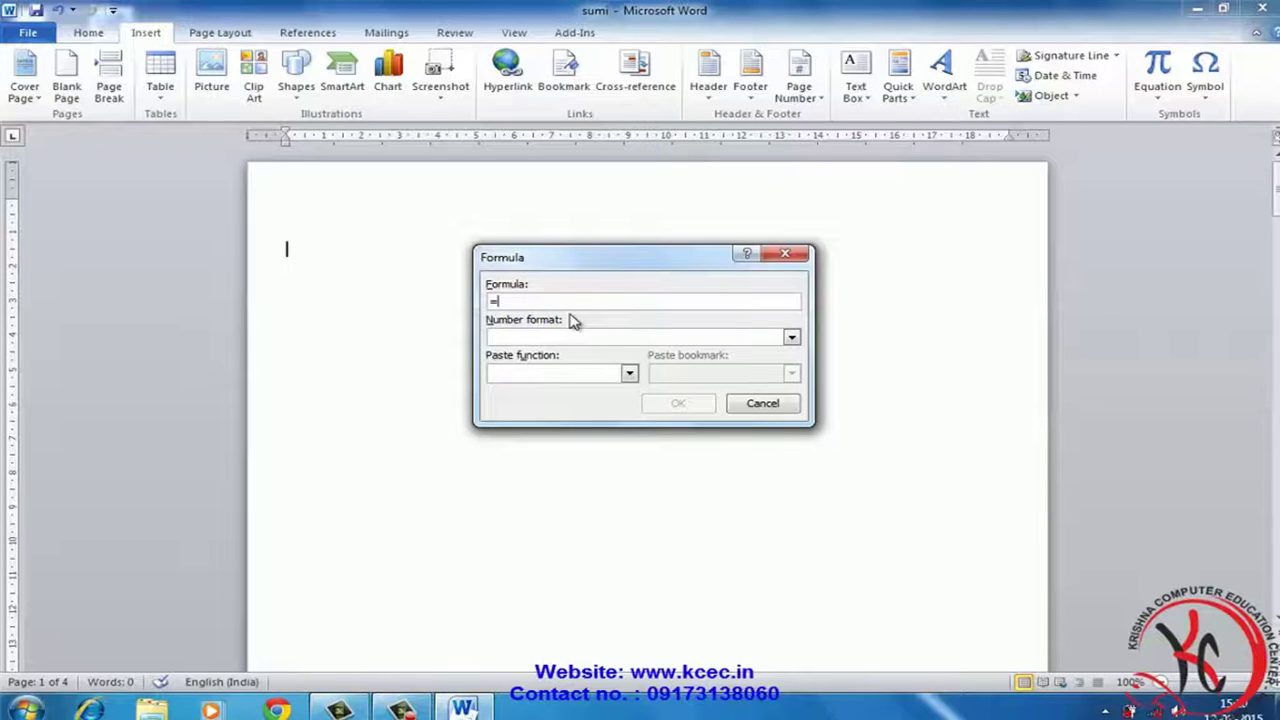
{"action": "type", "text": "50000+50000"}
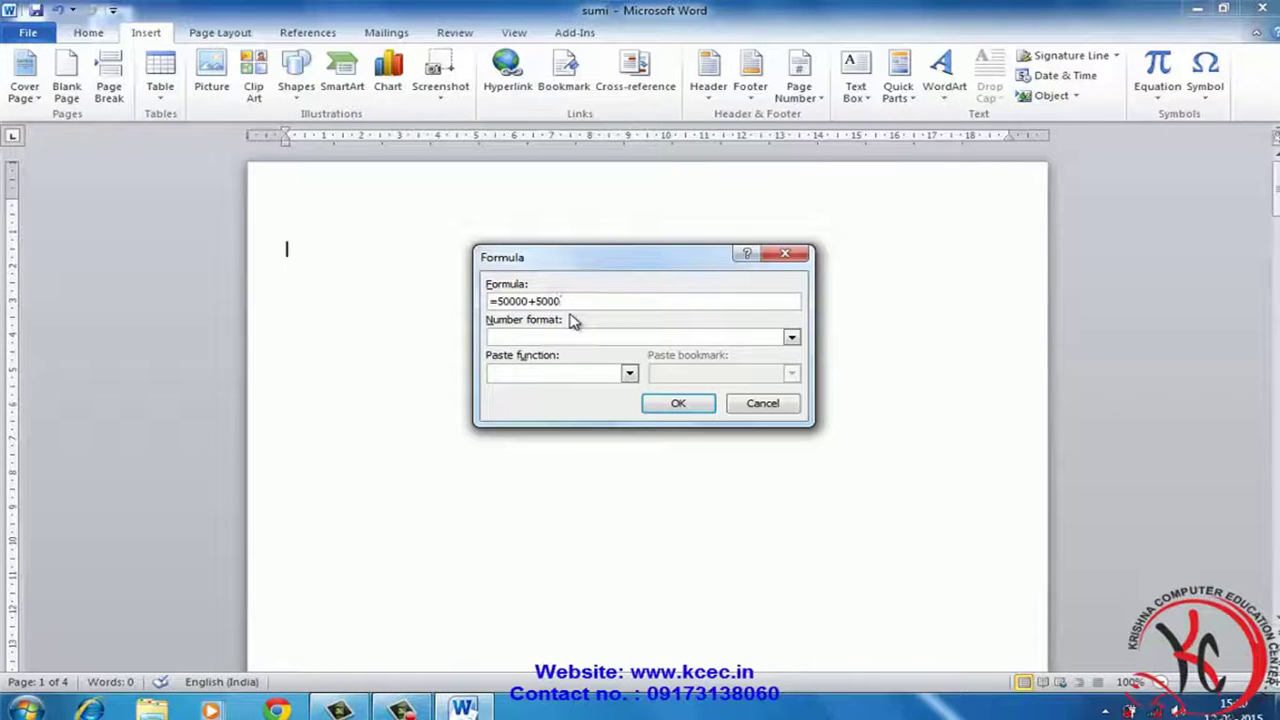
{"action": "left_click", "coordinate": [678, 403]}
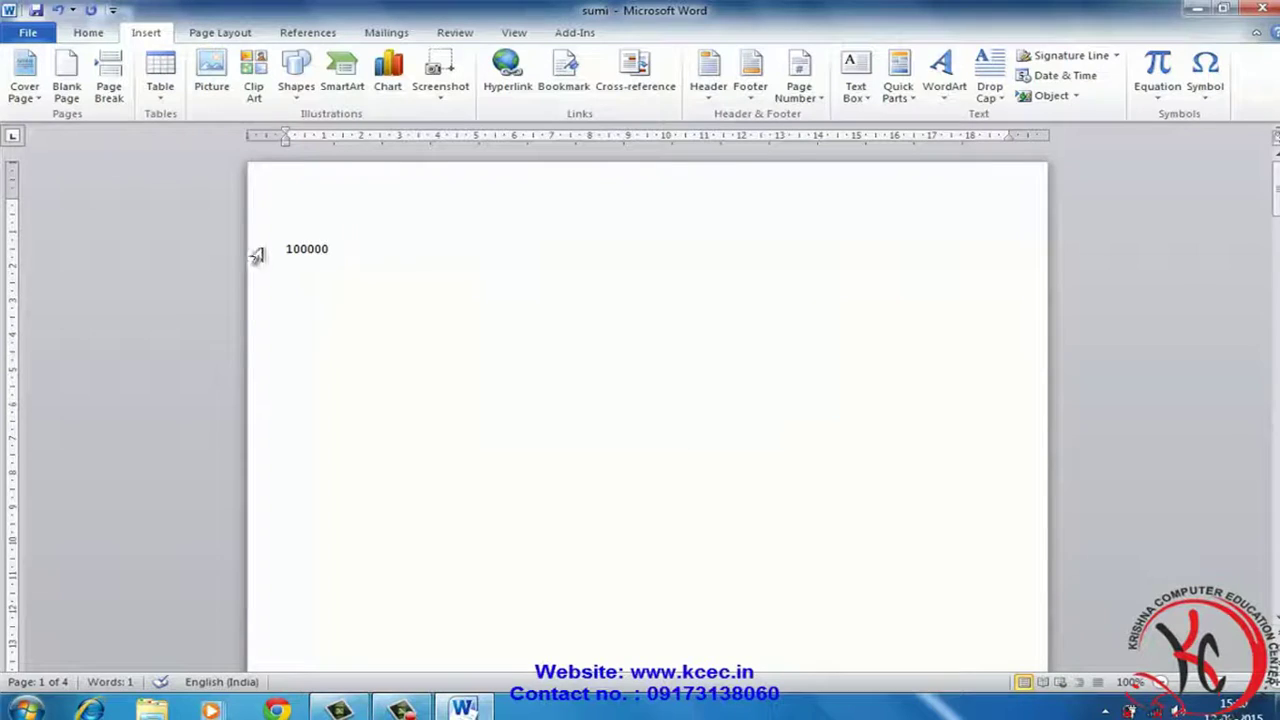
{"action": "left_click", "coordinate": [912, 98]}
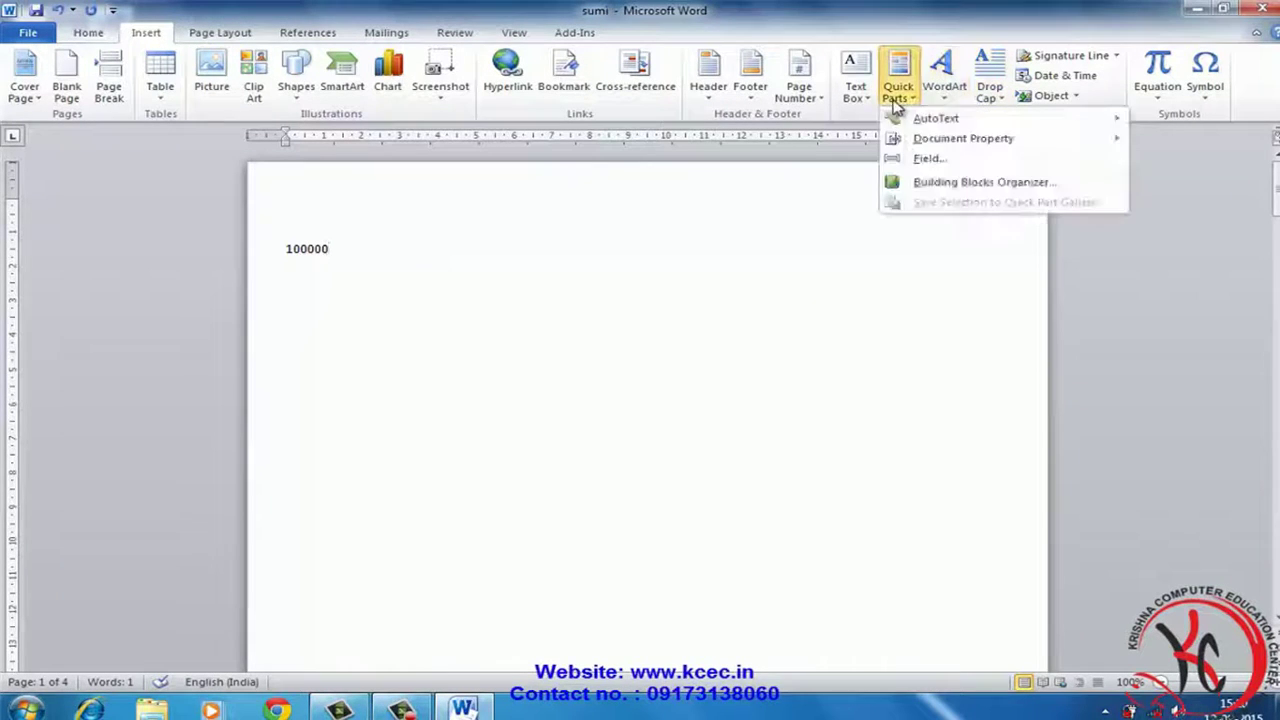
Insert a second formula field, =5000*50, showing 250000 right after 100000
{"action": "left_click", "coordinate": [957, 160]}
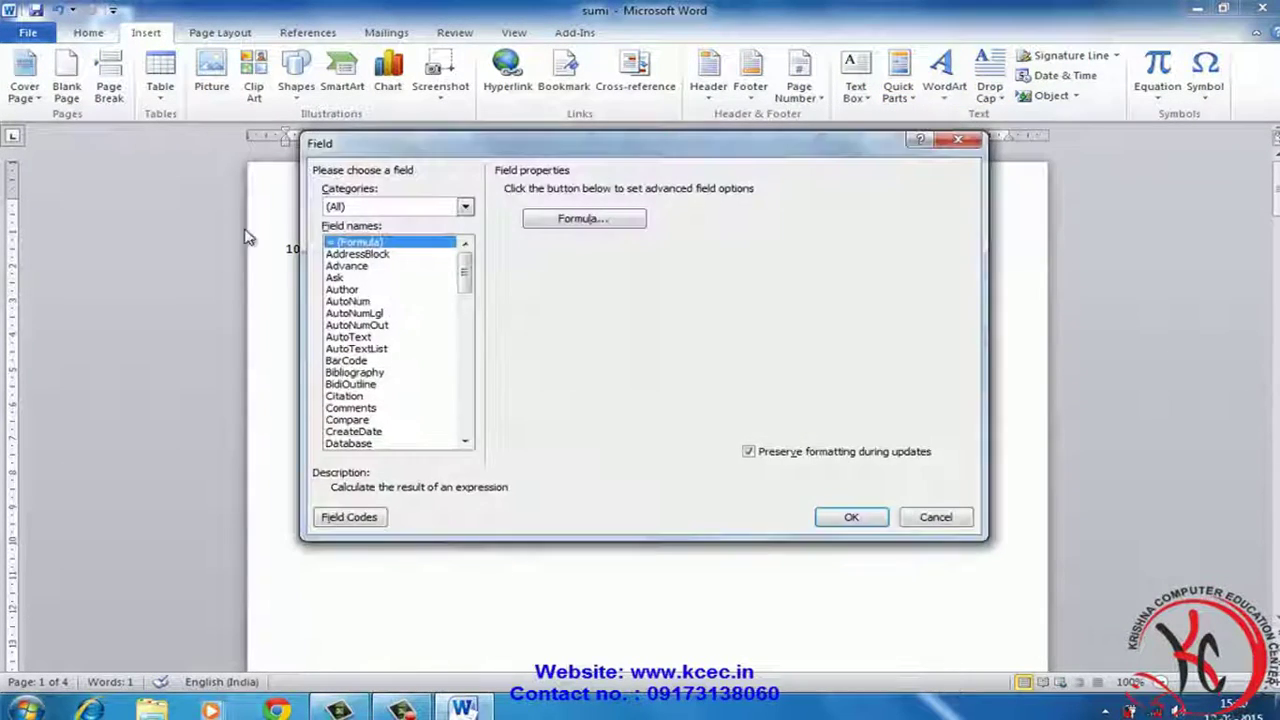
{"action": "left_click", "coordinate": [603, 225]}
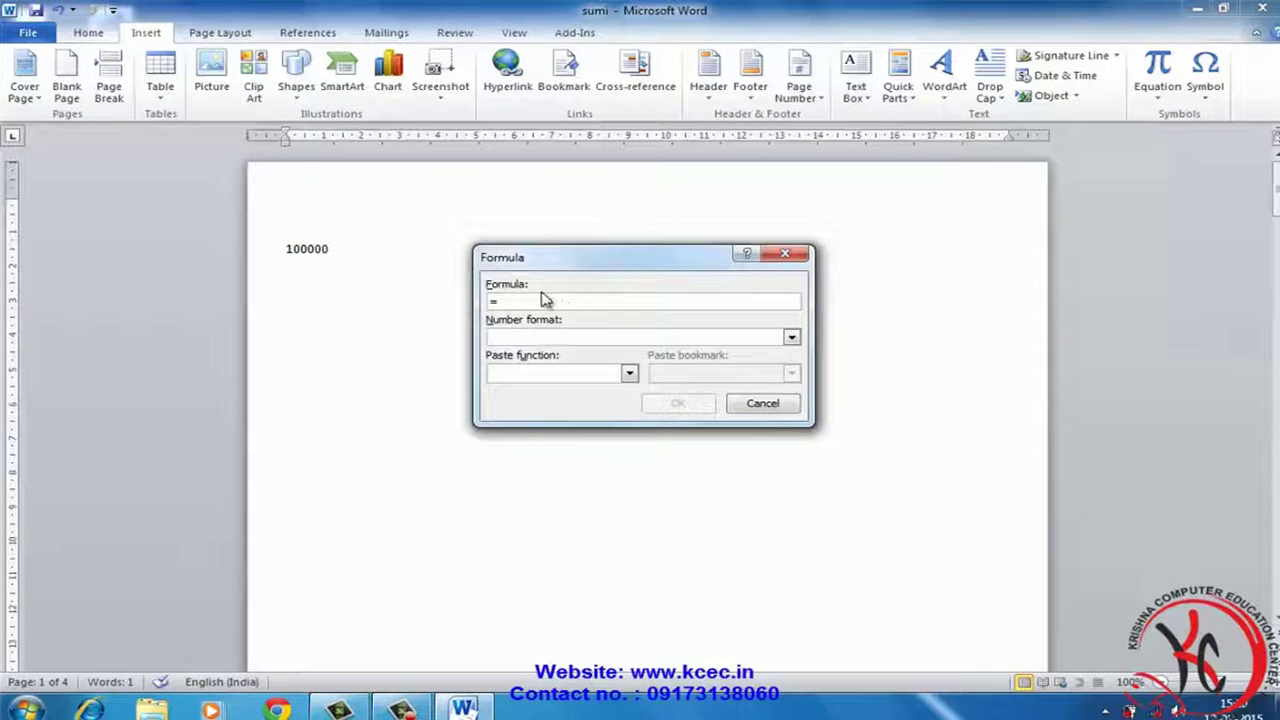
{"action": "type", "text": "5000*50"}
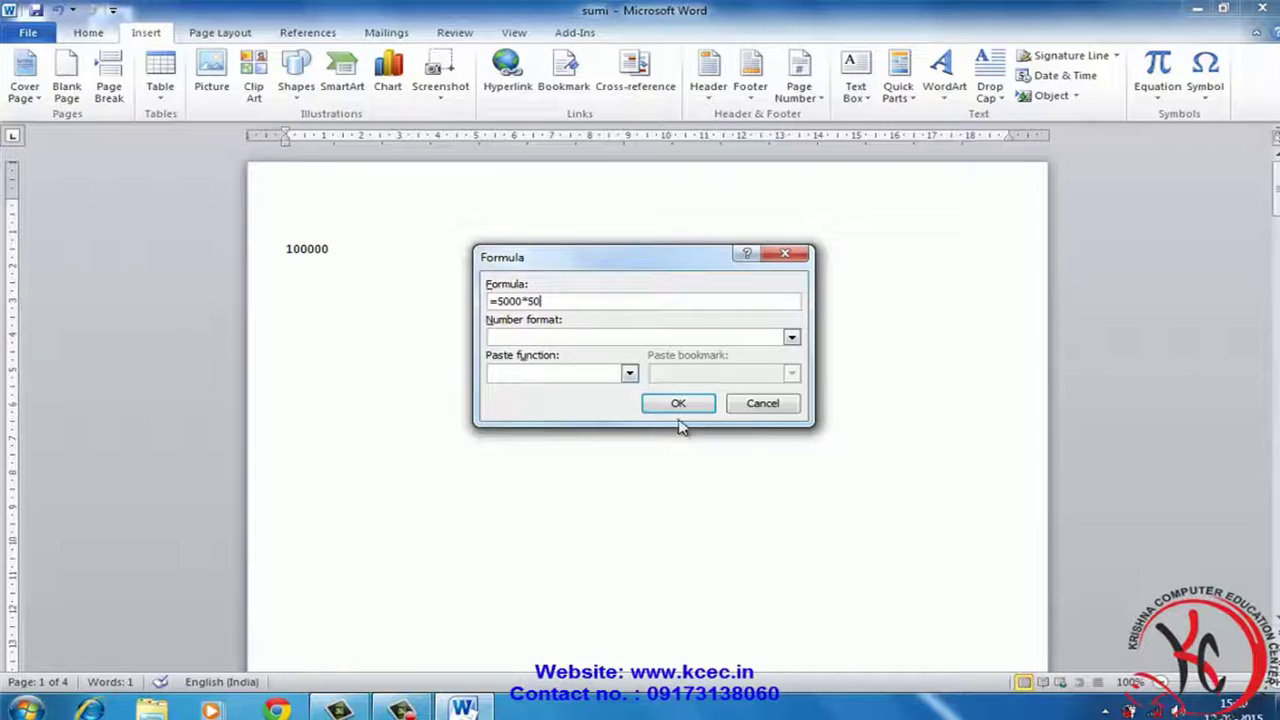
{"action": "left_click", "coordinate": [678, 403]}
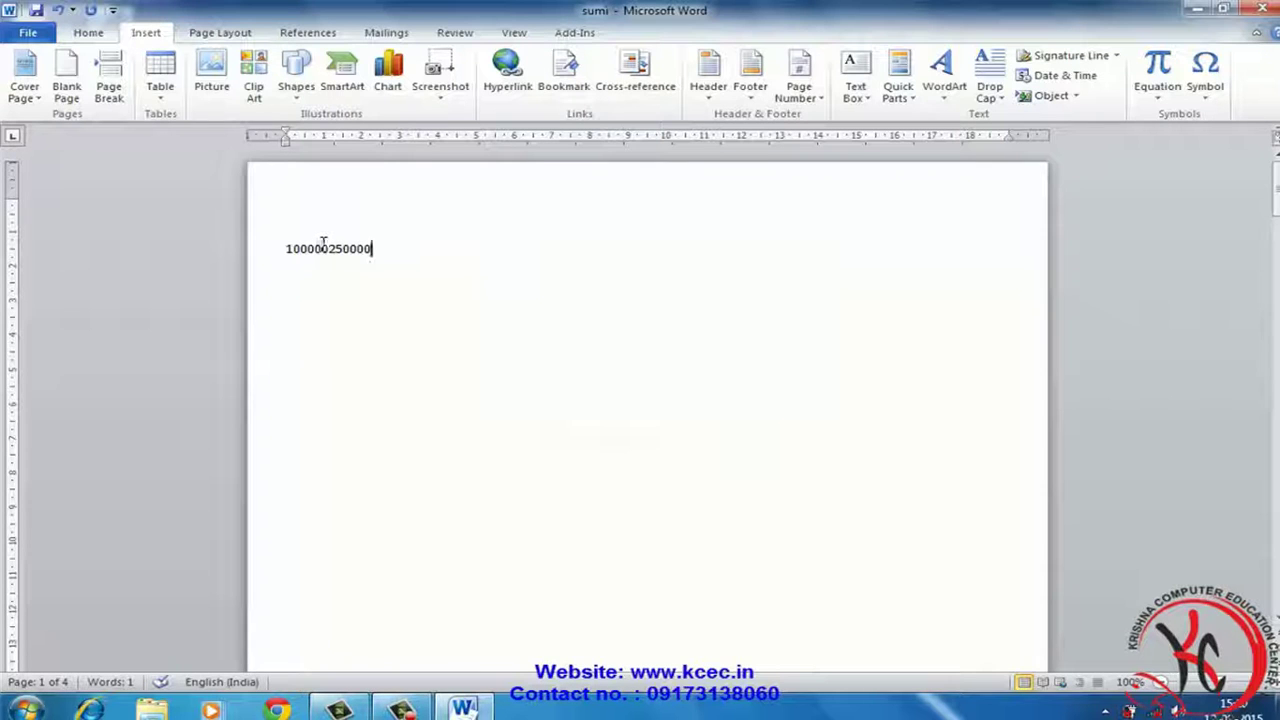
Delete both formula results and insert a blue WordArt box with placeholder text
{"action": "left_click_drag", "start_coordinate": [286, 248], "coordinate": [500, 262]}
{"action": "key", "text": "Delete"}
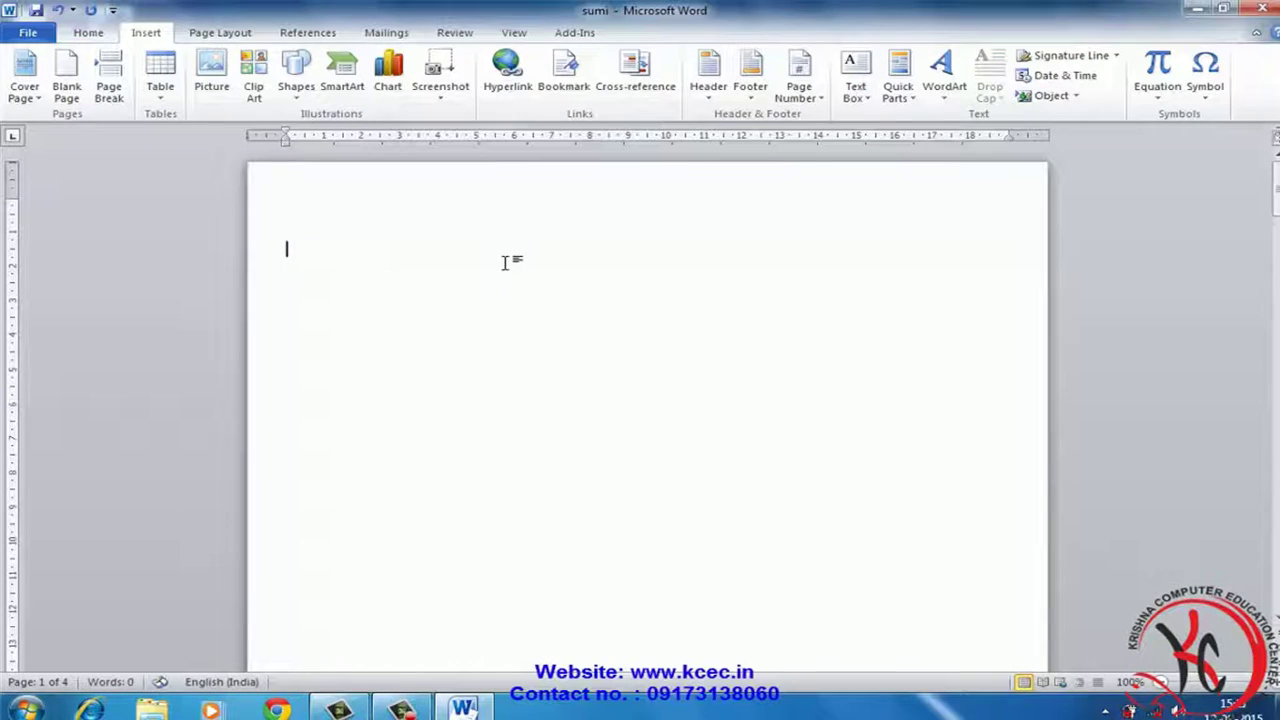
{"action": "left_click", "coordinate": [946, 107]}
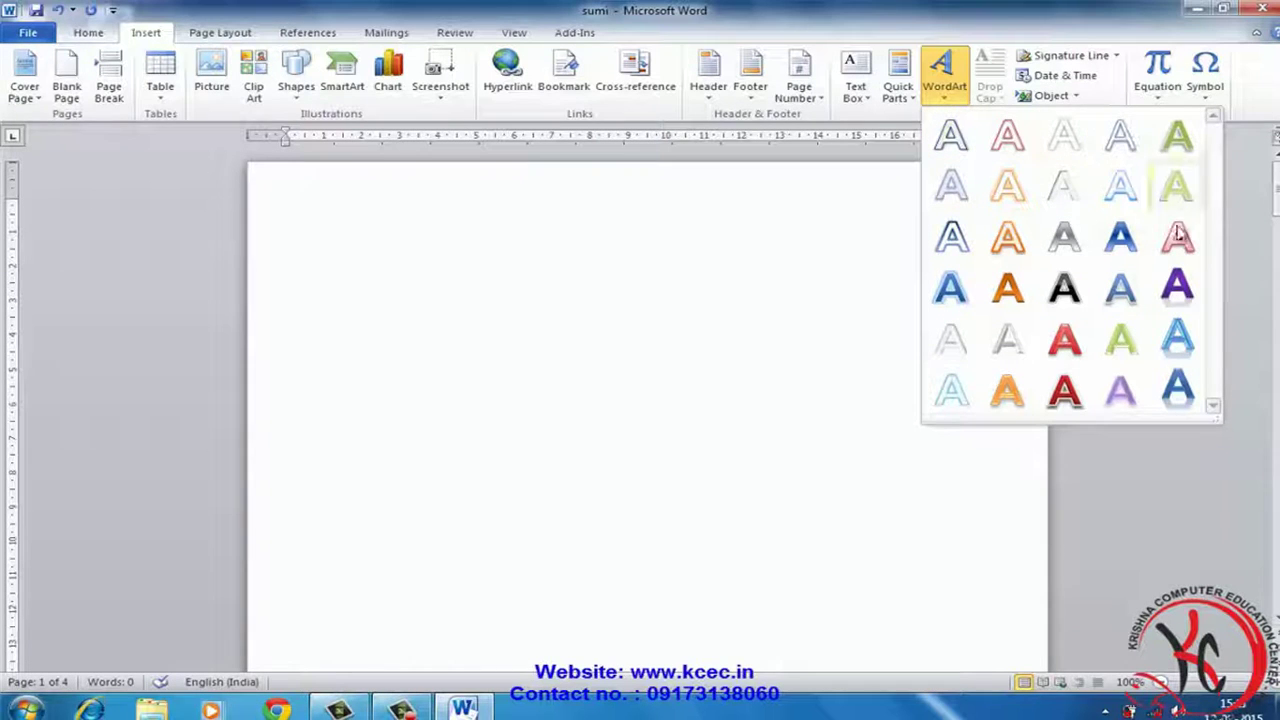
{"action": "left_click", "coordinate": [1160, 338]}
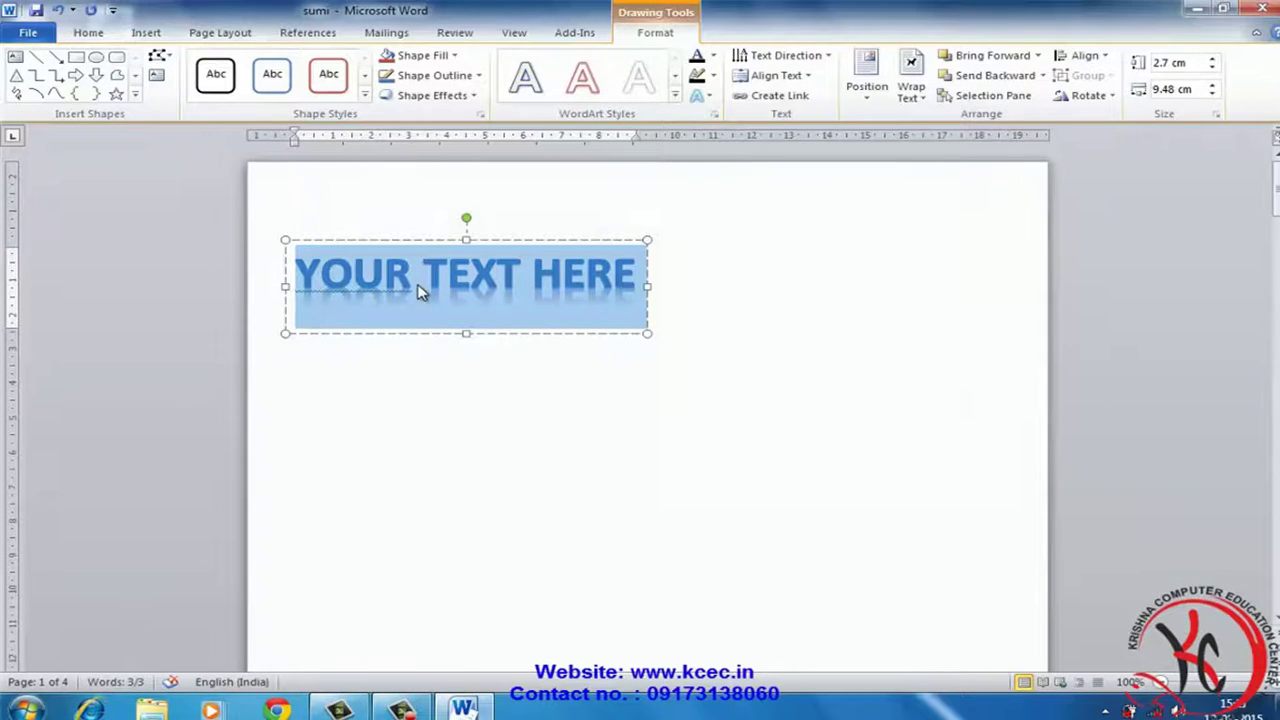
Replace the WordArt placeholder with SOFTCOM in capital letters
{"action": "type", "text": "S"}
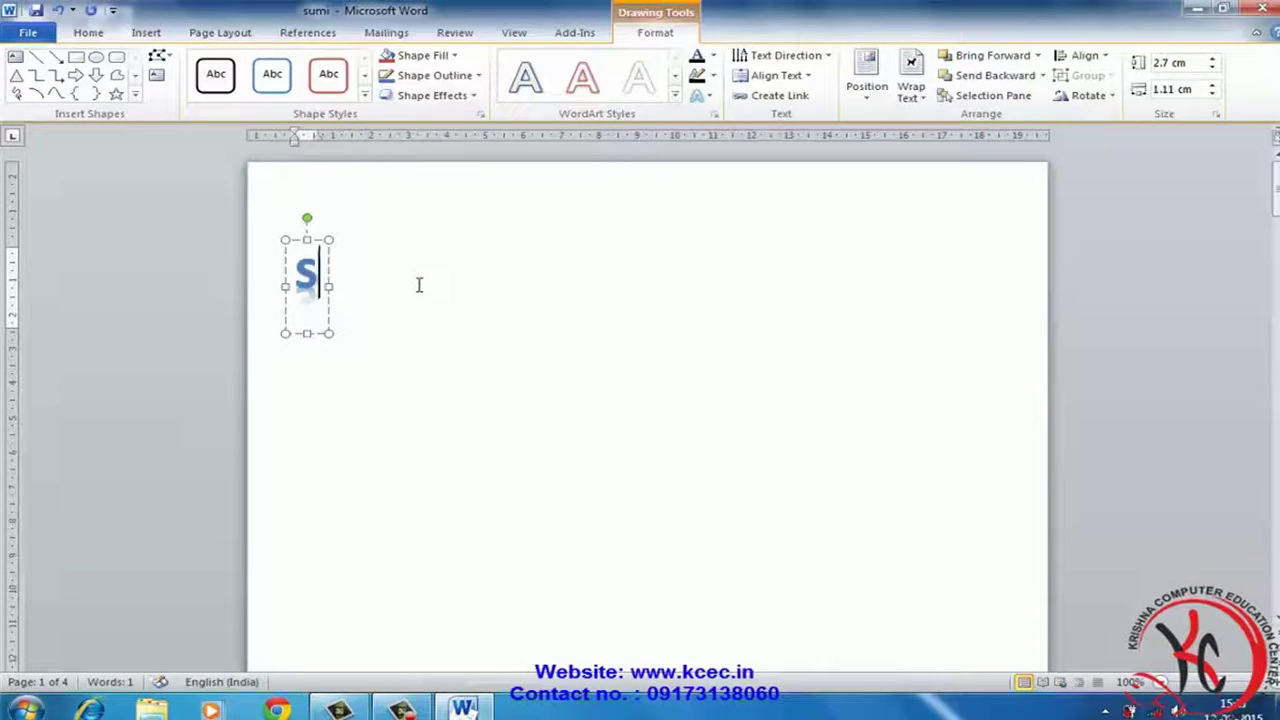
{"action": "key", "text": "BackSpace"}
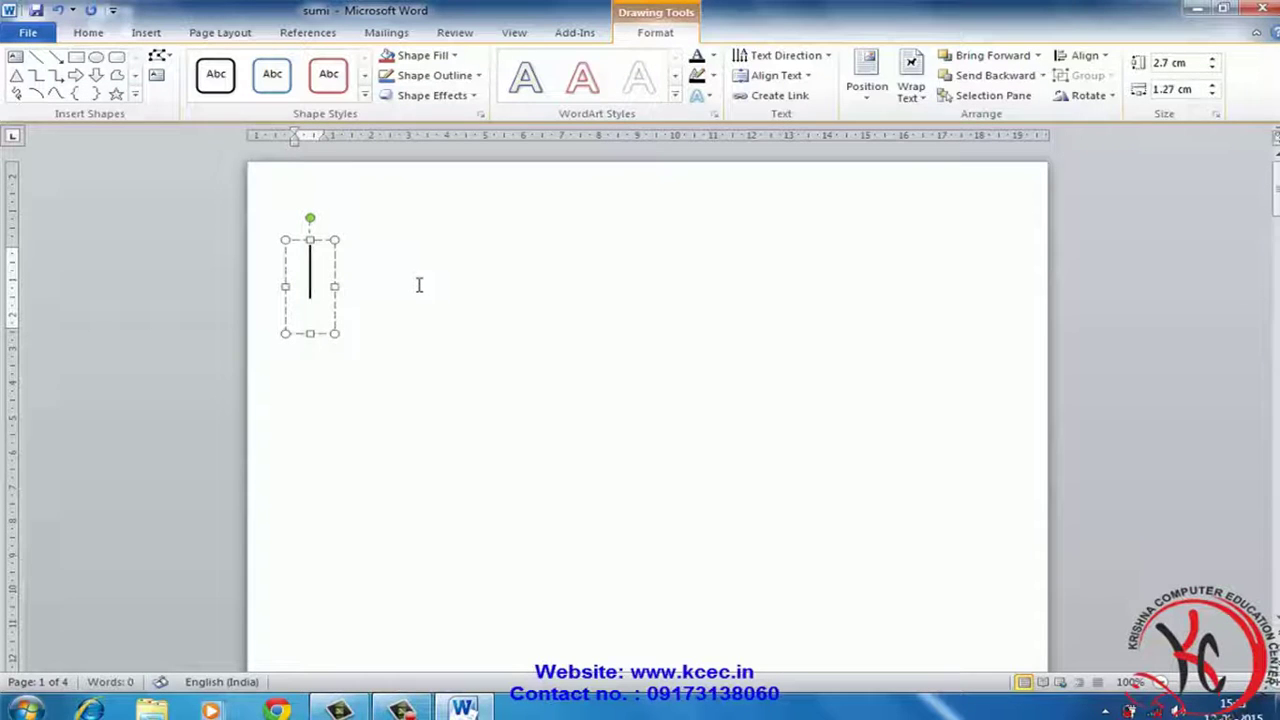
{"action": "key", "text": "Caps_Lock"}
{"action": "type", "text": "SO"}
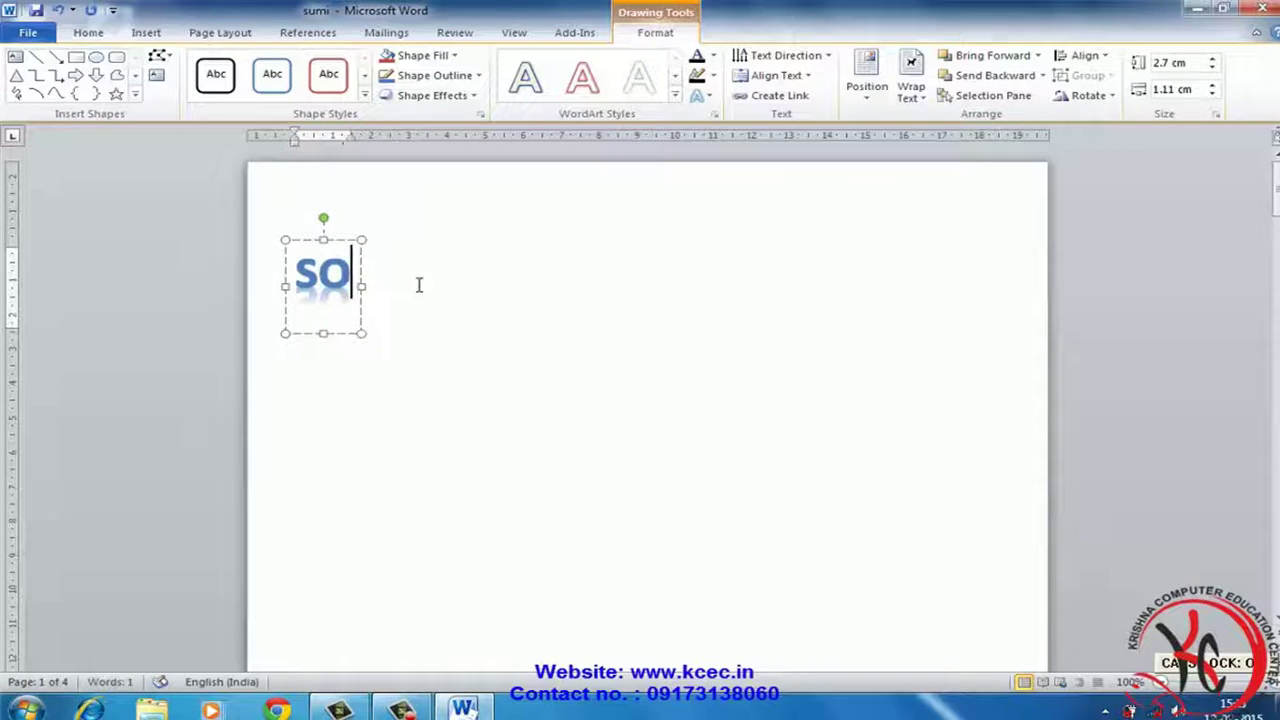
{"action": "type", "text": "FTCO"}
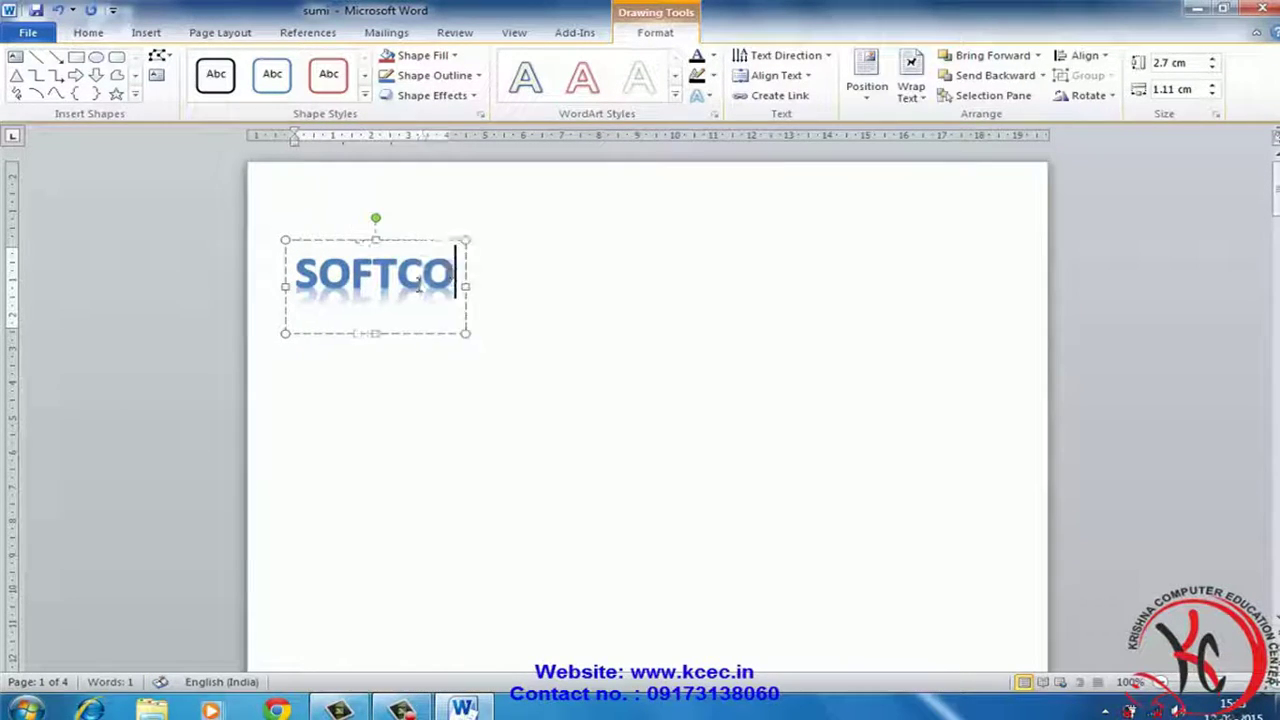
{"action": "type", "text": "M"}
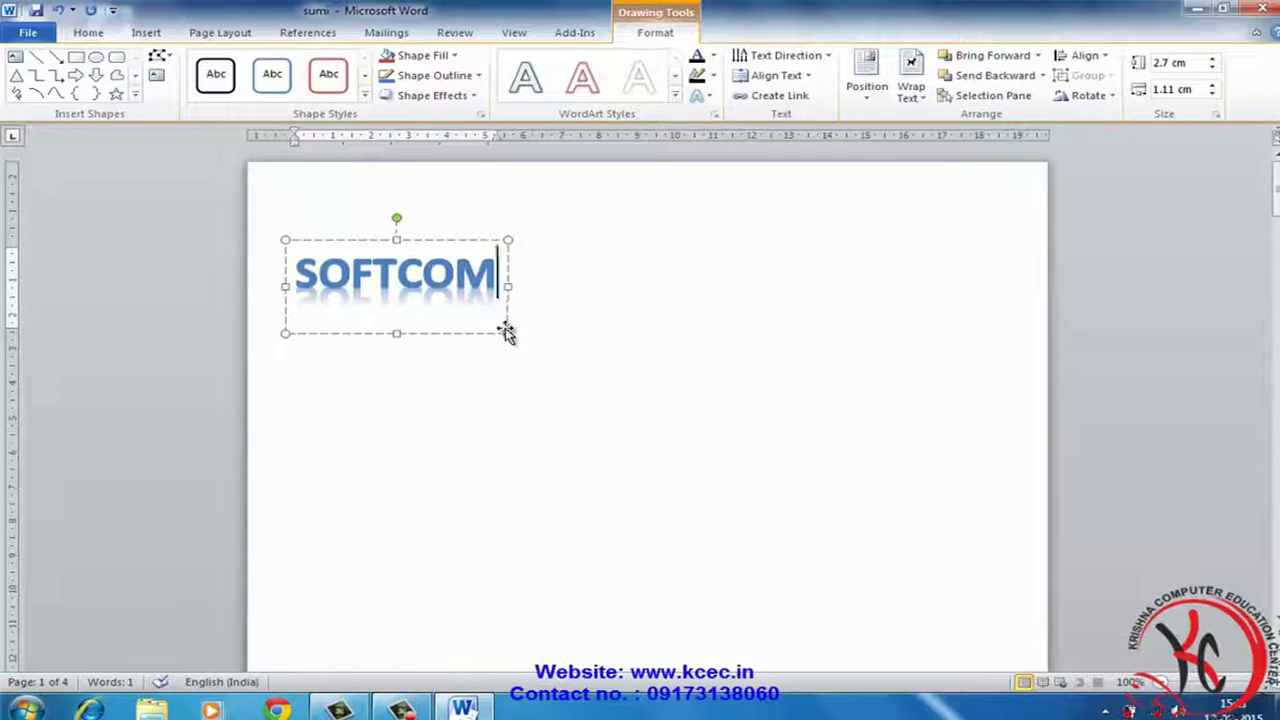
Enlarge the SOFTCOM box to 5.53 × 9.82 cm, add a bevel, and apply a green gradient style
{"action": "left_click_drag", "start_coordinate": [505, 336], "coordinate": [660, 431]}
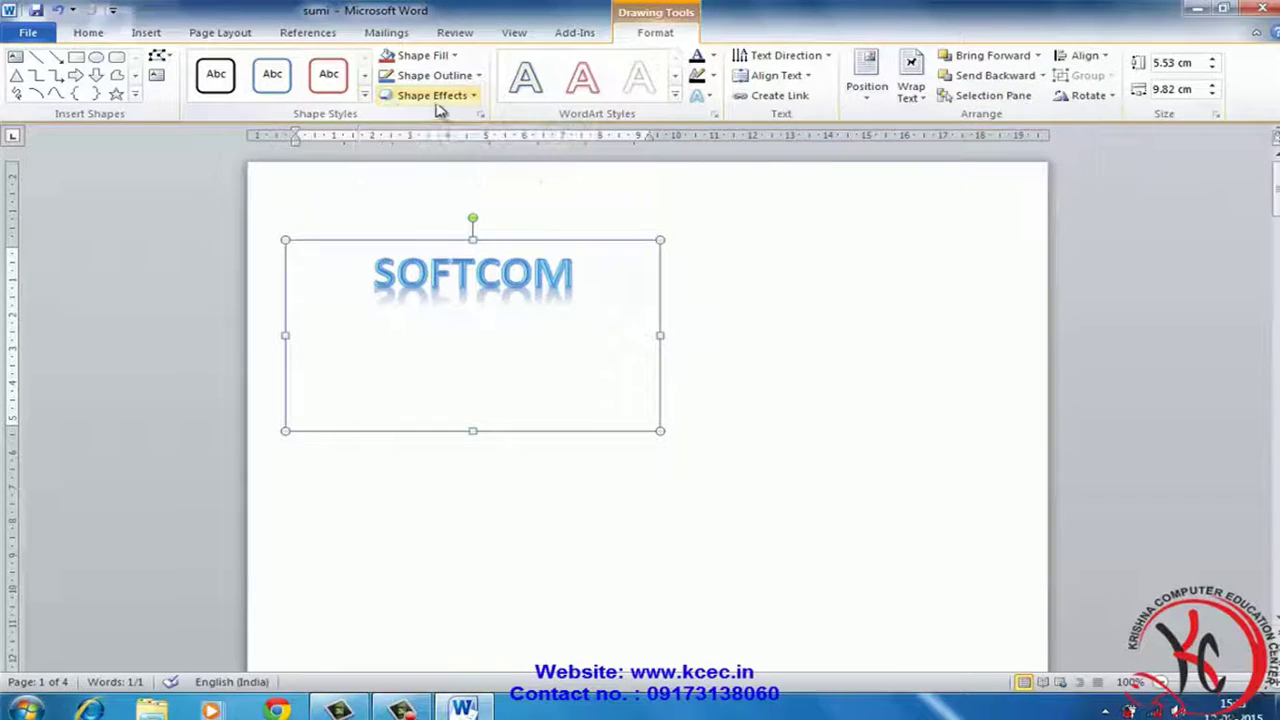
{"action": "left_click", "coordinate": [710, 97]}
{"action": "mouse_move", "coordinate": [758, 247]}
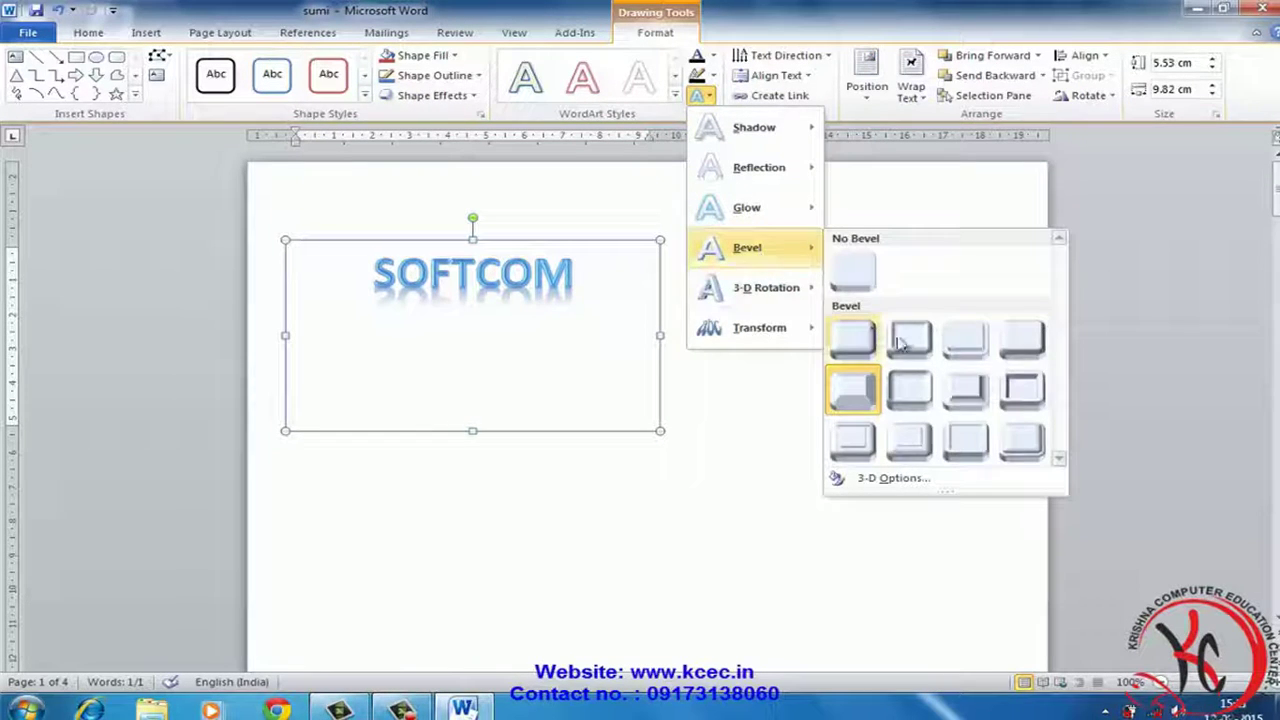
{"action": "left_click", "coordinate": [909, 336]}
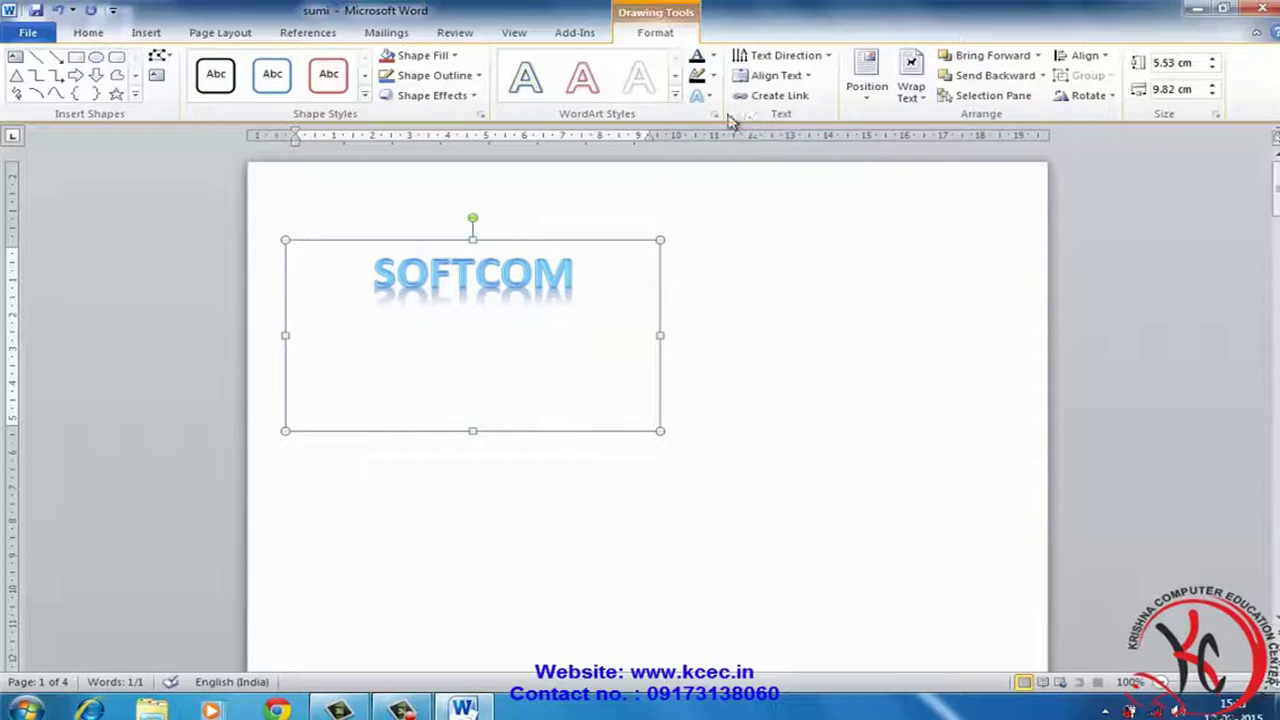
{"action": "left_click", "coordinate": [365, 95]}
{"action": "left_click", "coordinate": [383, 330]}
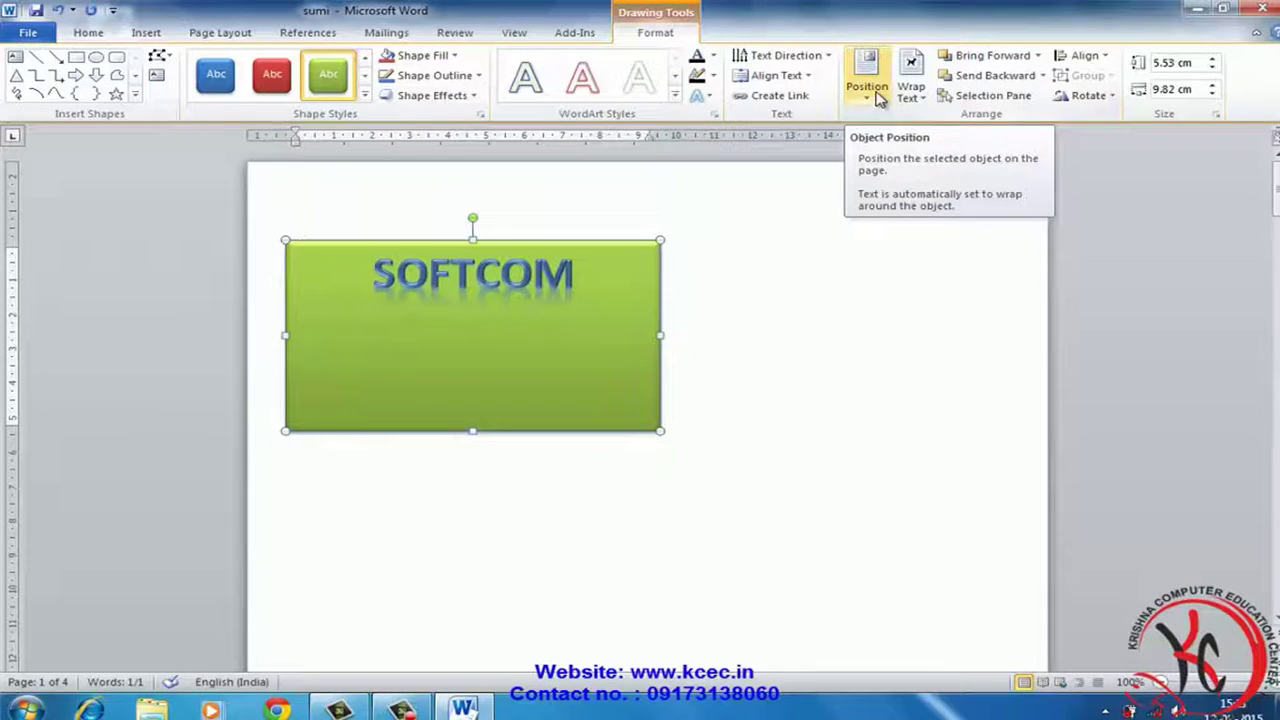
Apply Middle text alignment so SOFTCOM sits vertically centred in its green box
{"action": "left_click", "coordinate": [803, 80]}
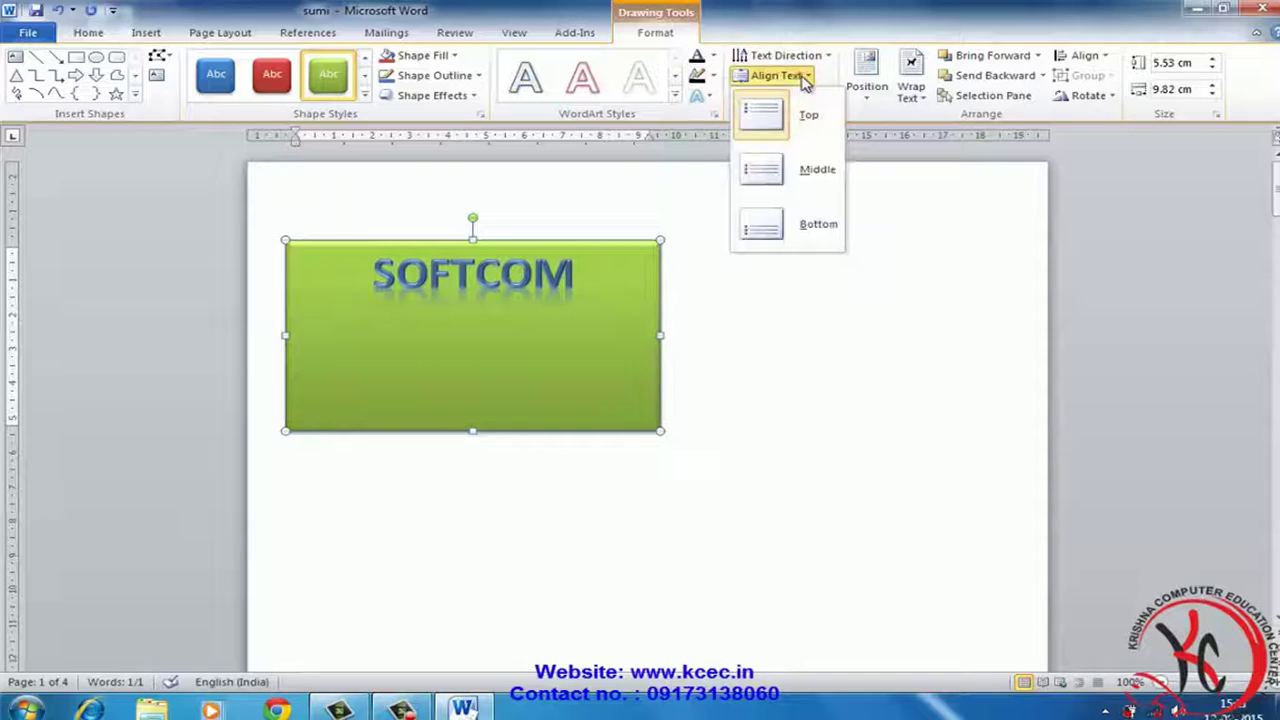
{"action": "left_click", "coordinate": [812, 172]}
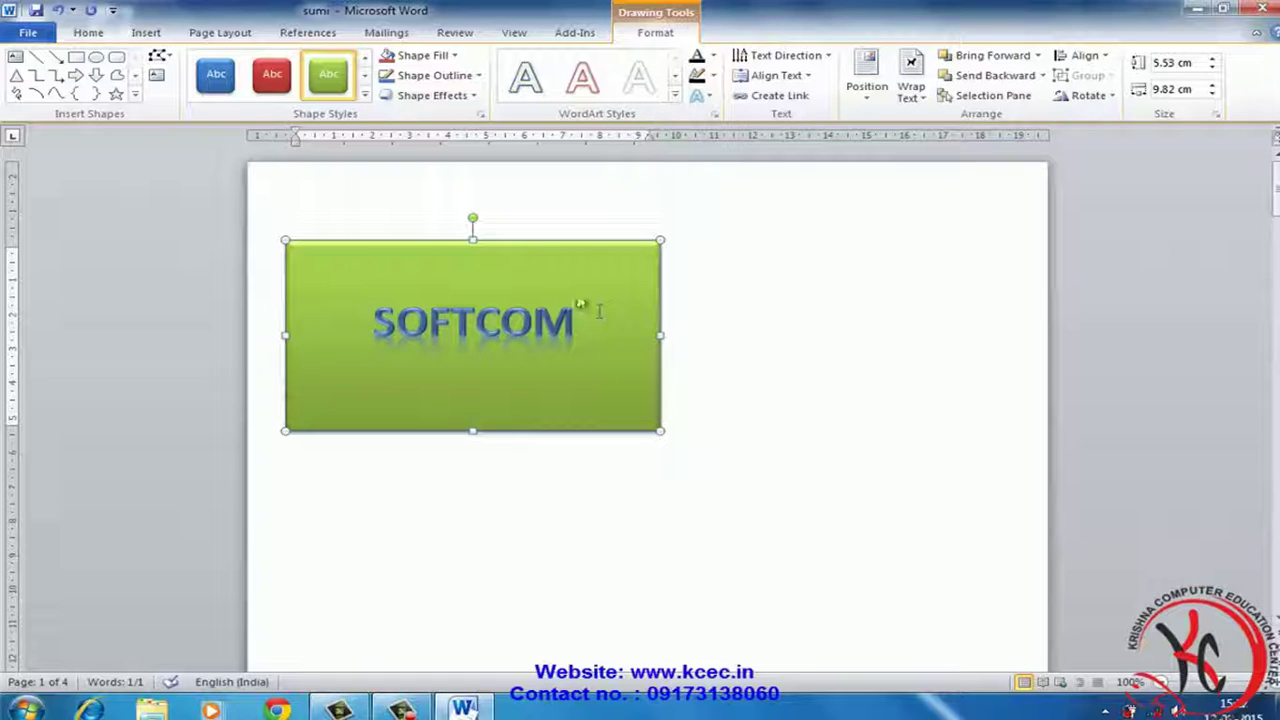
{"action": "left_click", "coordinate": [148, 33]}
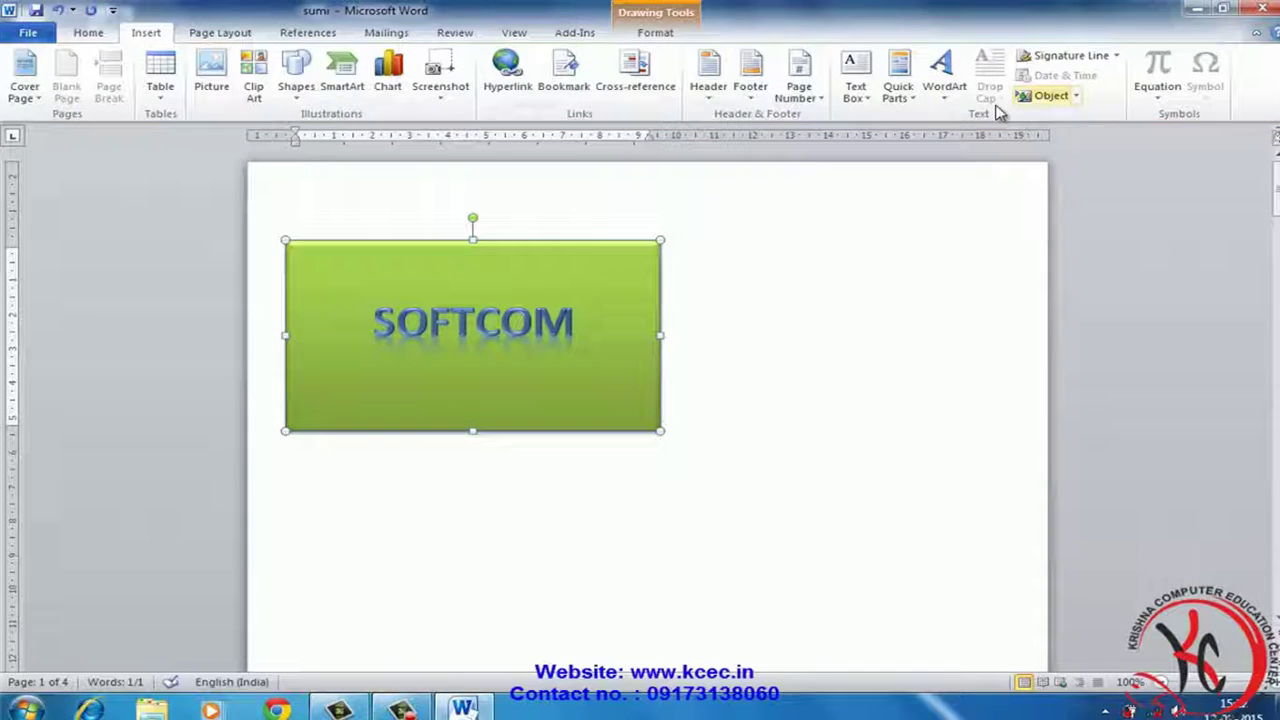